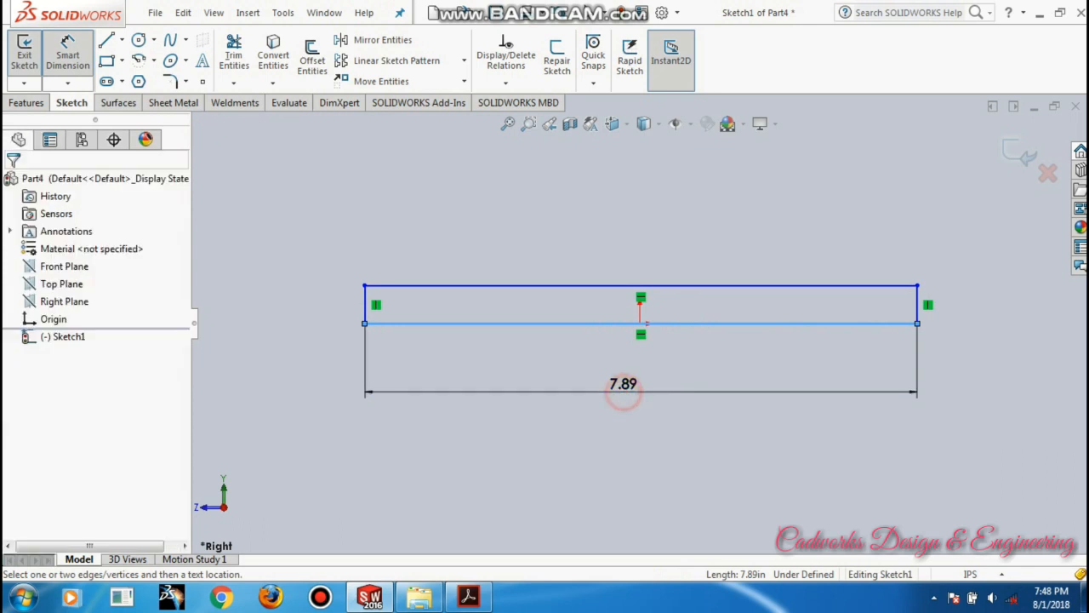
- Dimension the sketched rectangle to a length of 100 in and a height of 10 in
double_click(625, 387)
type("100")
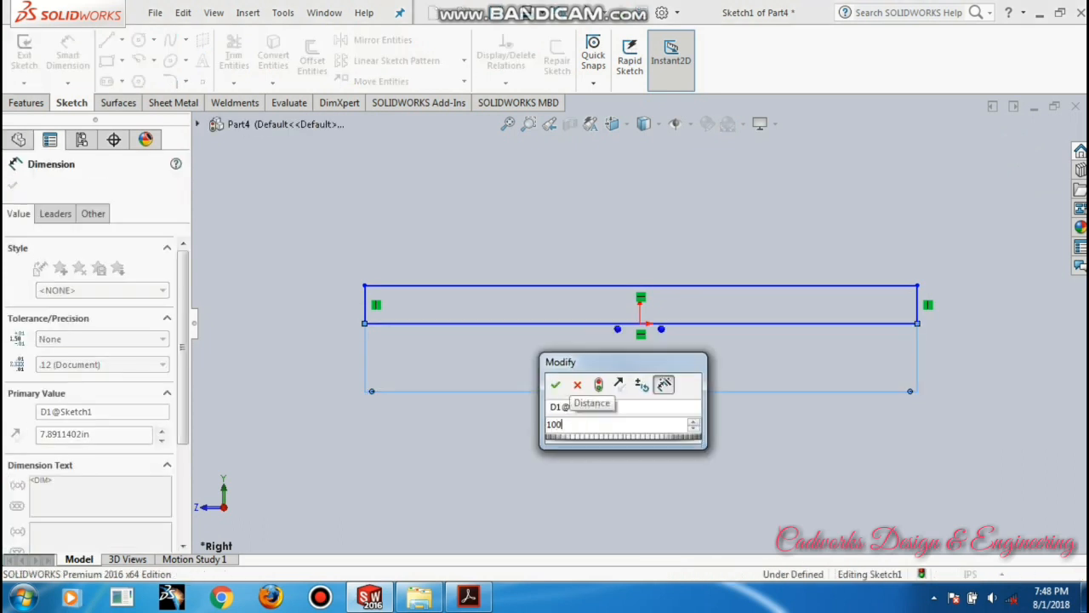
key("Return")
left_click(376, 457)
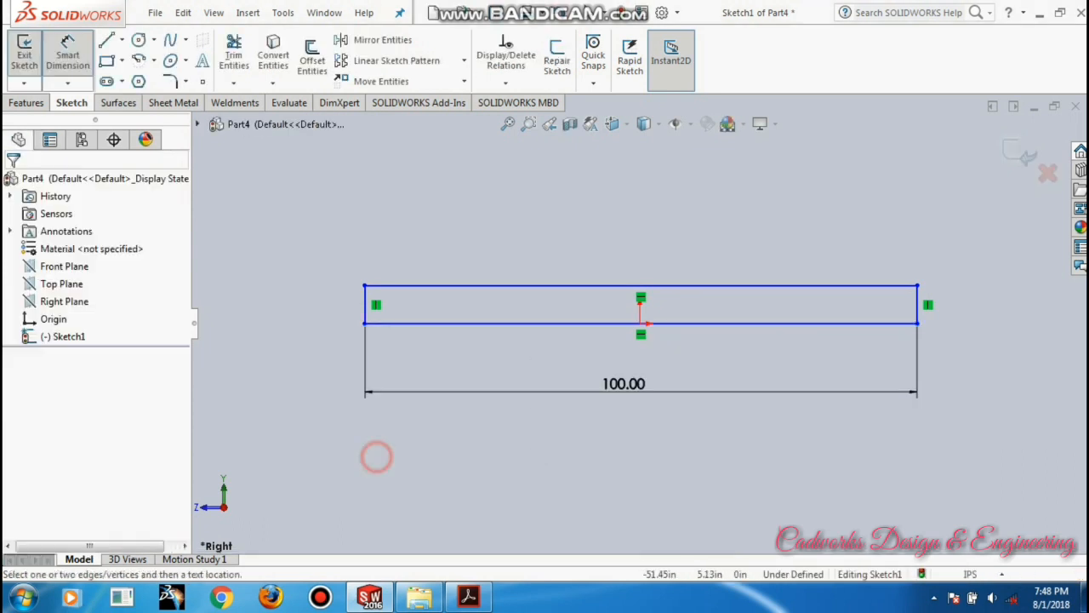
left_click(364, 303)
left_click(316, 308)
type("10")
key("Return")
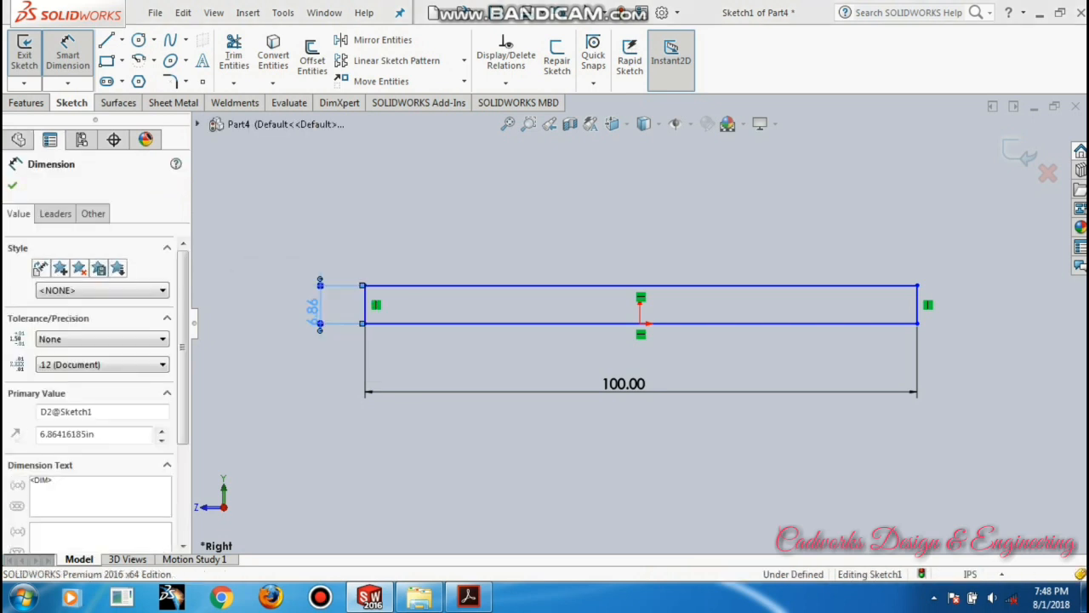
left_click(661, 482)
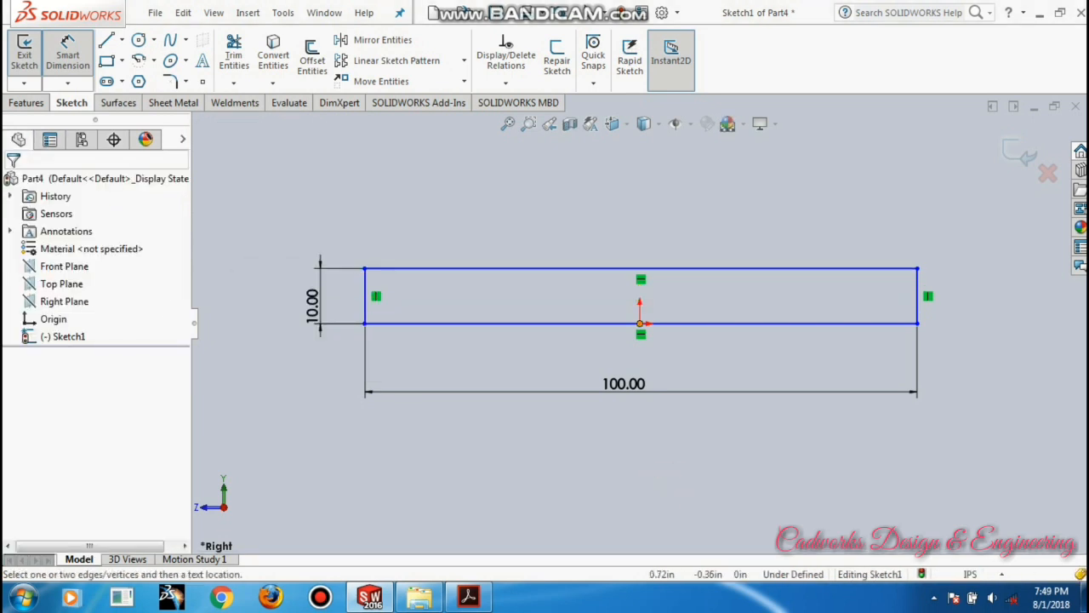
- Make the midpoint of the rectangle's bottom edge coincident with the origin
left_click(680, 324)
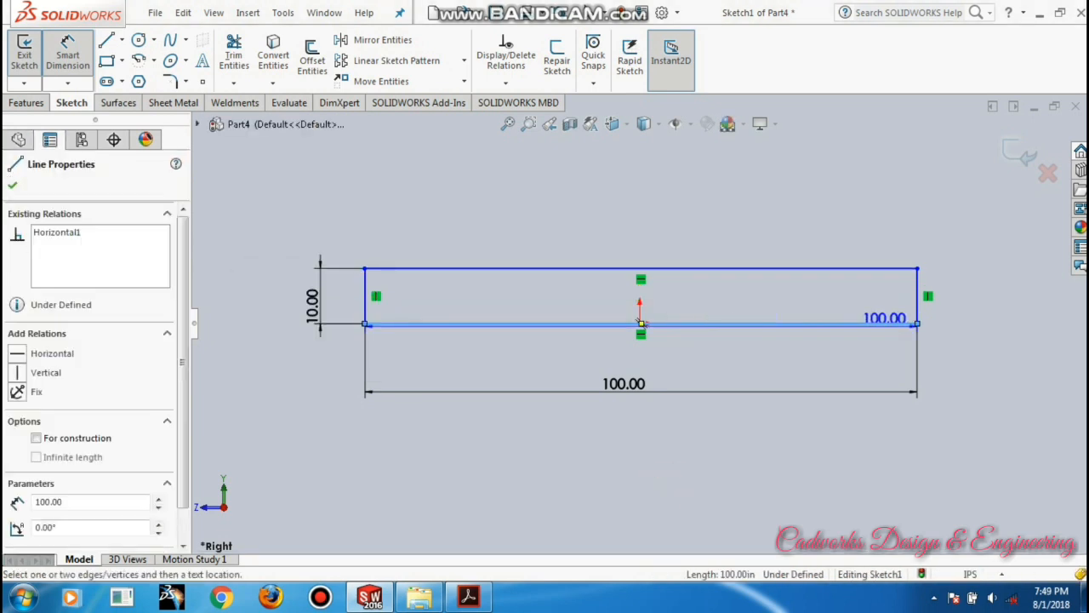
key("Escape")
left_click_drag(917, 298, 994, 297)
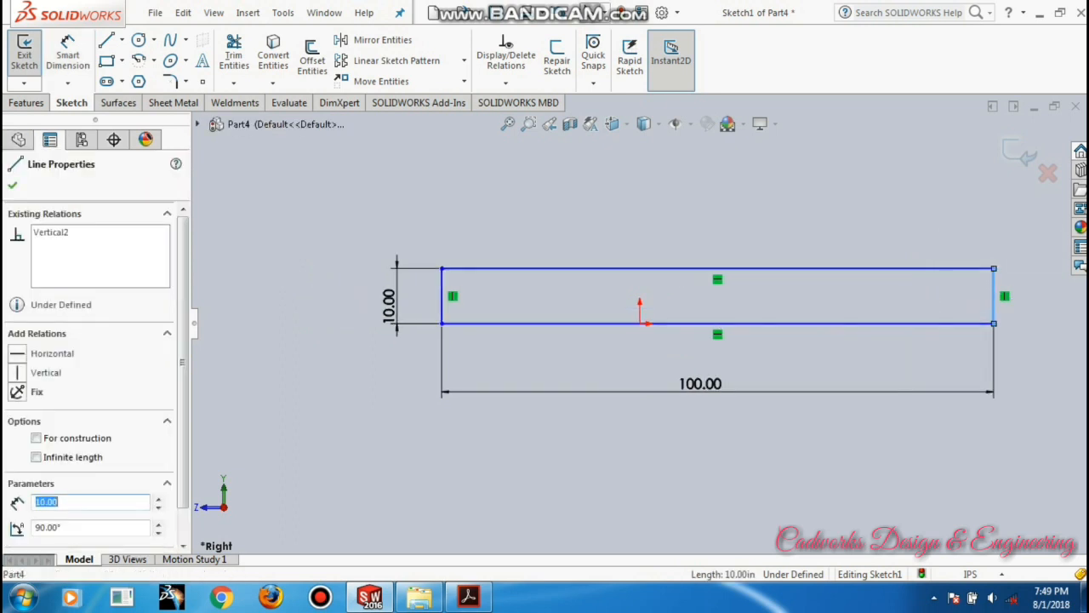
left_click(717, 323)
left_click(638, 323, "ctrl")
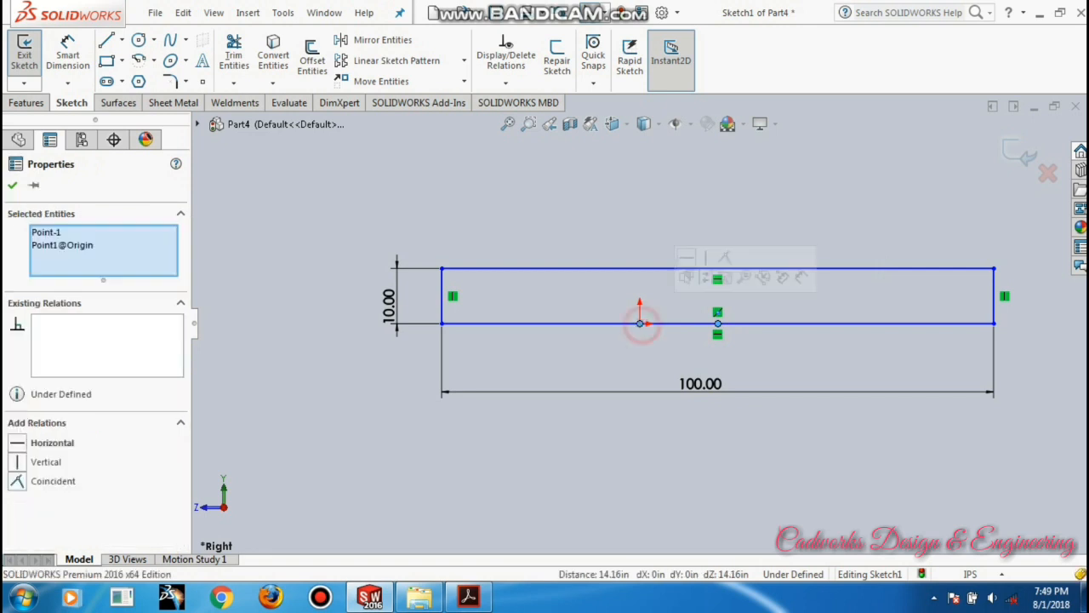
left_click(606, 477)
left_click(670, 455)
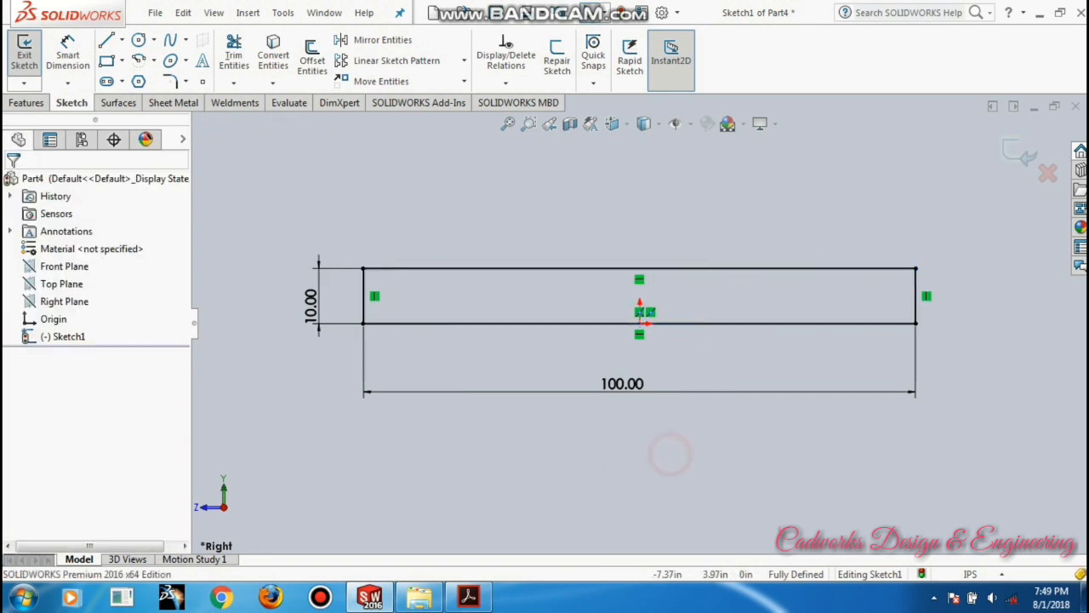
- Sketch two slanted lines joined by a horizontal line about 70 in long above the rectangle's upper corners, and delete the rectangle's top edge
left_click(105, 43)
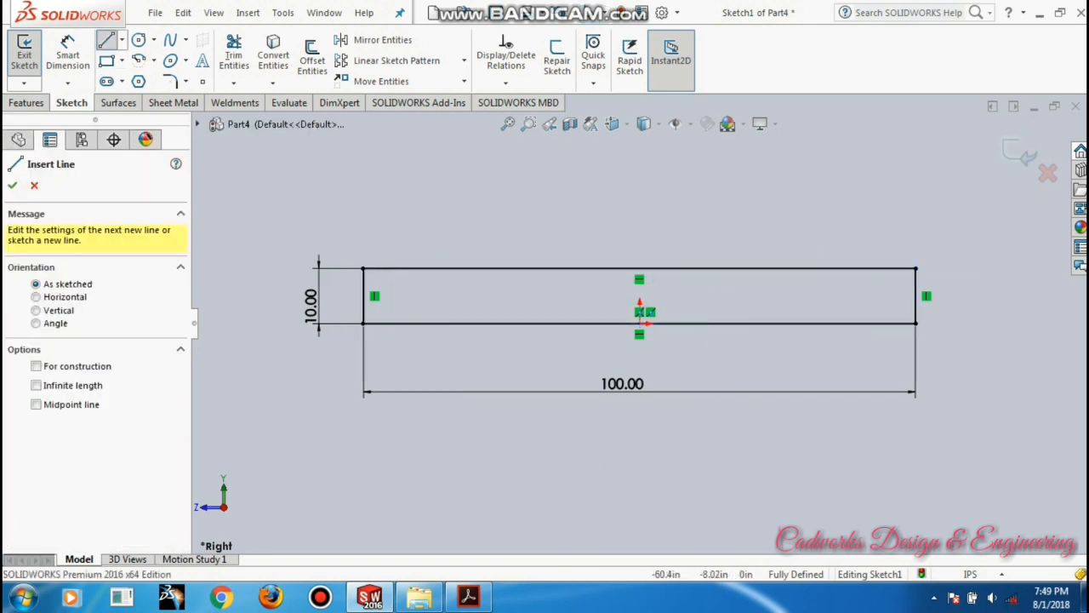
scroll(639, 323, "up", 2)
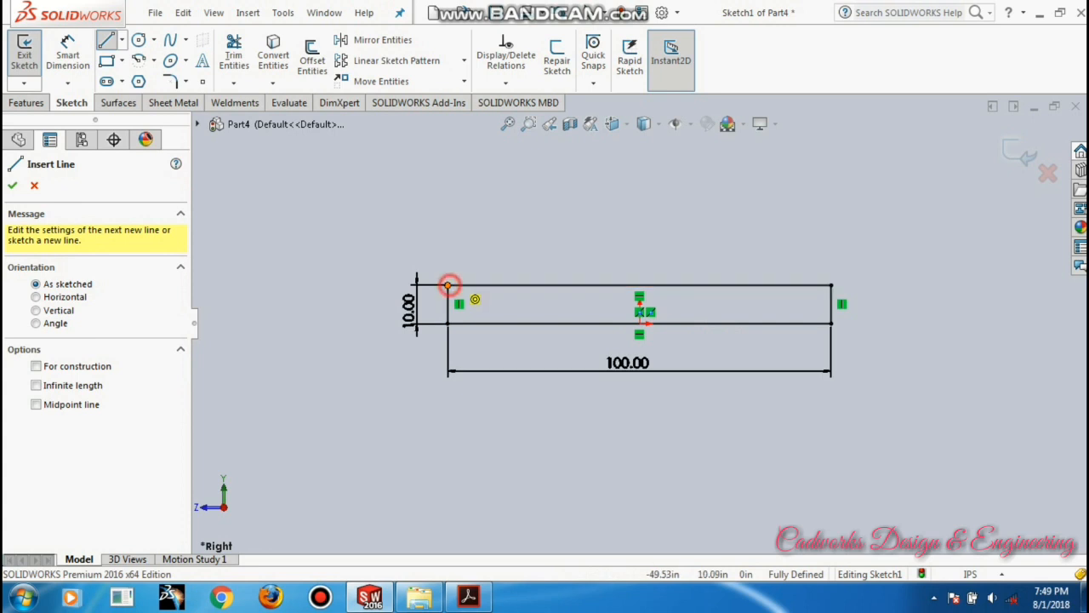
left_click(447, 285)
left_click(500, 209)
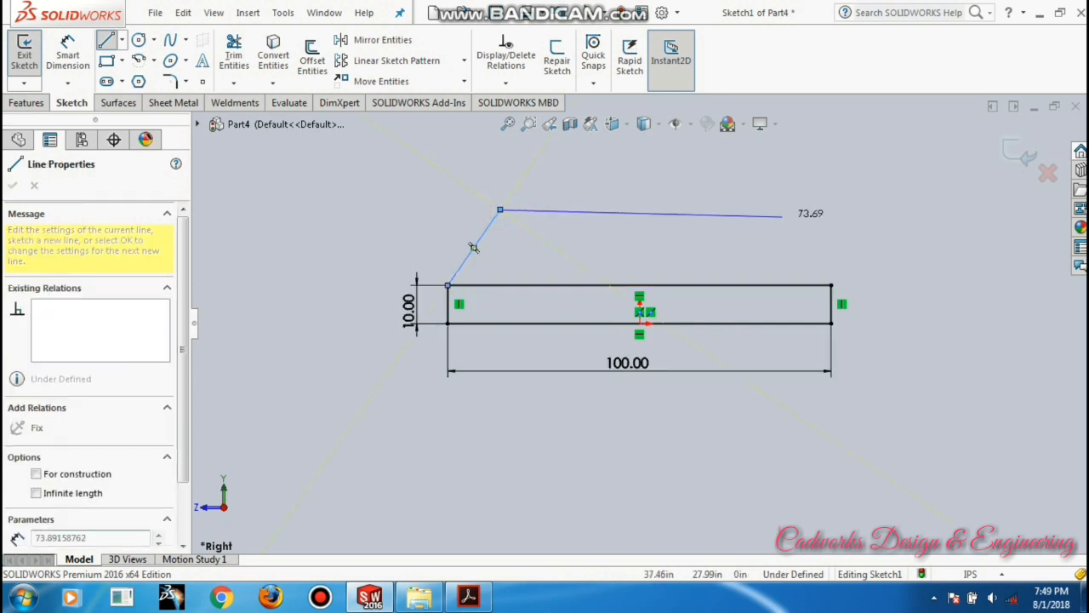
left_click(767, 209)
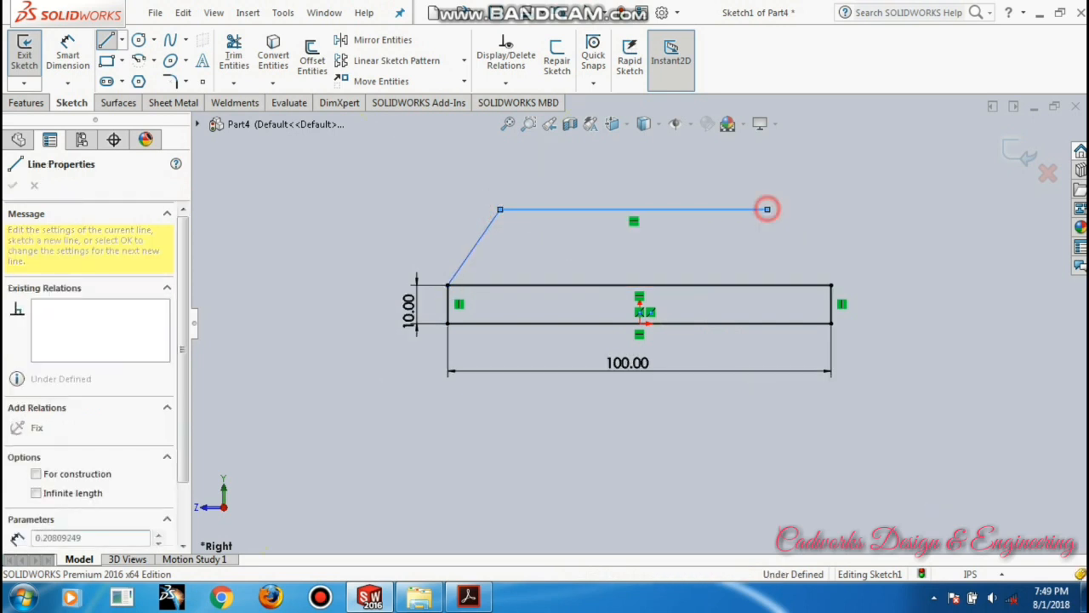
left_click(830, 286)
key("Escape")
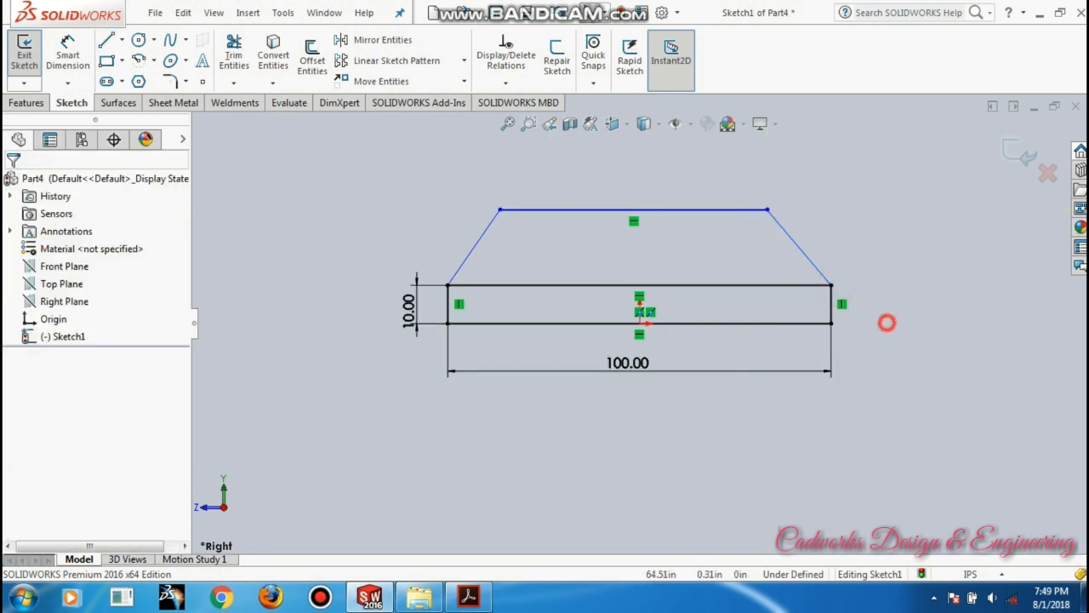
left_click(729, 285)
key("Delete")
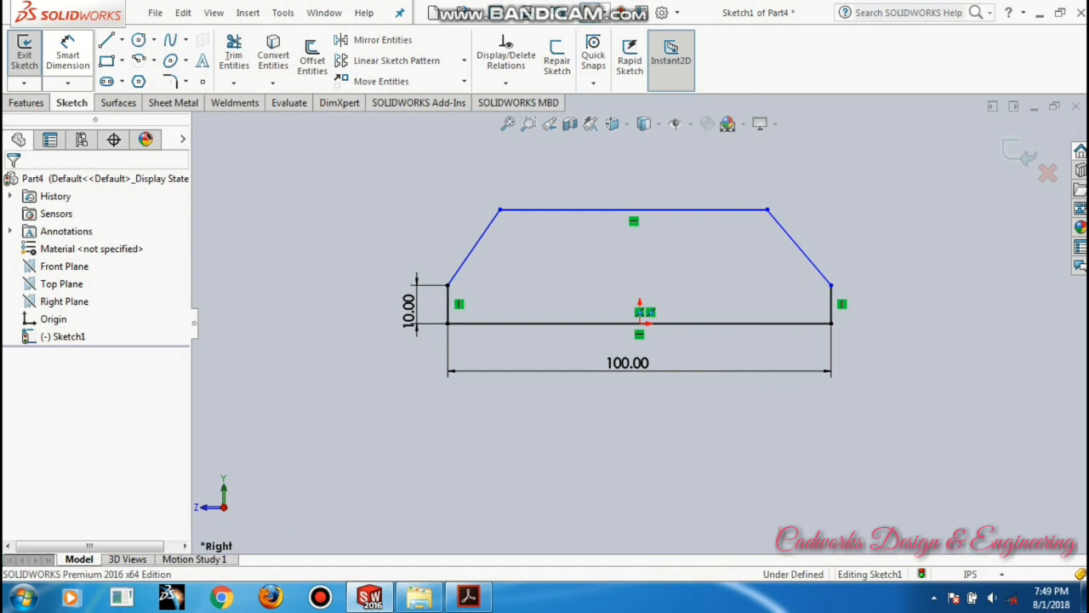
- Add an Equal relation between the two slanted side lines of the profile
left_click(67, 57)
left_click(473, 246)
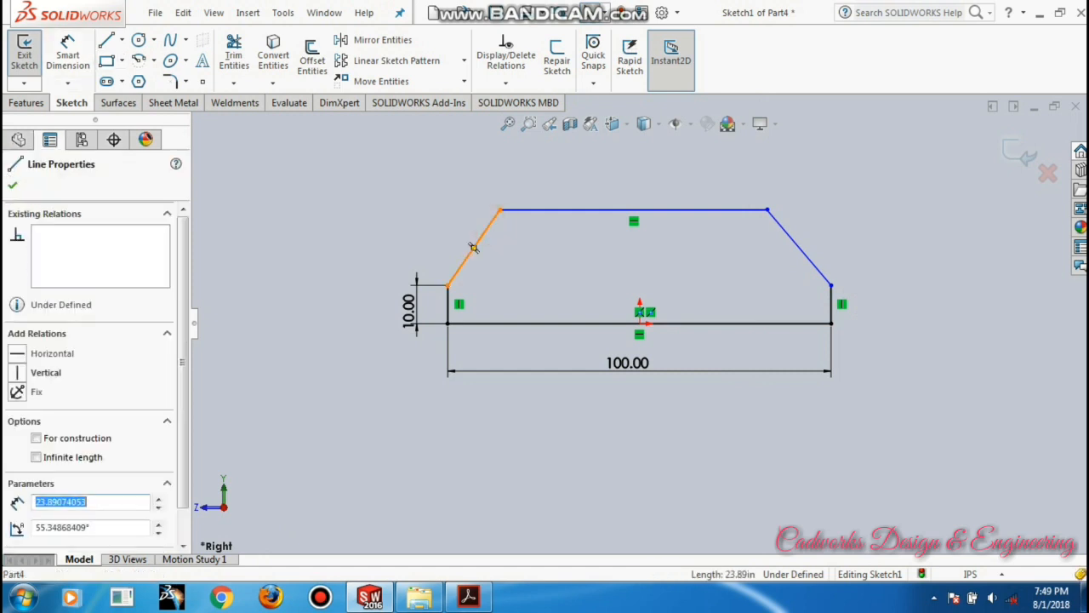
left_click(792, 236, "ctrl")
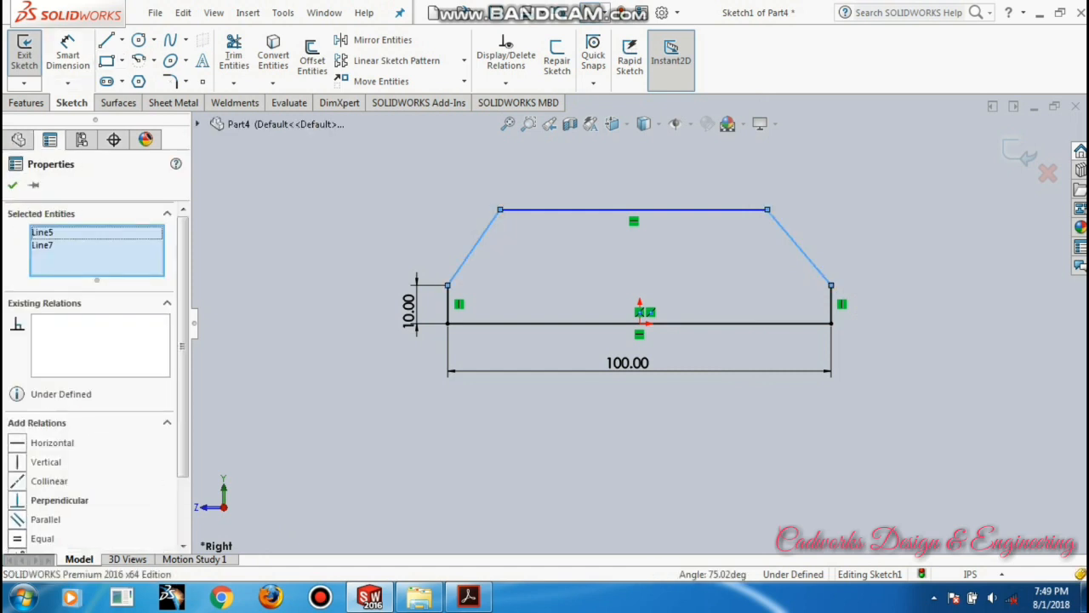
left_click(17, 538)
left_click(568, 479)
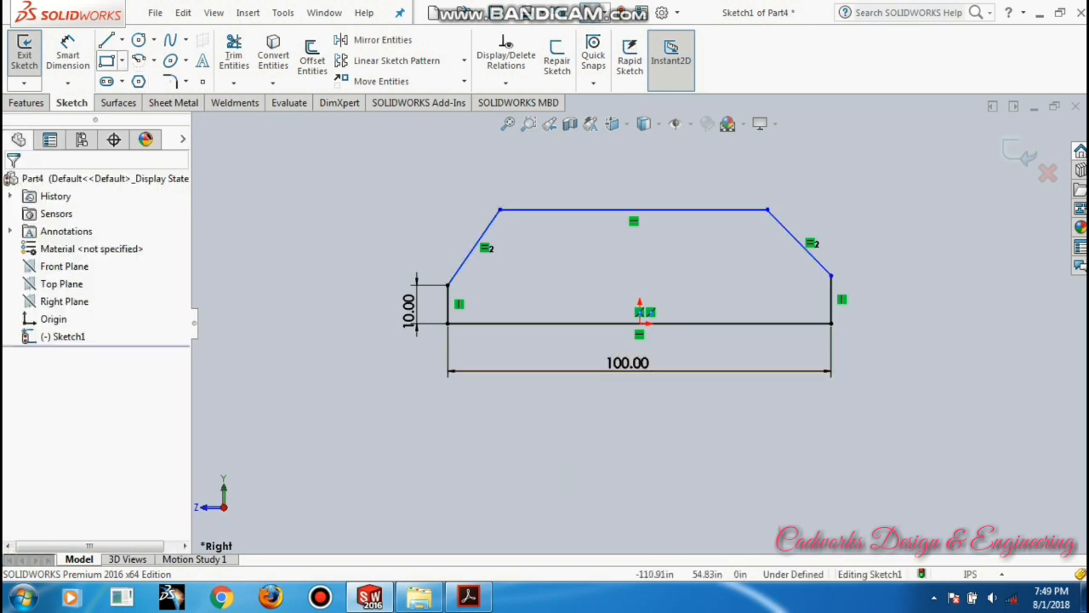
- Dimension the profile's top horizontal line at 60 in and revise that dimension to 70 in
left_click(67, 47)
left_click(558, 210)
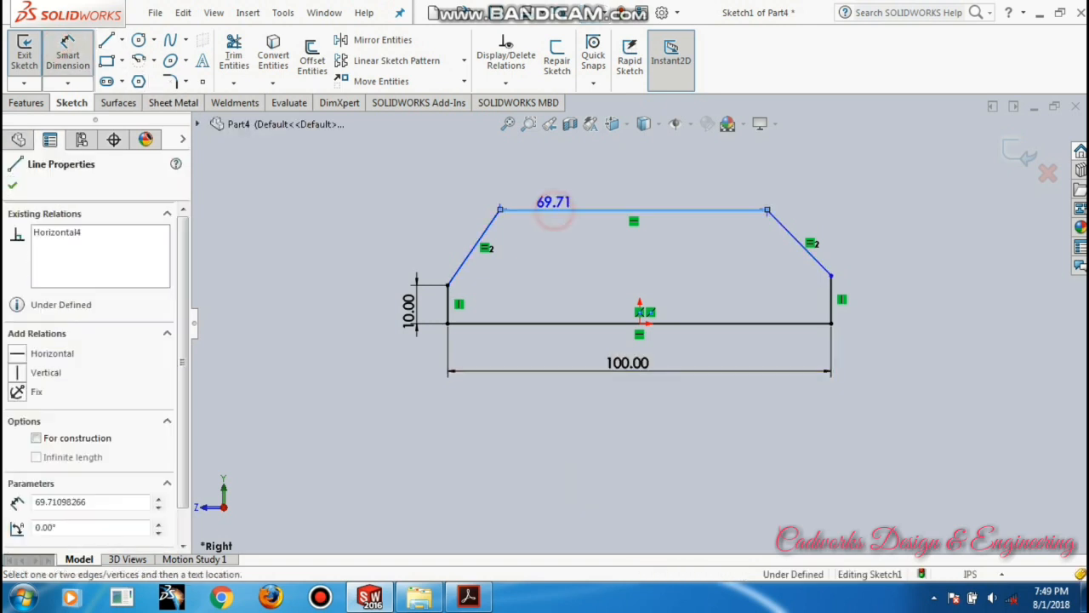
left_click(614, 181)
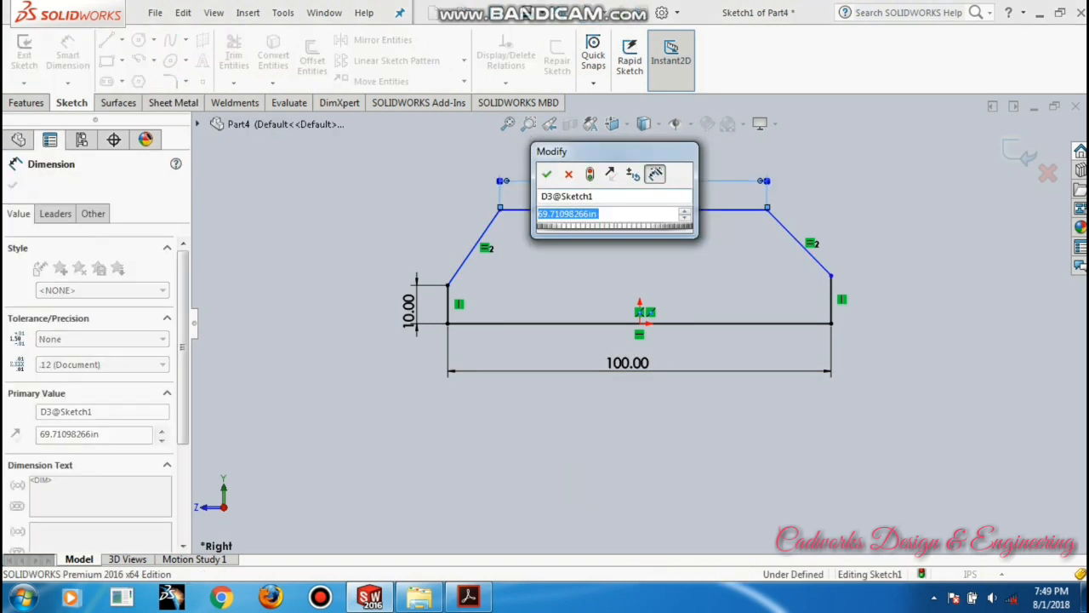
type("60")
key("Return")
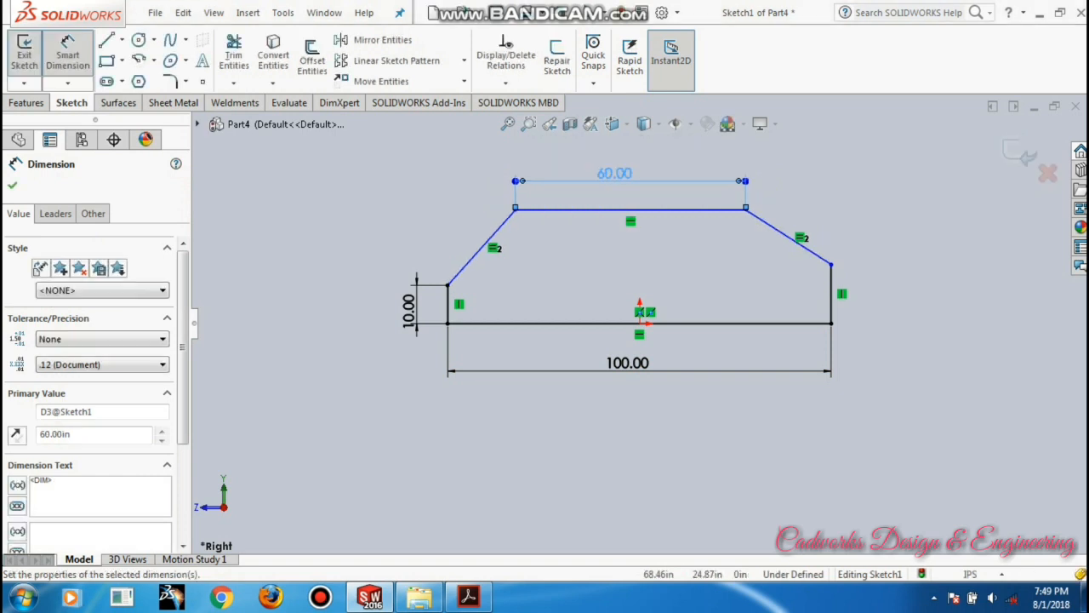
left_click(900, 223)
key("Escape")
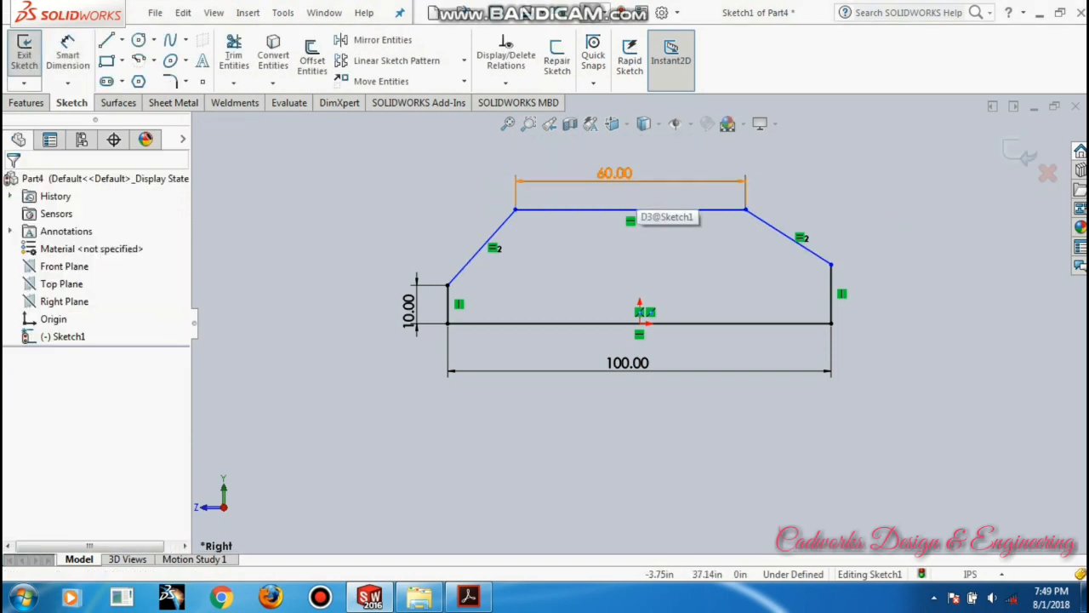
left_click(605, 177)
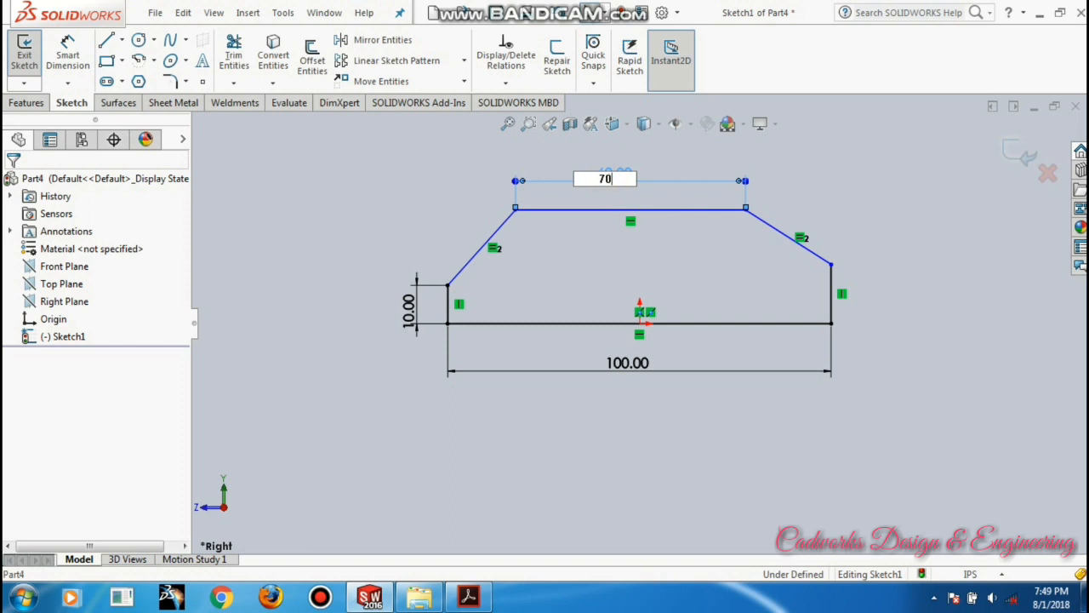
key("Return")
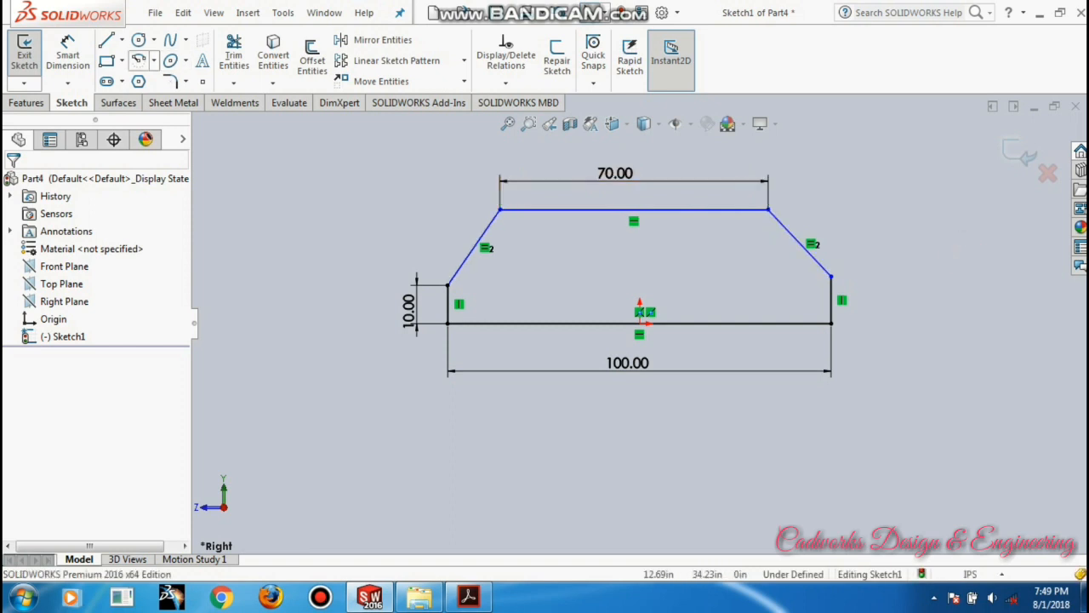
- Dimension the profile's overall height between the bottom and top horizontal lines at 40 in
left_click(68, 53)
left_click(751, 322)
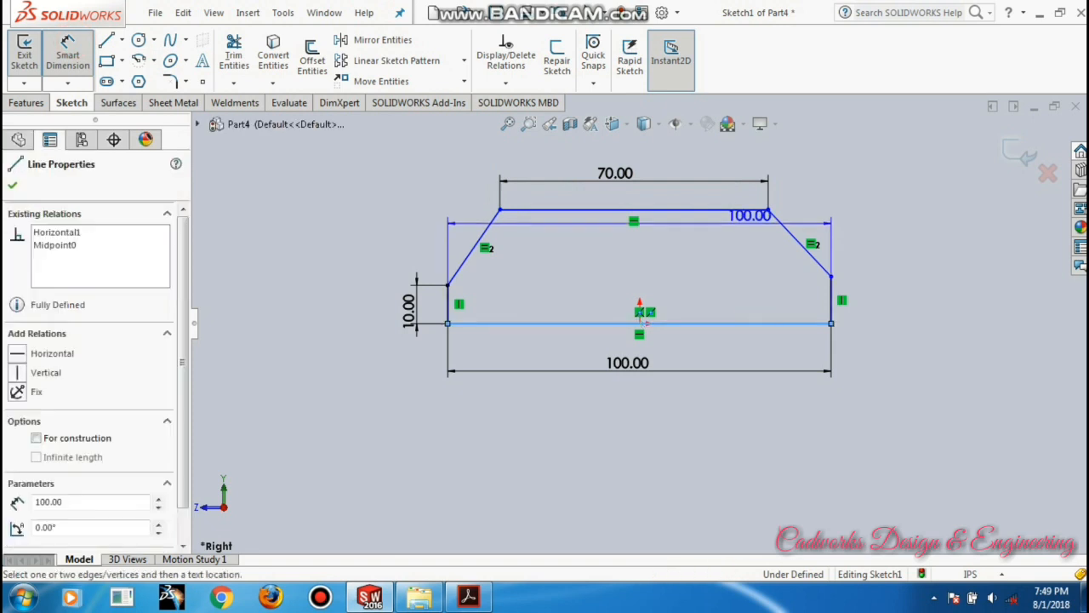
left_click(697, 209)
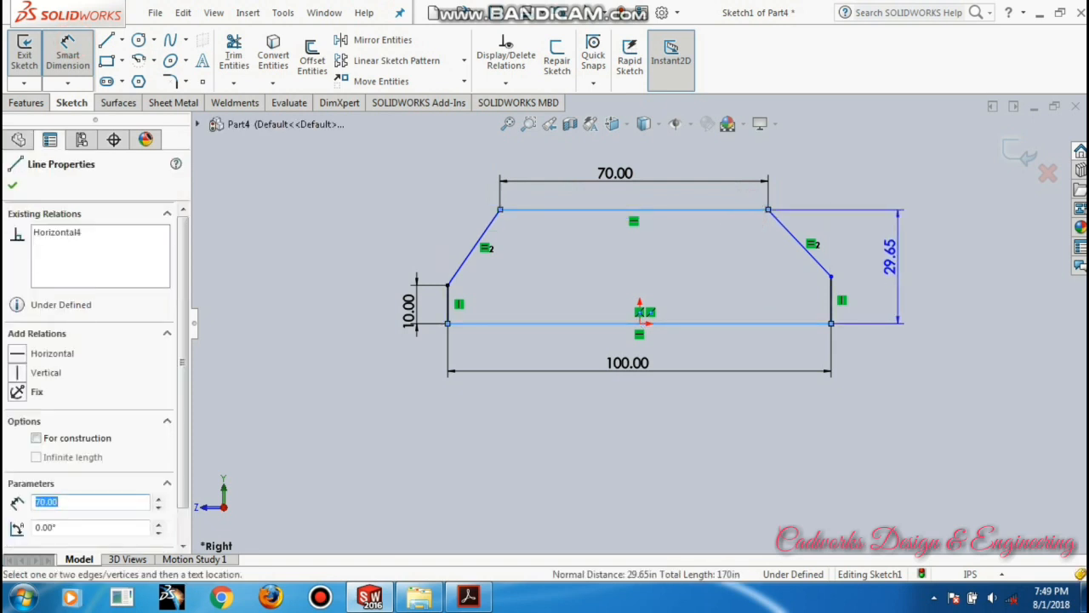
left_click(895, 255)
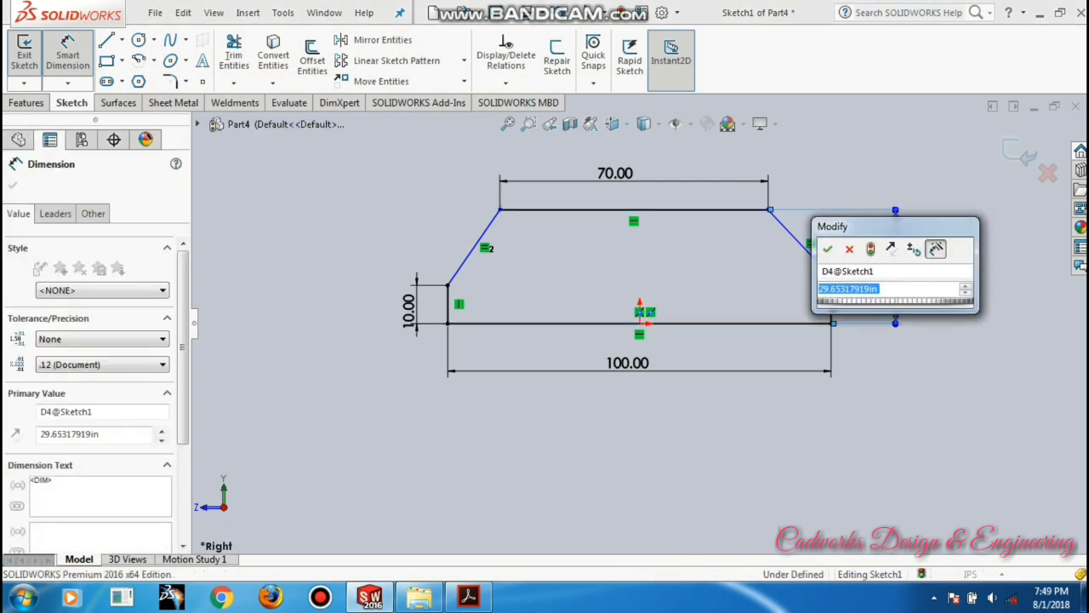
type("40")
left_click(827, 248)
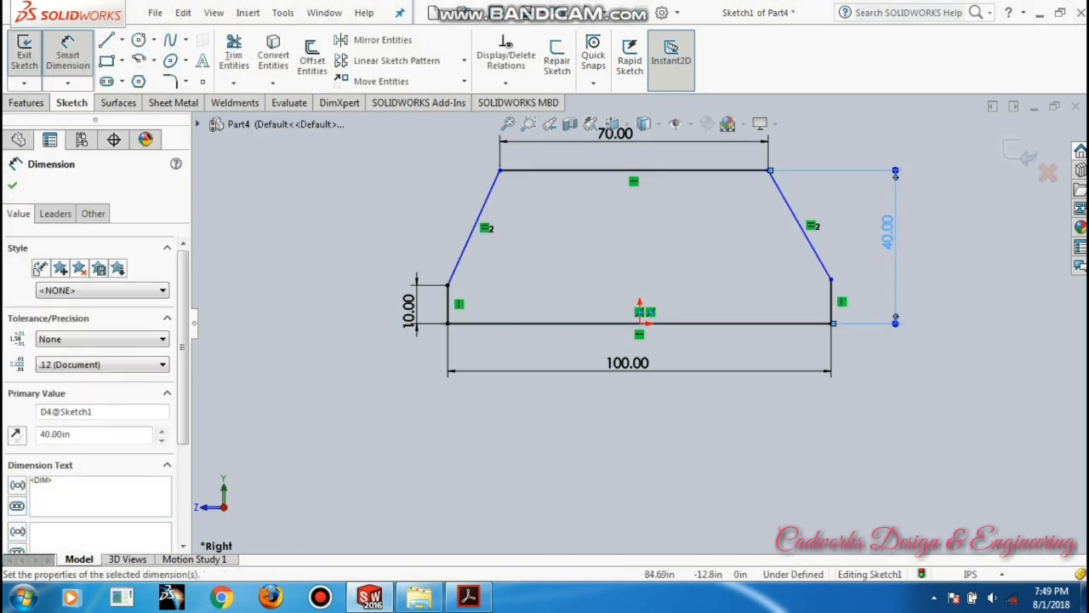
left_click(963, 385)
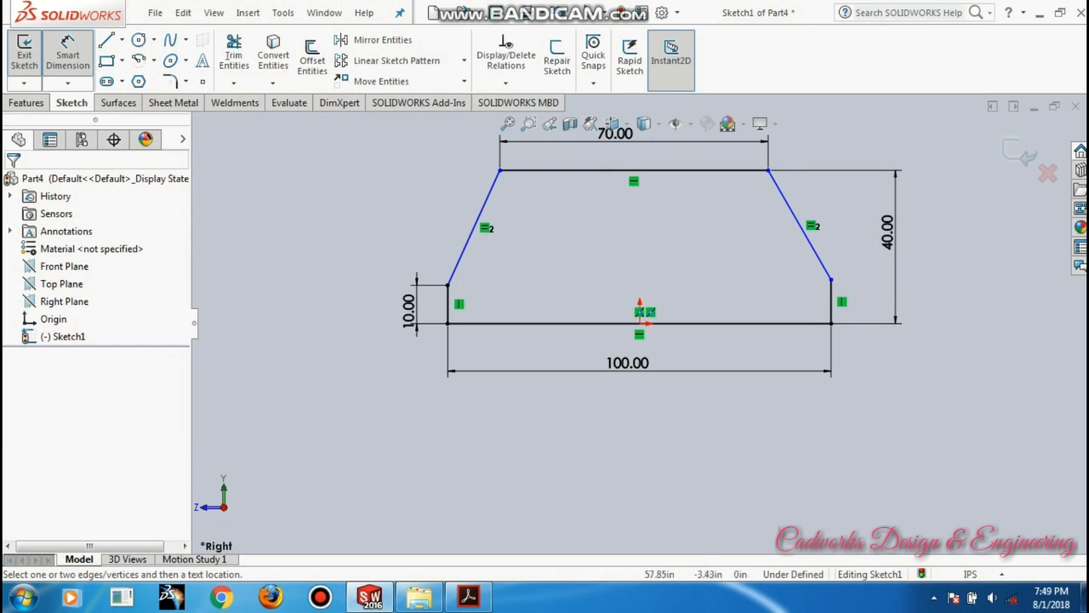
key("Escape")
left_click(812, 243)
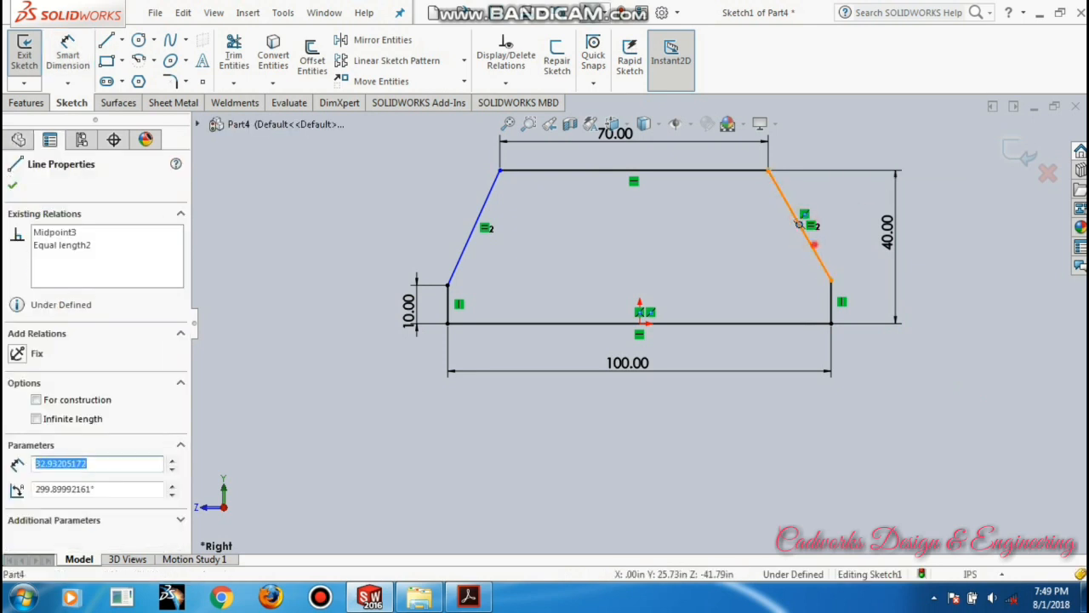
key("Escape")
left_click(823, 262)
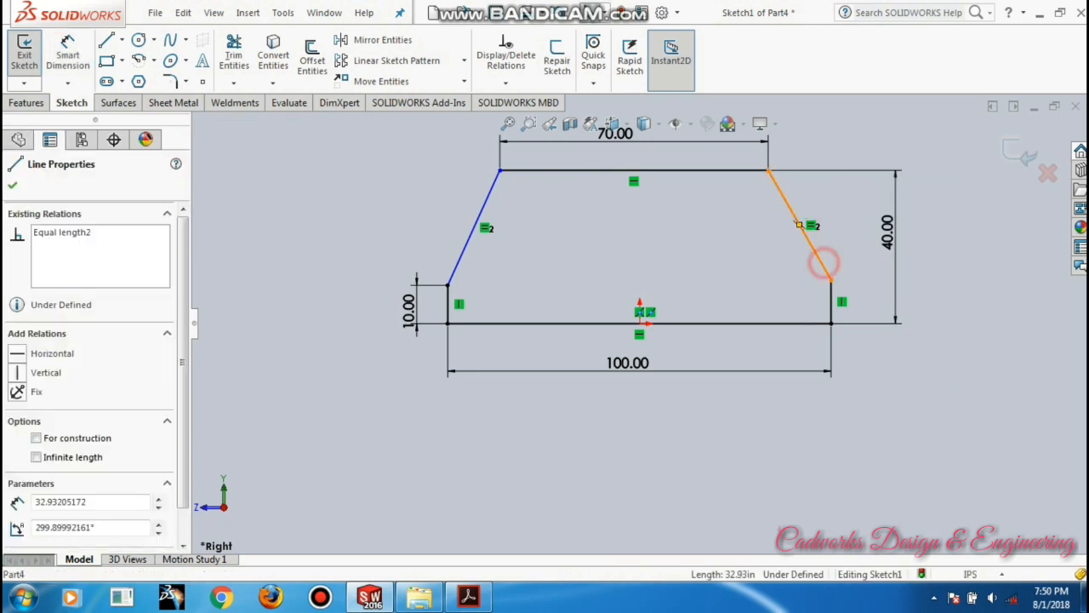
left_click(965, 375)
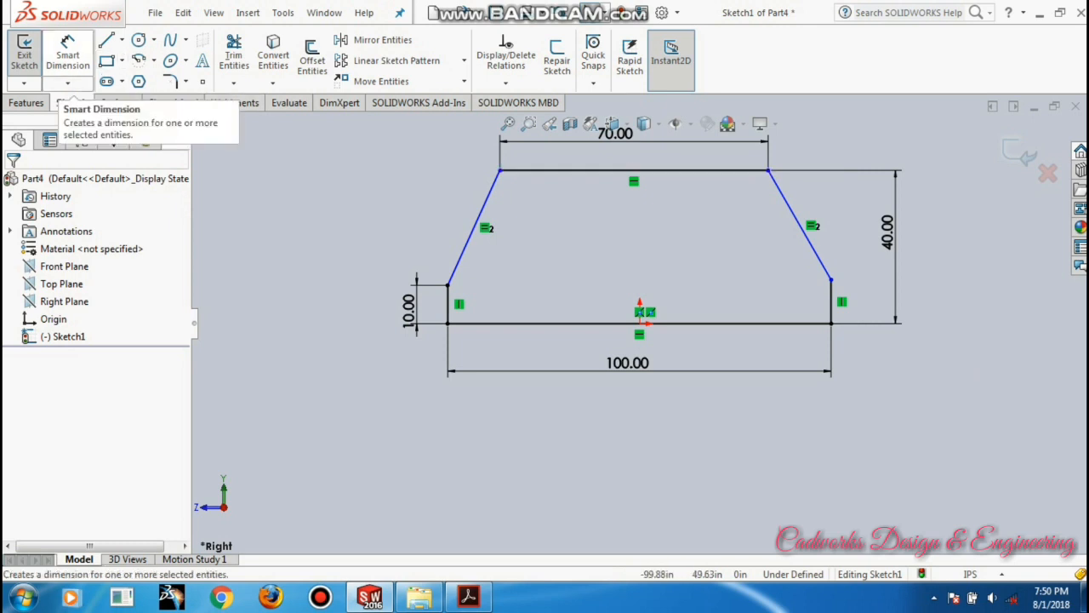
- Dimension the horizontal offset between the short left vertical edge and the top-left corner at 15 in
left_click(67, 49)
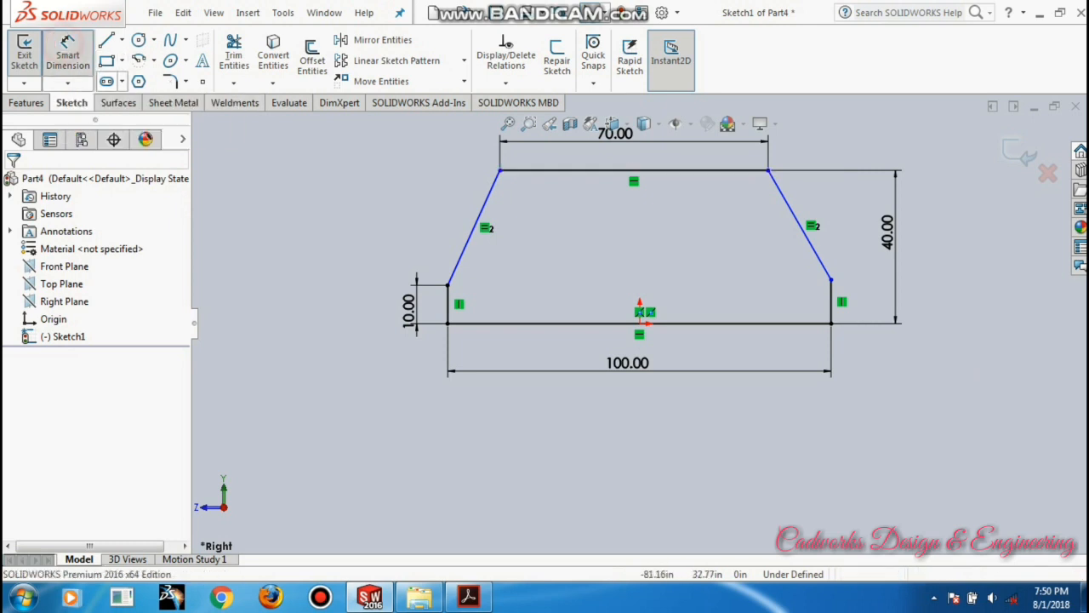
left_click(447, 302)
left_click(500, 170)
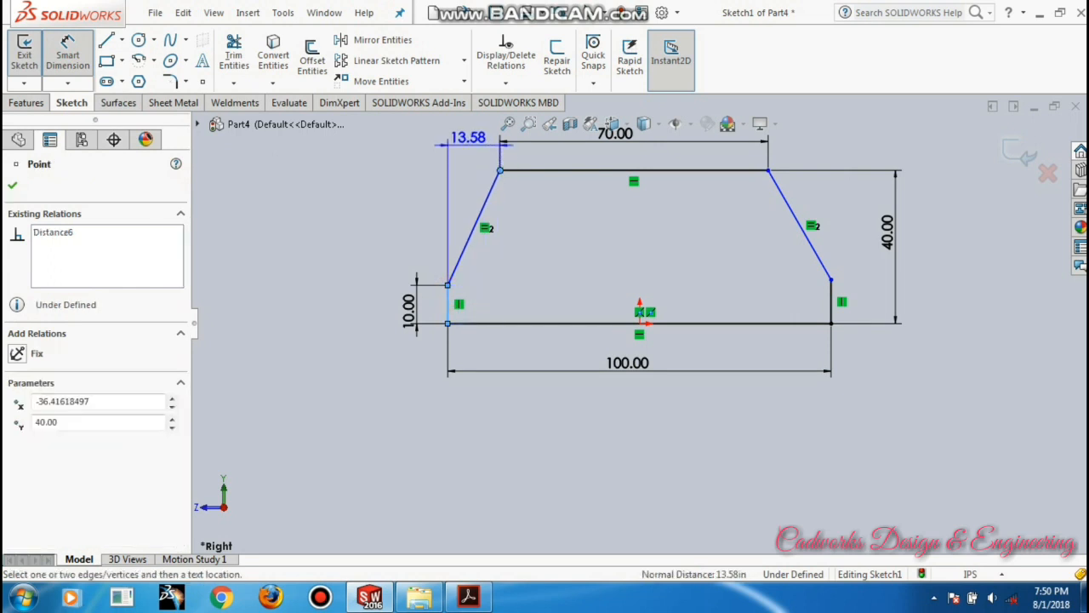
left_click(483, 131)
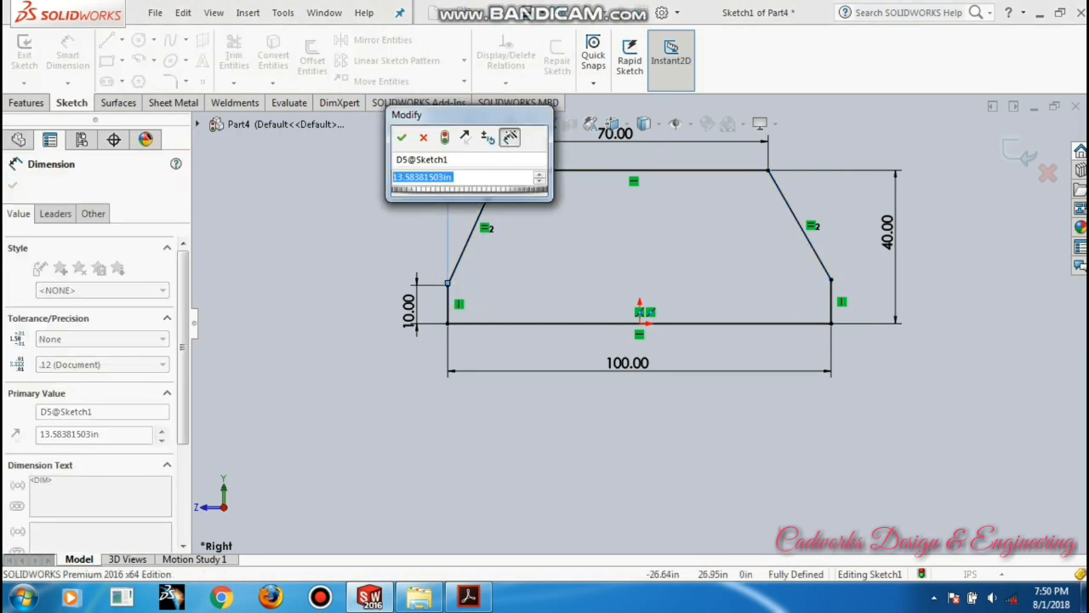
type("15")
key("Return")
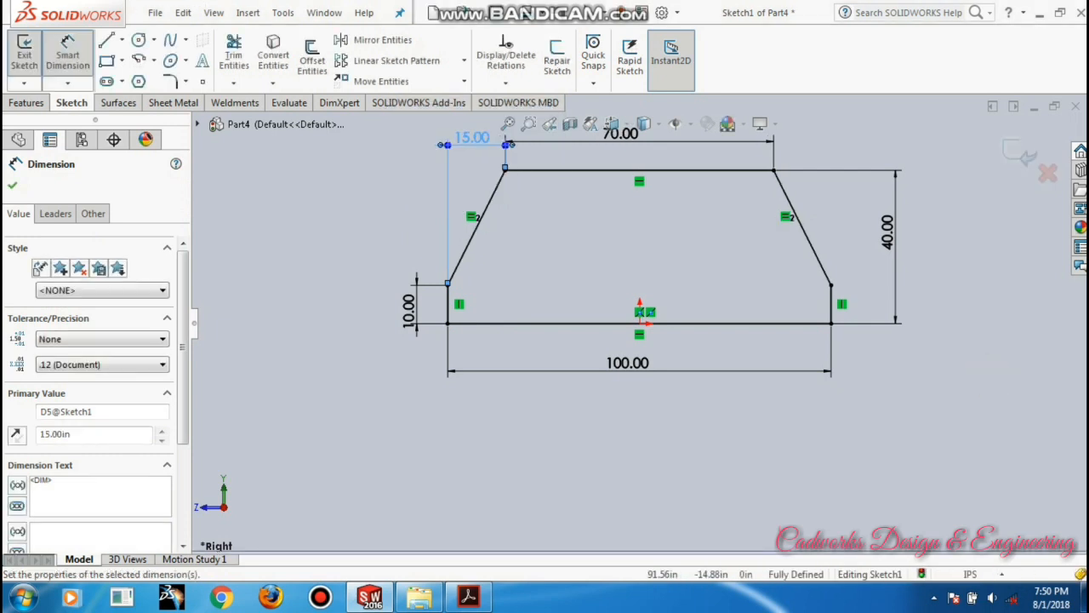
- Finish the profile sketch and extrude it blind to a depth of 34 in in the reversed direction
left_click(976, 377)
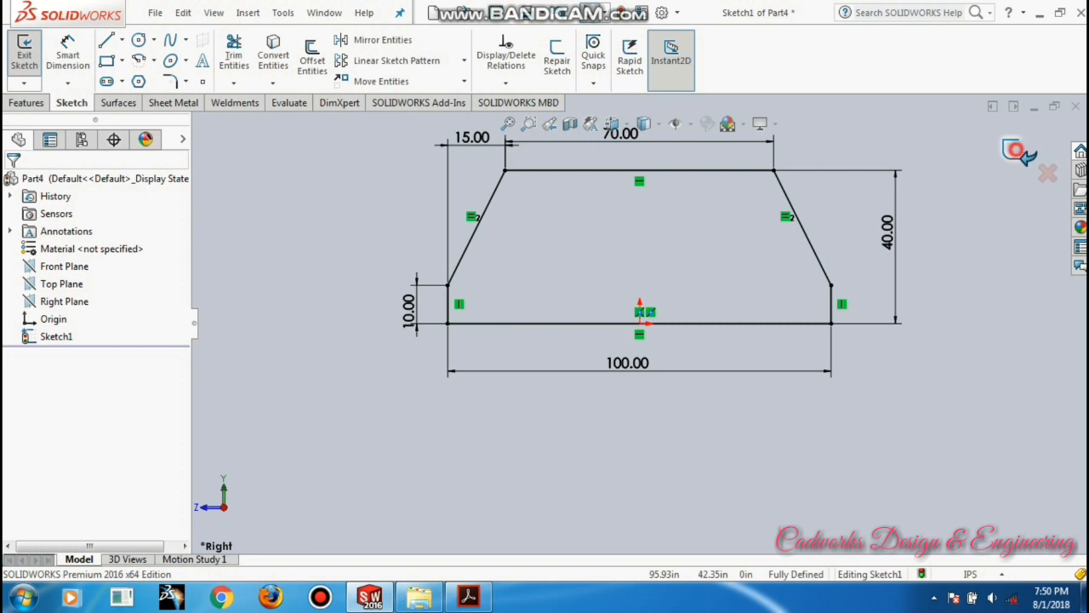
left_click(1015, 151)
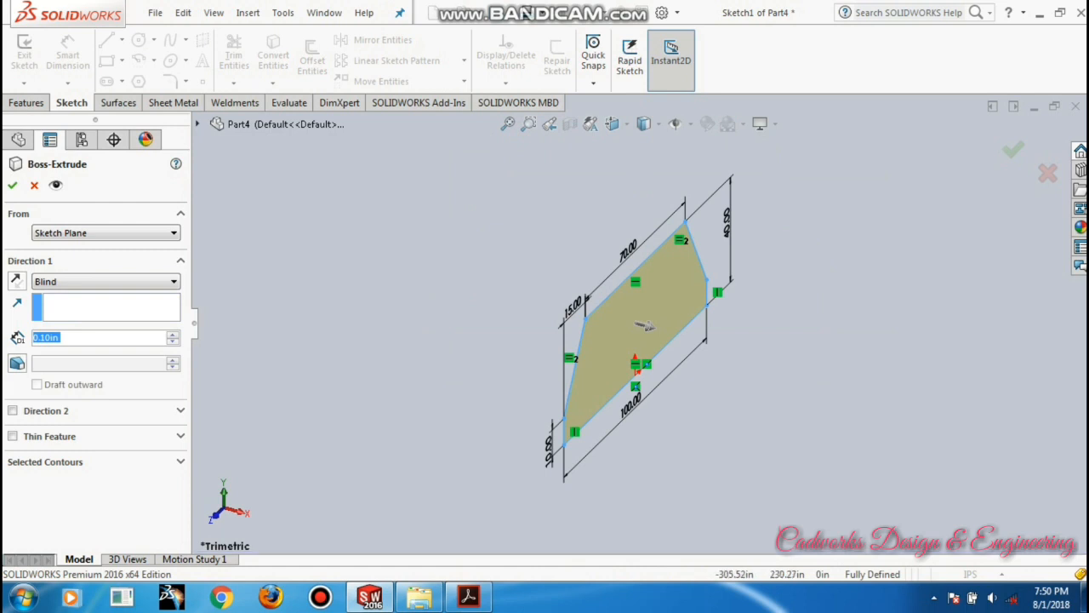
left_click_drag(647, 325, 538, 296)
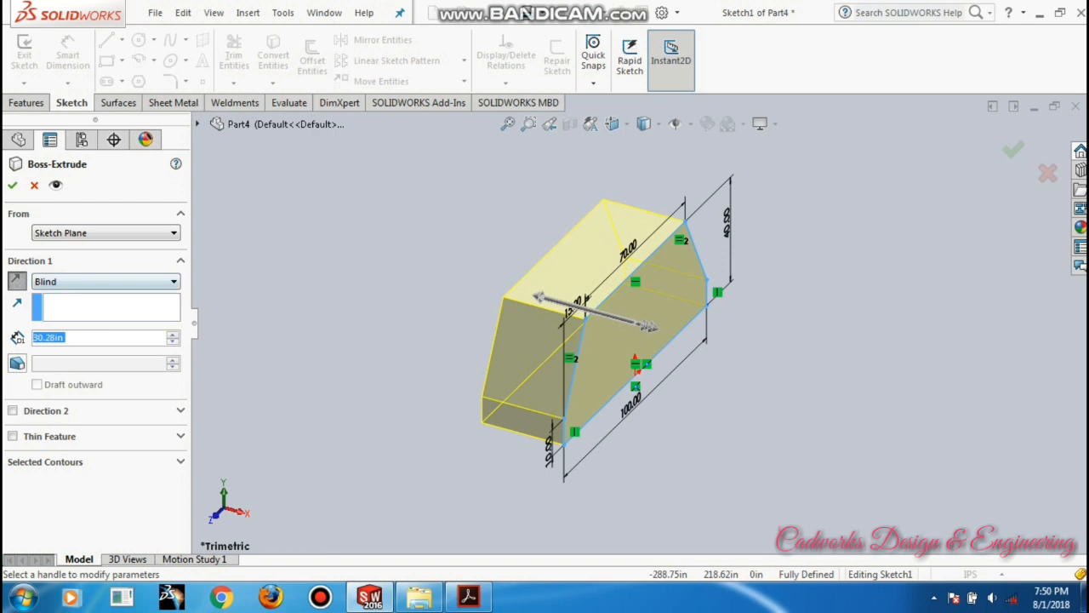
double_click(63, 338)
type("34")
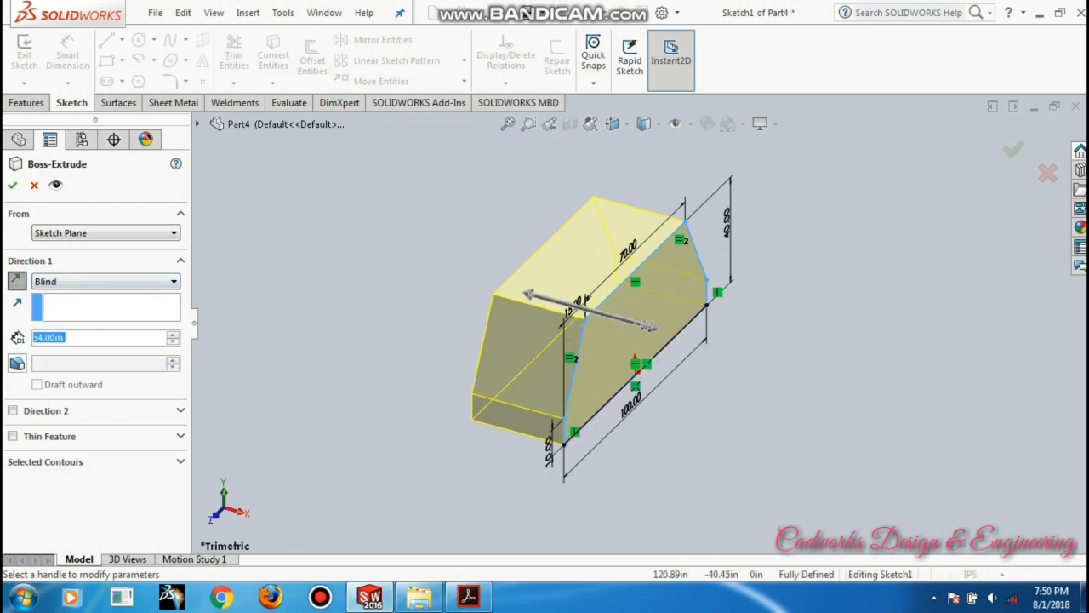
left_click(1014, 153)
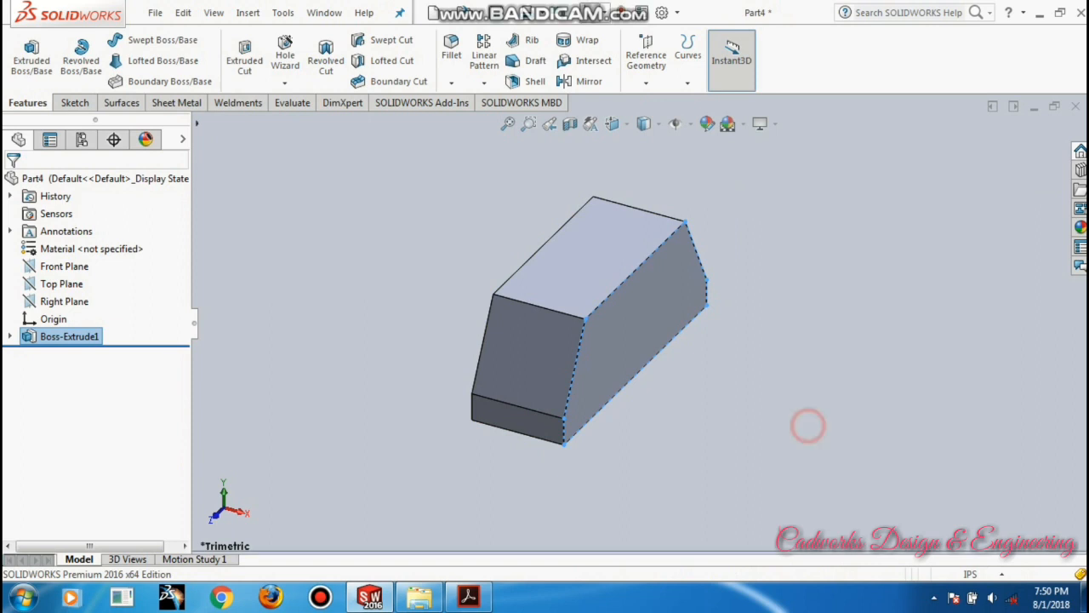
left_click(809, 426)
- Start an Extruded Boss sketch on the solid's flat bottom face, viewed face-on
middle_click_drag(808, 426, 740, 302)
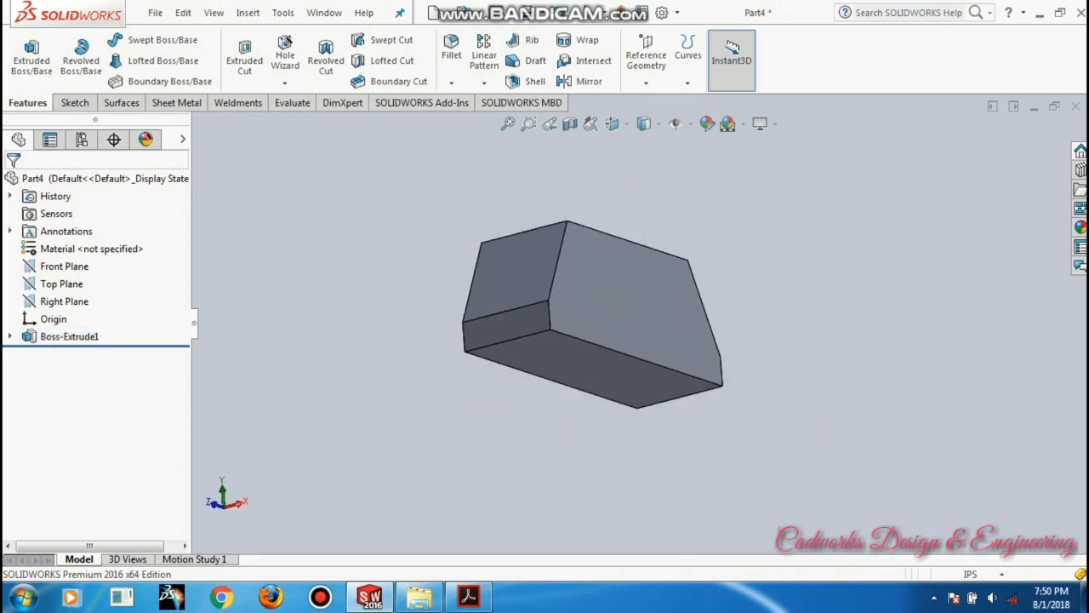
left_click(32, 55)
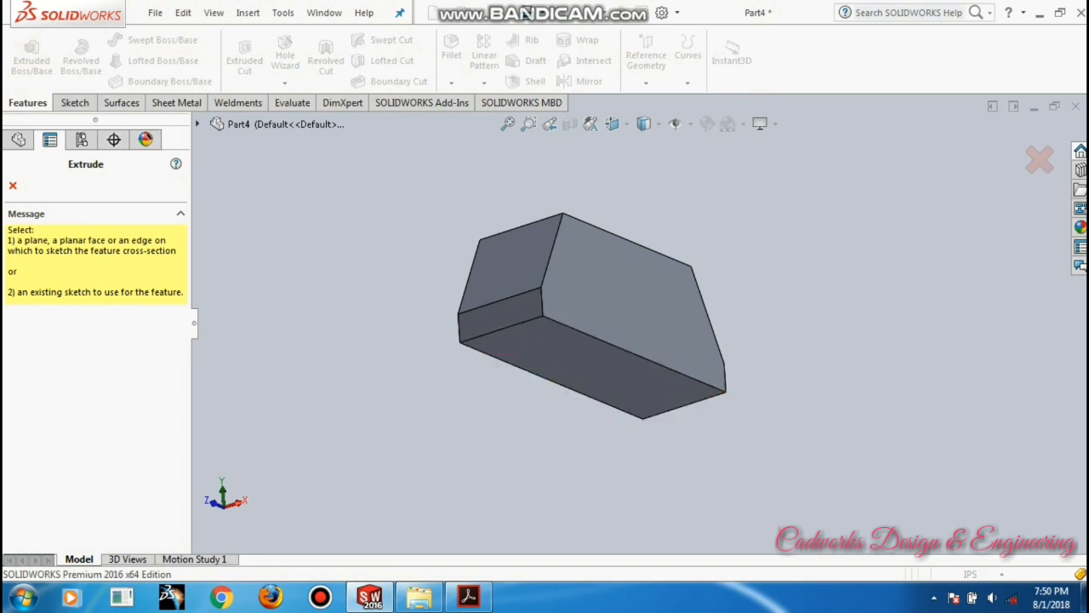
left_click(596, 366)
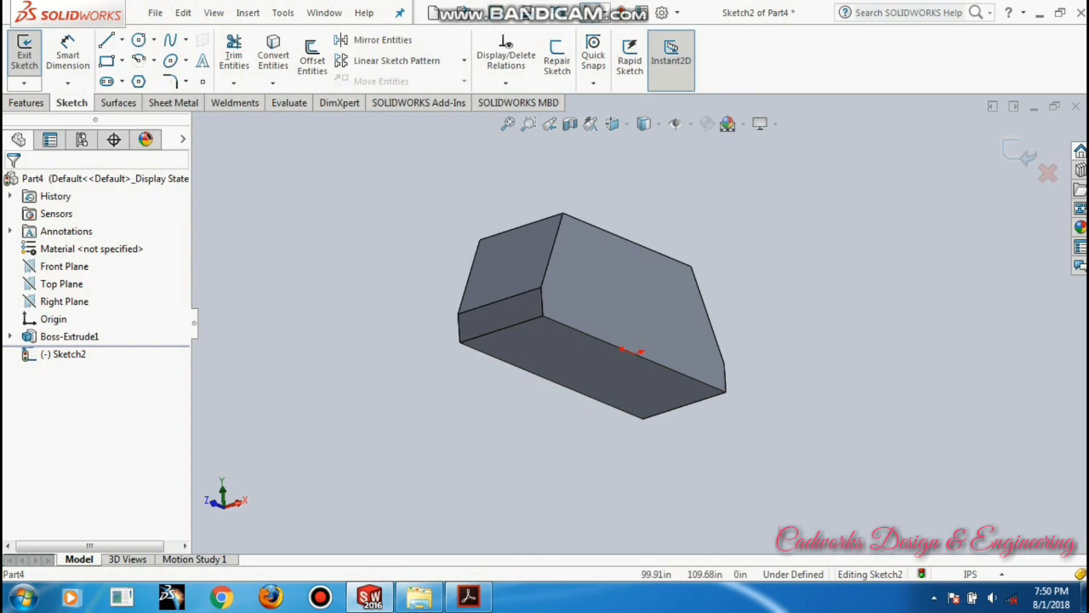
left_click(643, 123)
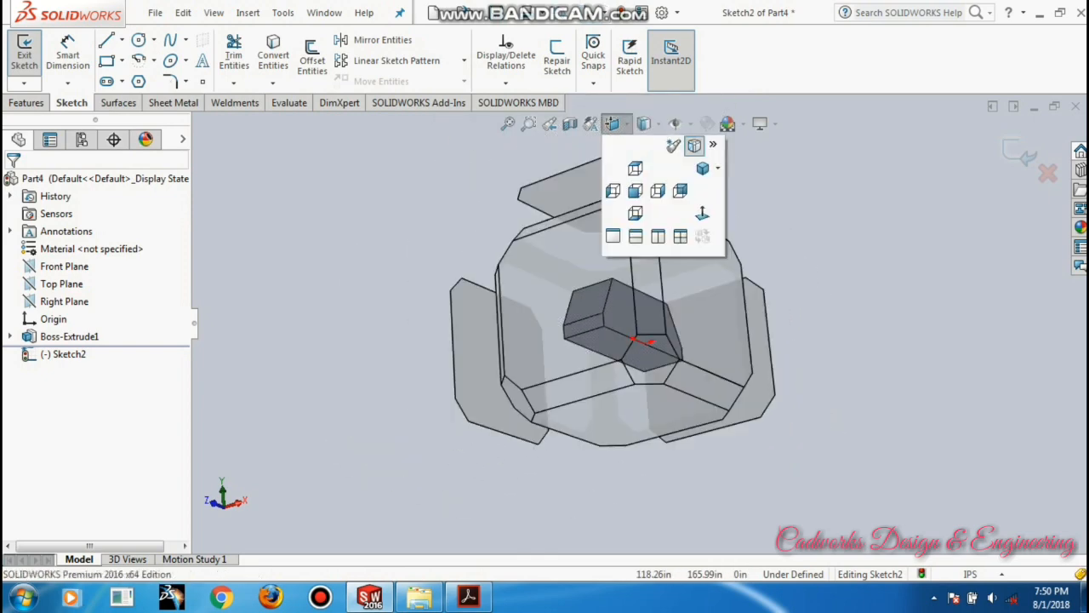
left_click(644, 420)
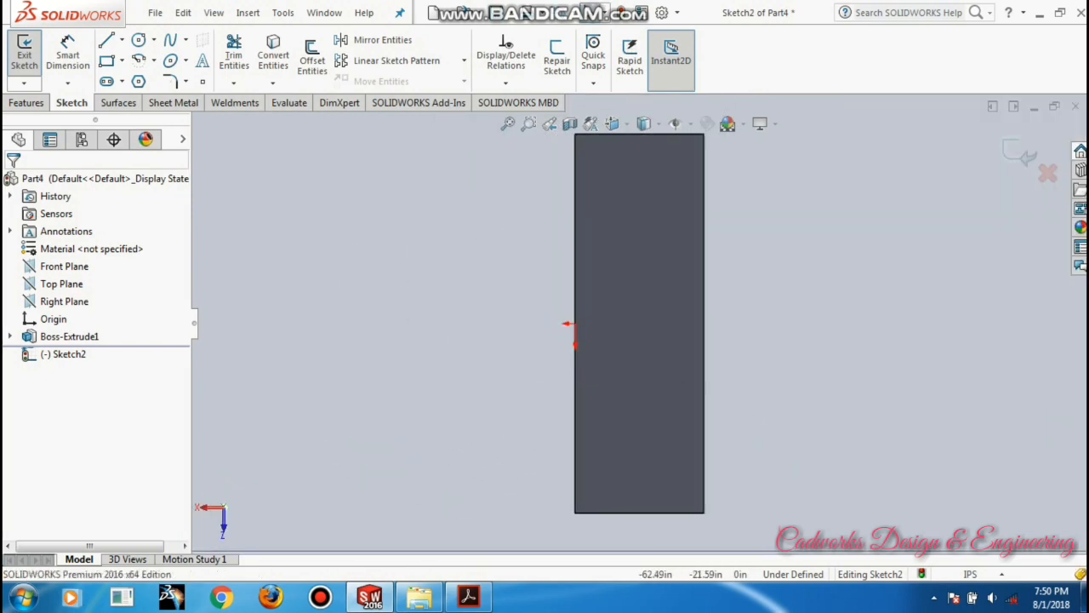
- Sketch a circle centred inside the bottom face, level with the origin, and dimension its diameter at 70 in
left_click(137, 40)
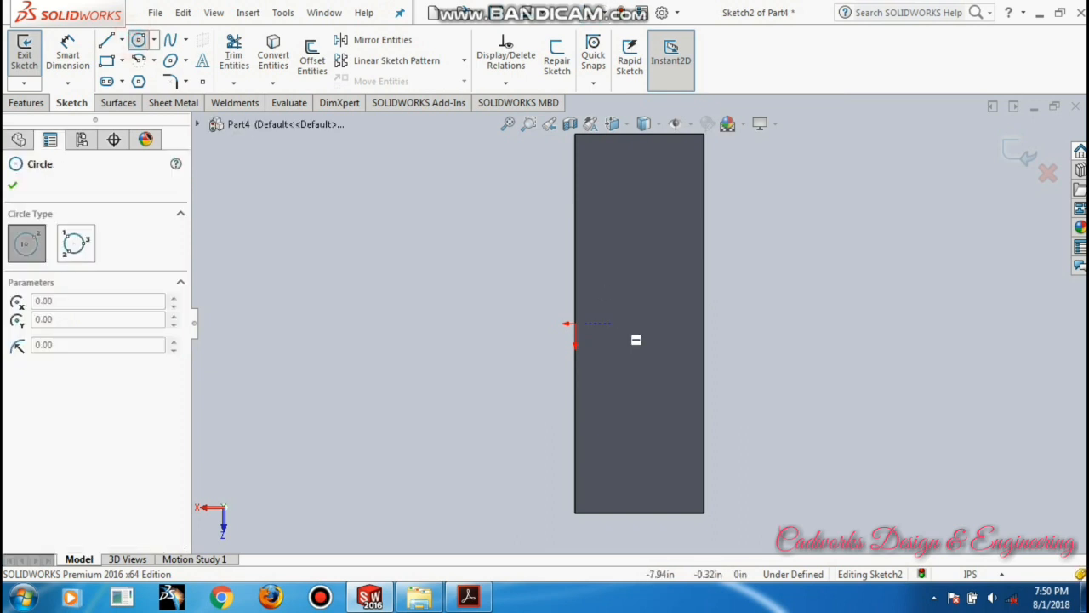
left_click(640, 323)
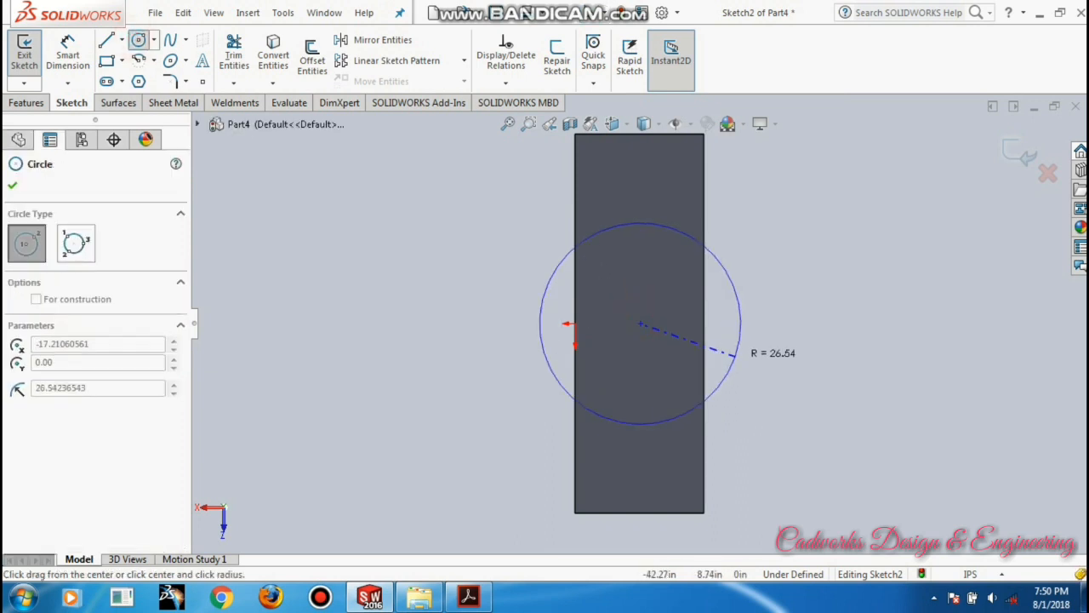
left_click(733, 352)
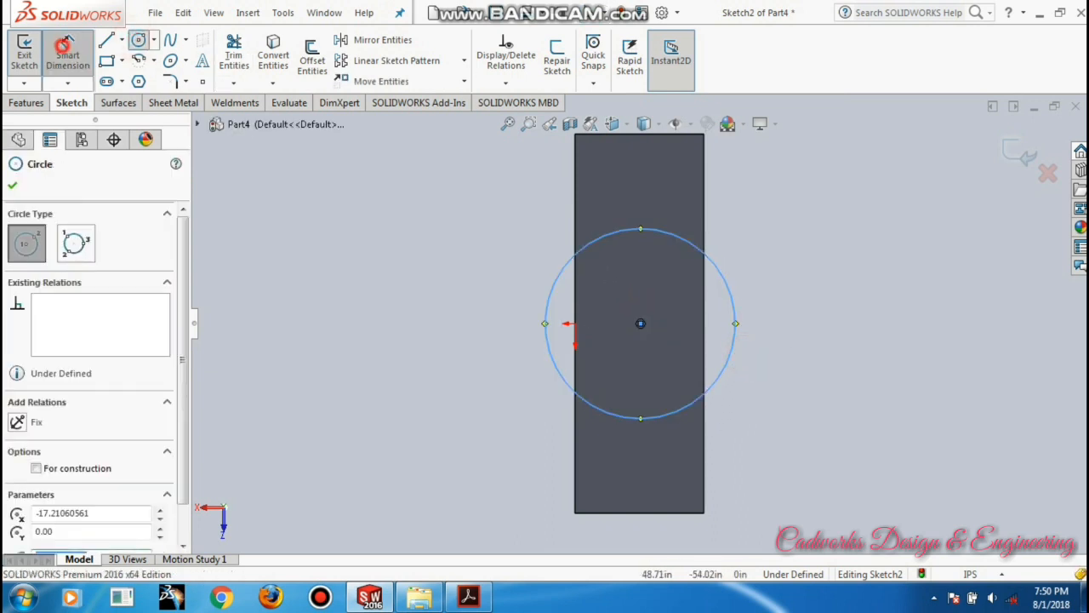
left_click(67, 55)
left_click(731, 294)
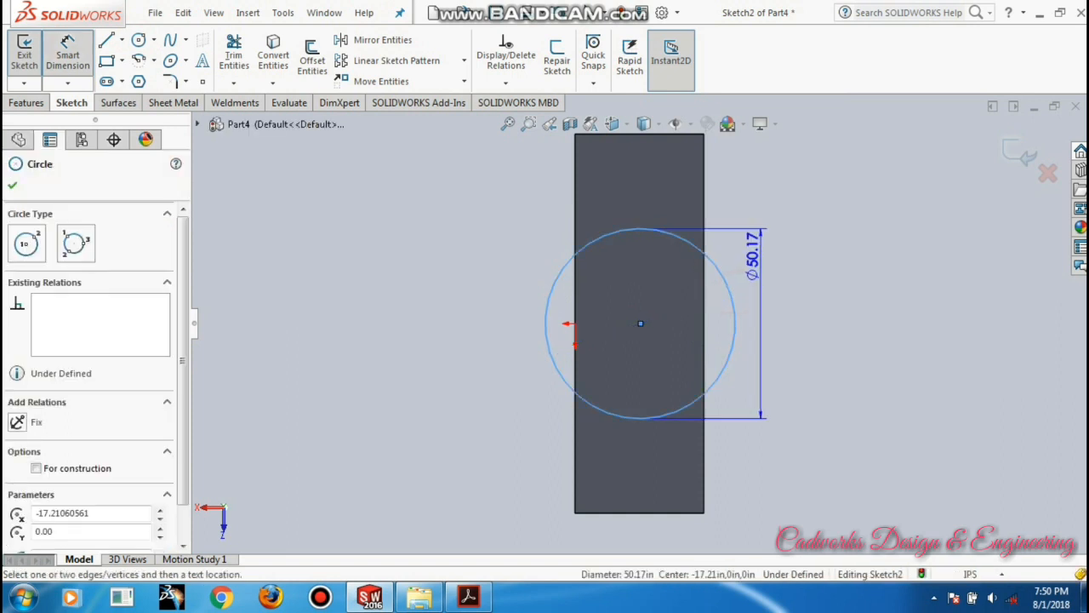
left_click(784, 214)
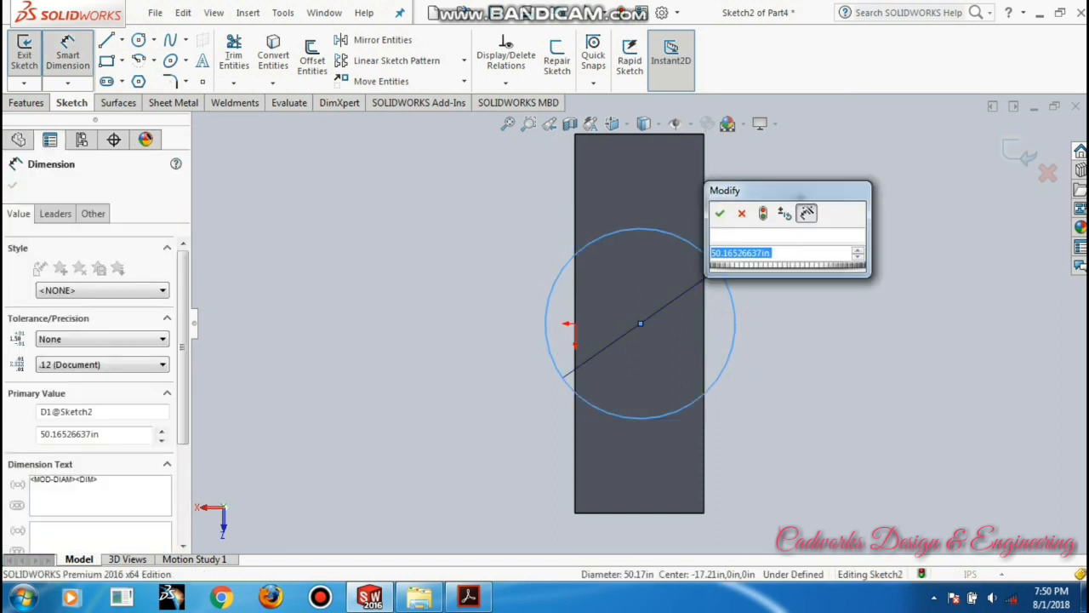
type("70")
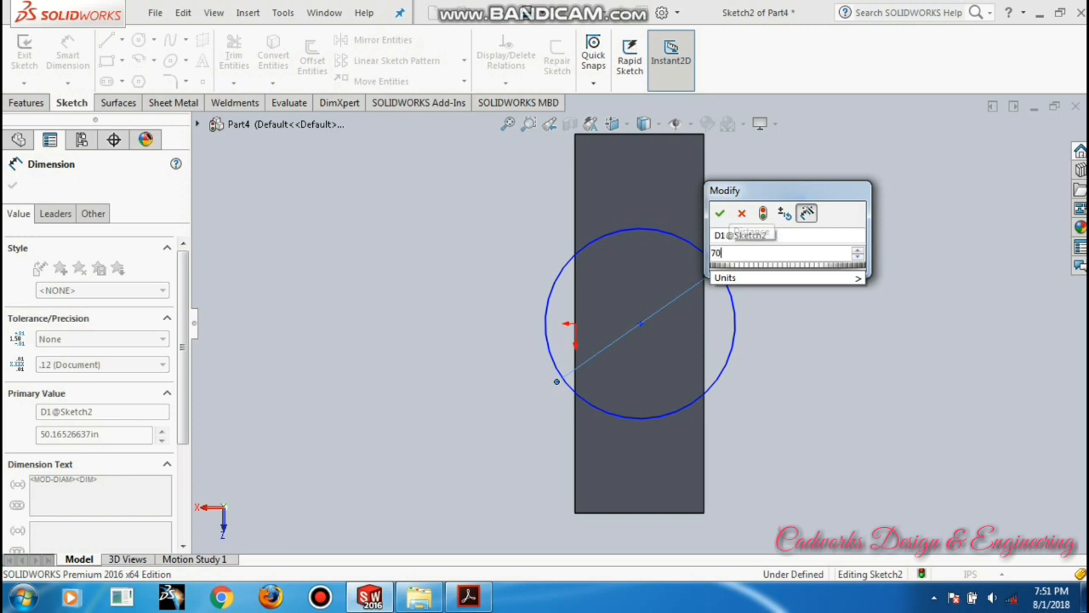
key("Return")
left_click(854, 291)
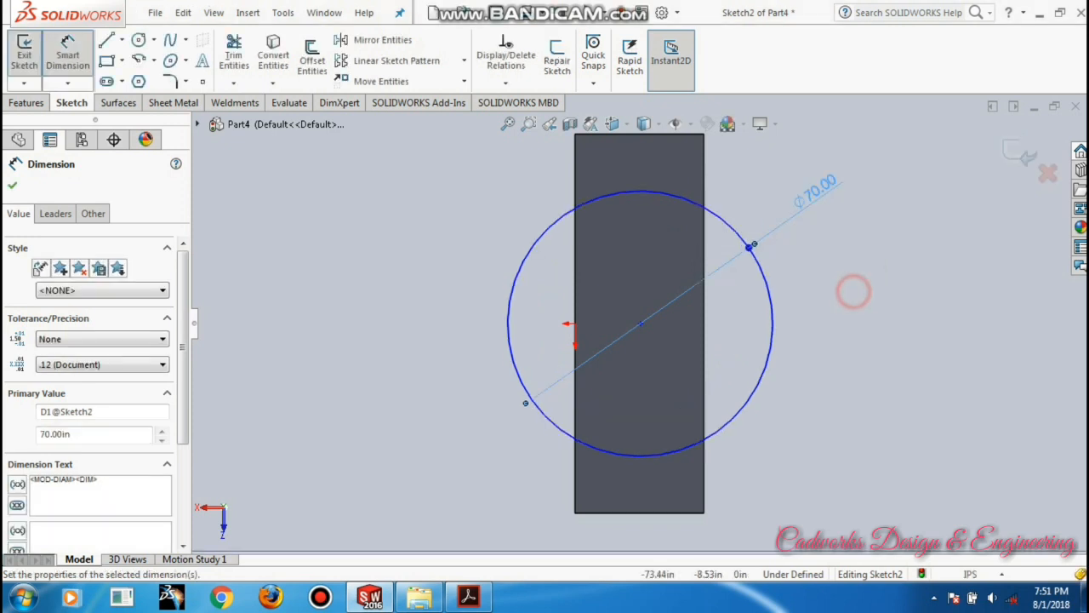
- Switch to the practice drawing in Adobe Acrobat Reader, check the round base's radius and the 10 height dimension, and return to SOLIDWORKS
left_click(468, 595)
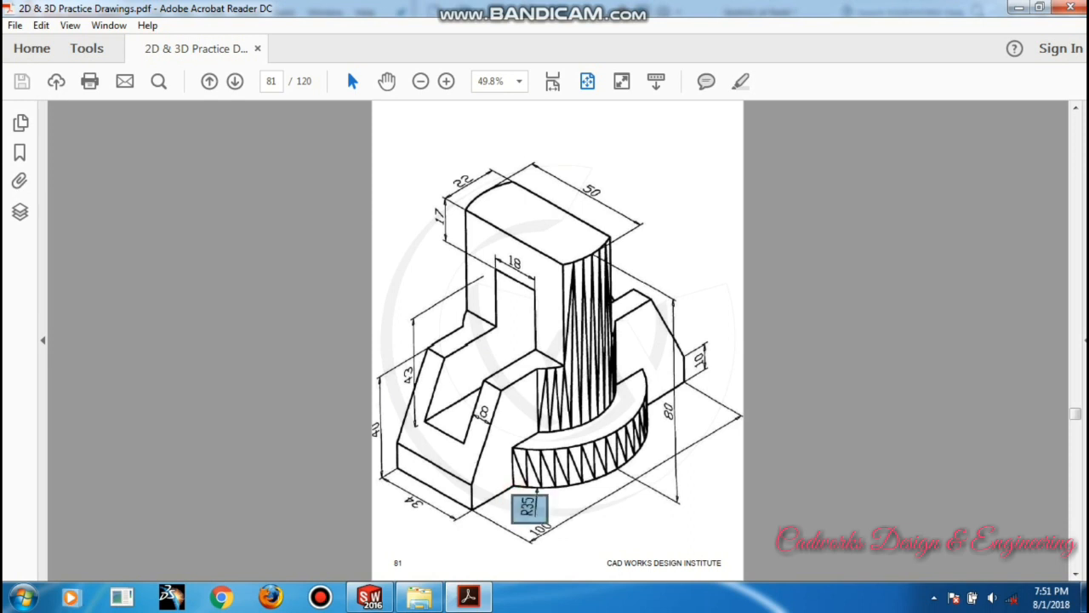
left_click(615, 516)
left_click(774, 384)
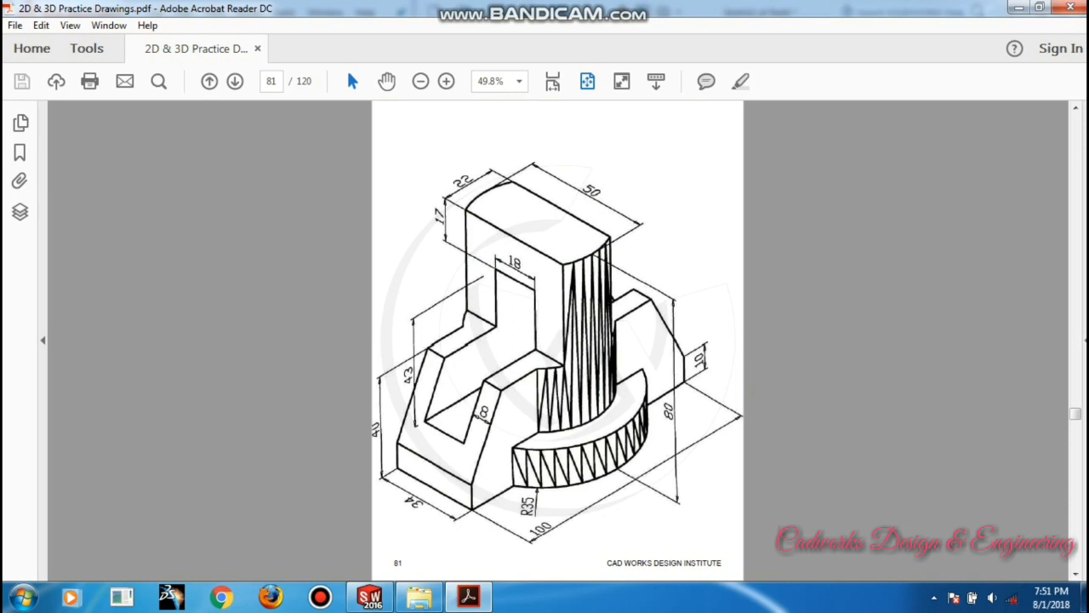
left_click_drag(698, 349, 737, 383)
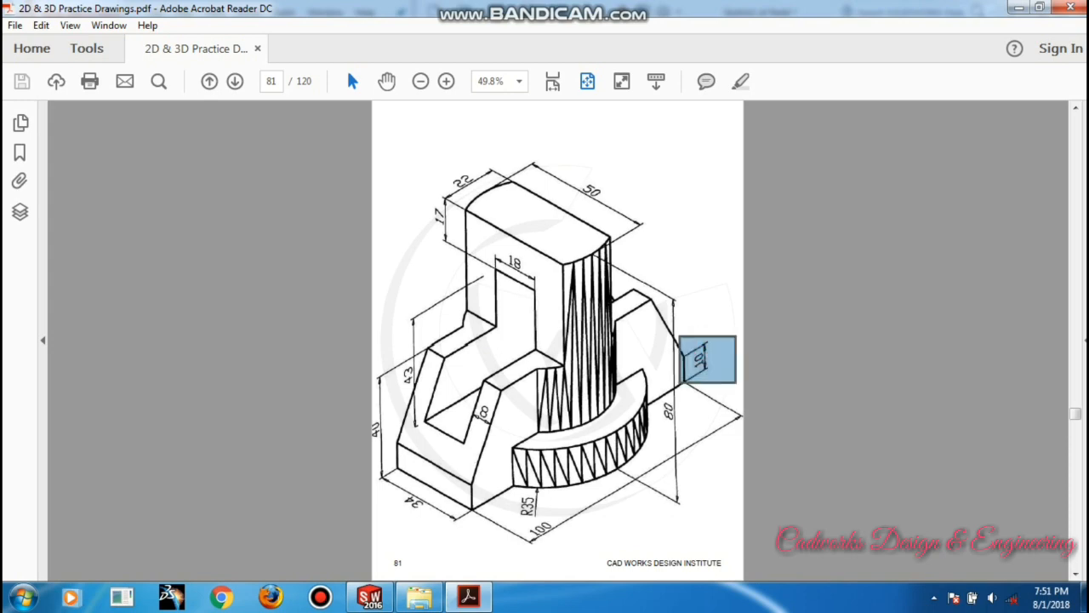
left_click(843, 340)
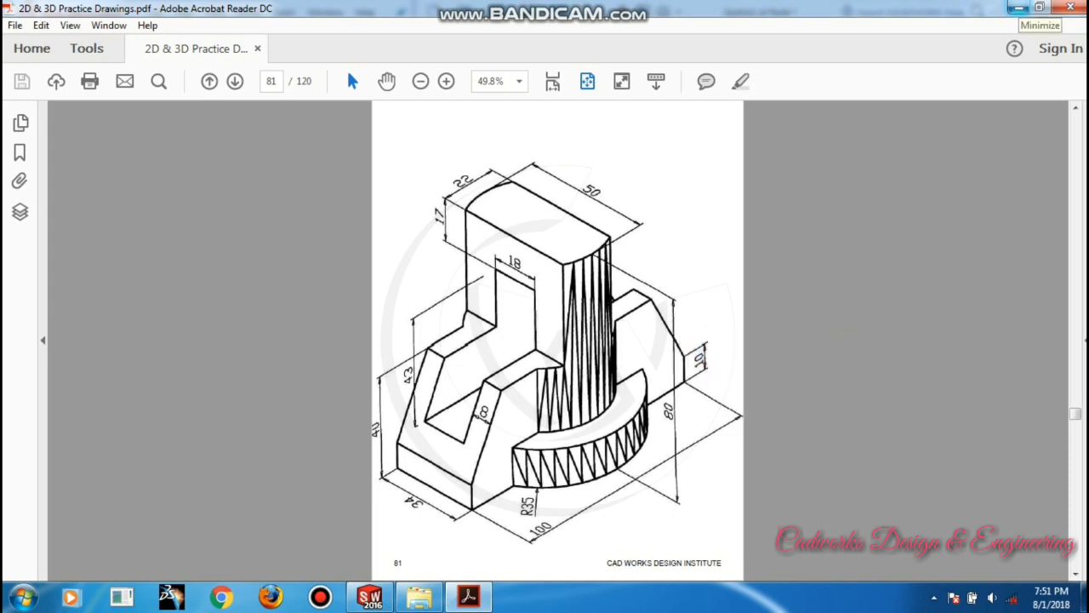
left_click(1020, 8)
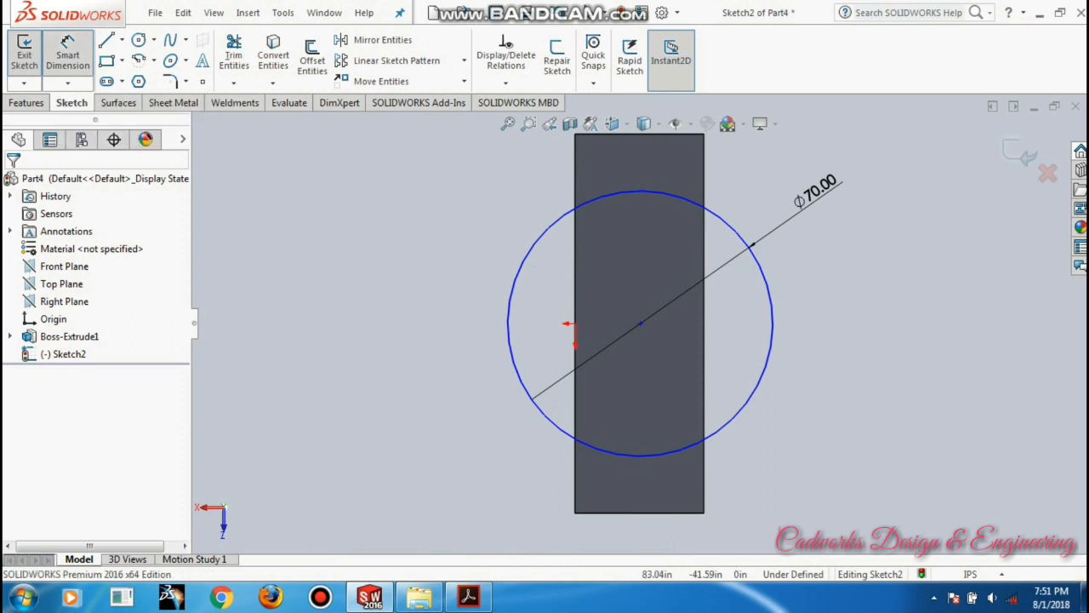
- Dimension the distance between the circle's centre and the origin at 17 in
left_click(640, 323)
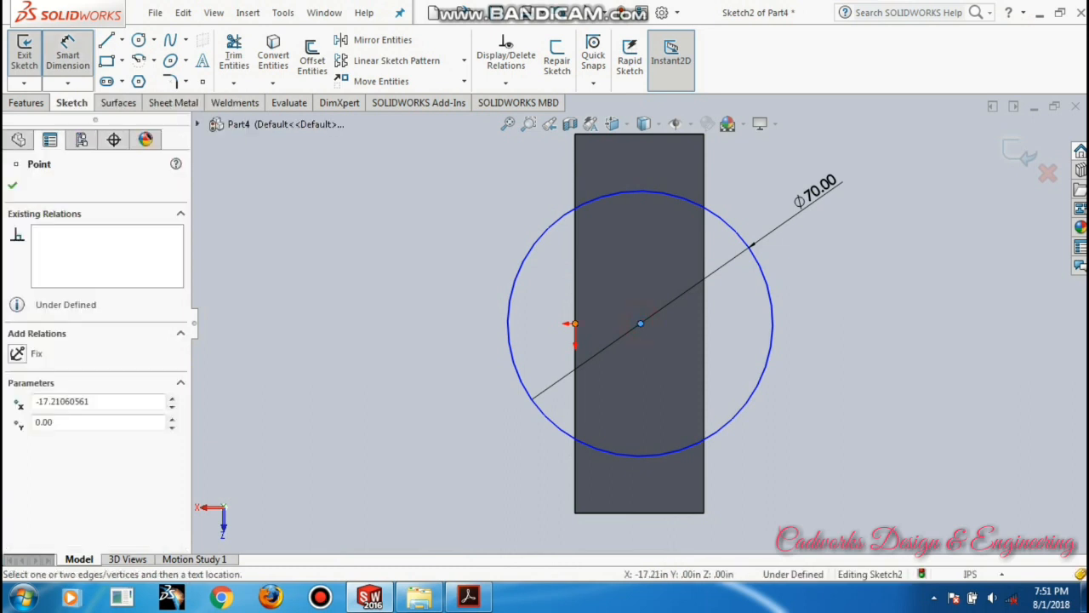
left_click(574, 323)
left_click(600, 276)
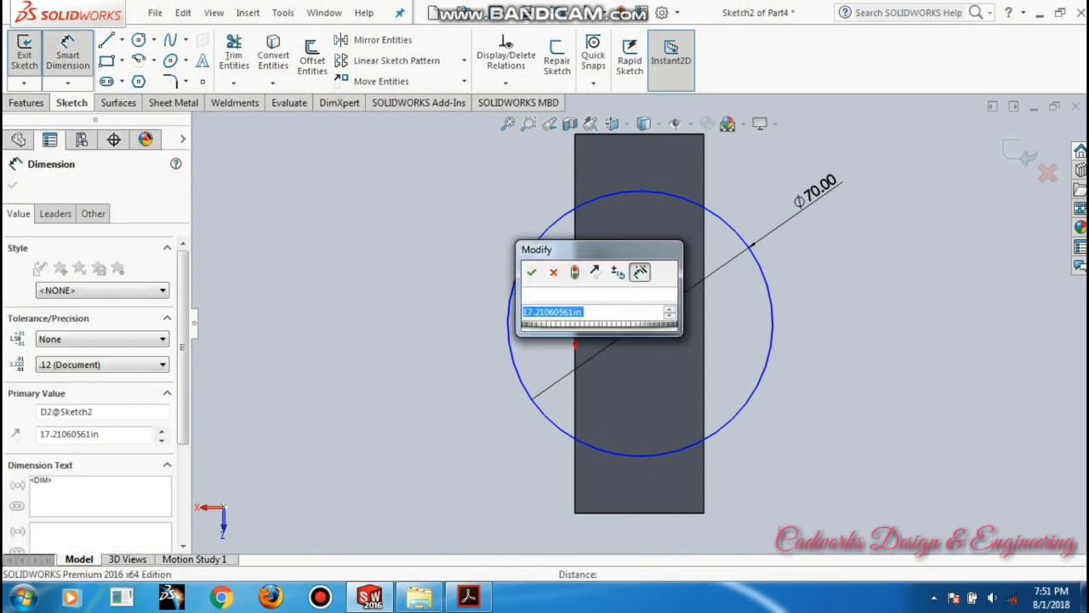
type("1")
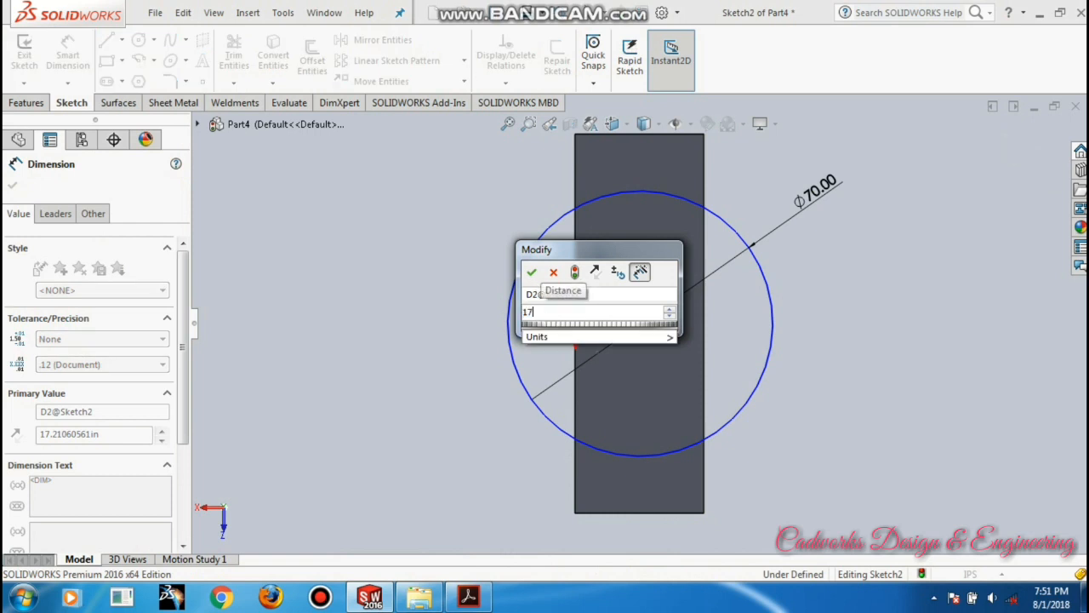
type("7")
key("Return")
left_click(882, 309)
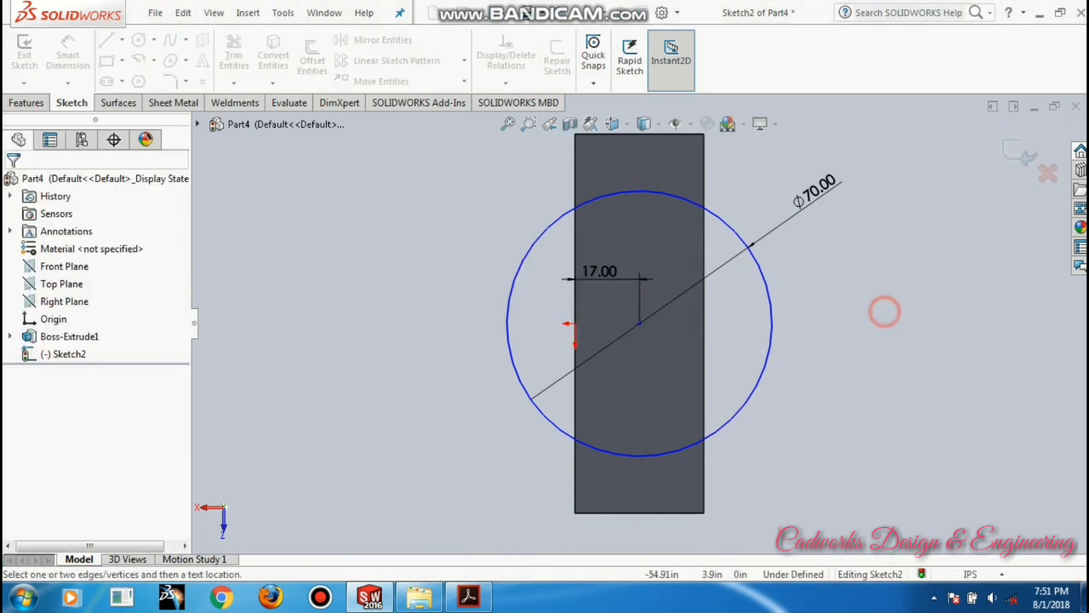
left_click(639, 324)
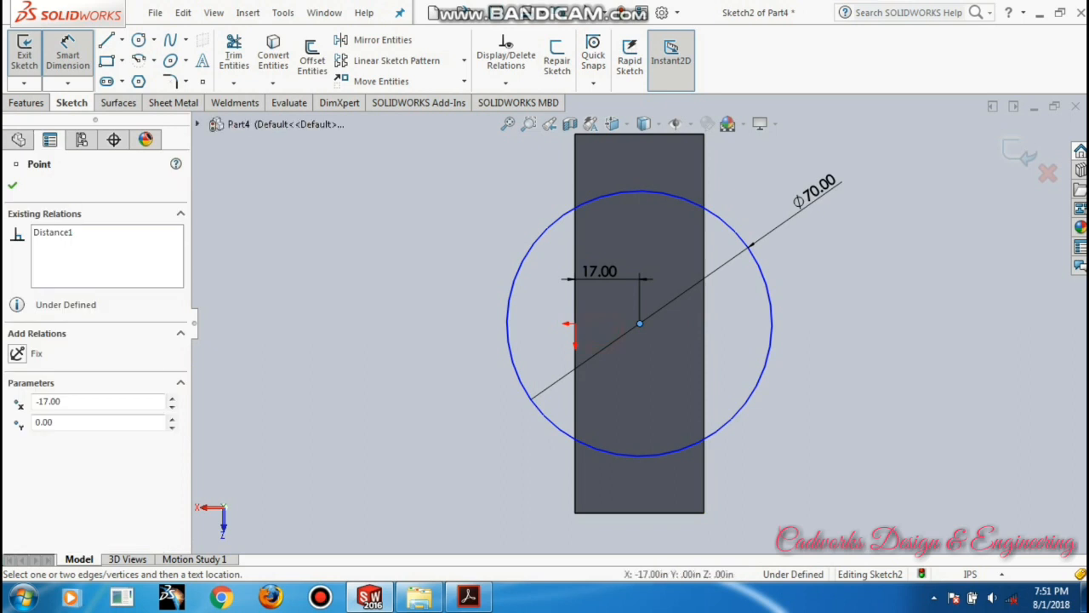
left_click(575, 323)
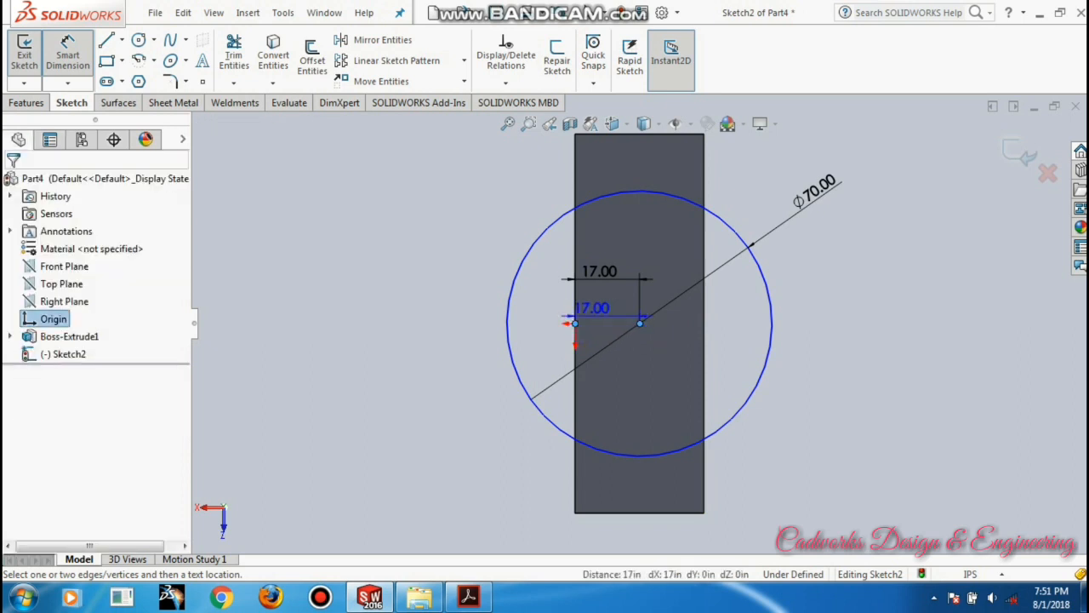
key("Escape")
key("Escape")
- Add a Horizontal relation between the origin and the circle's centre point
left_click(575, 323)
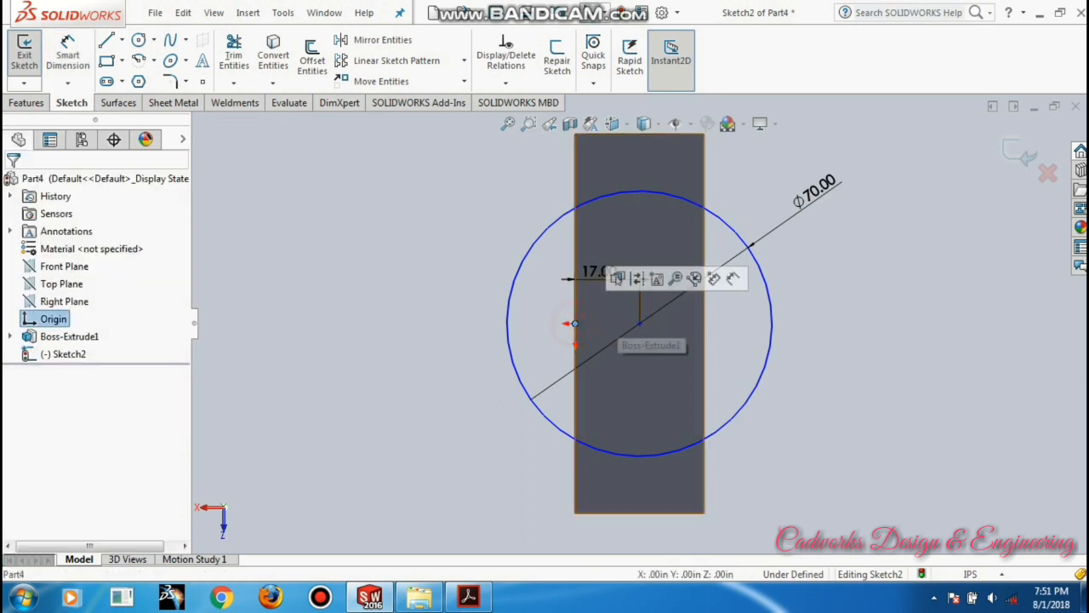
left_click(639, 324, "ctrl")
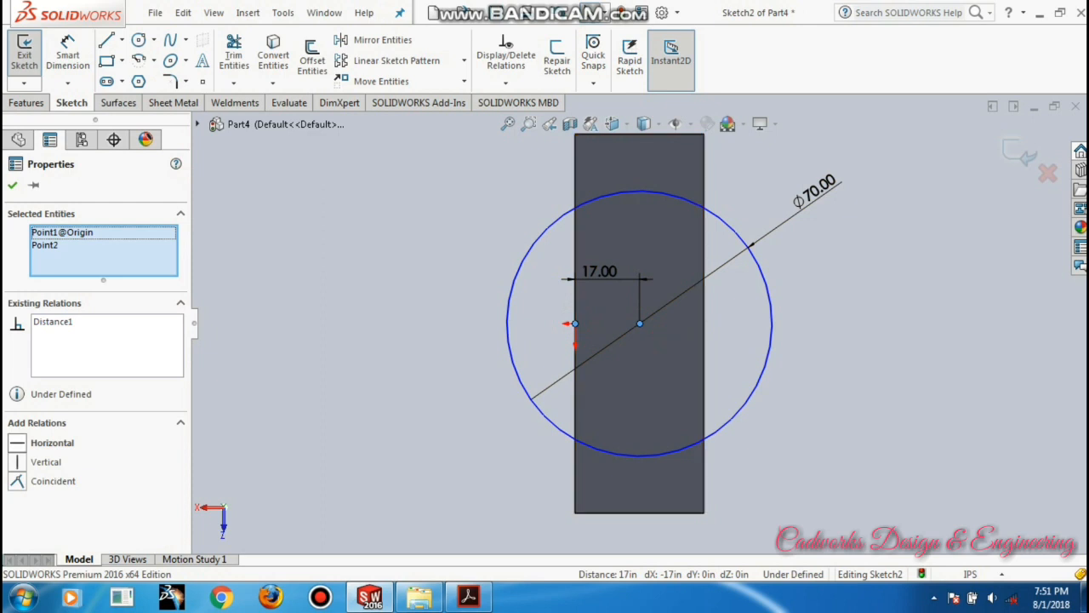
left_click(39, 441)
left_click(933, 349)
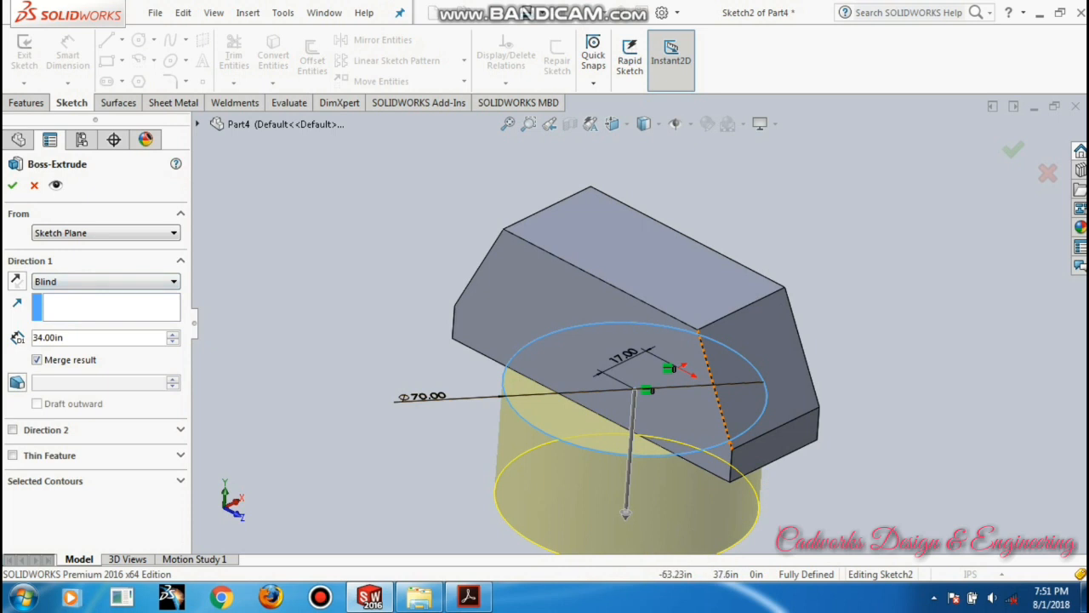
- Extrude the circle blind 10 in upward into the block, with the result merged
left_click_drag(625, 512, 640, 299)
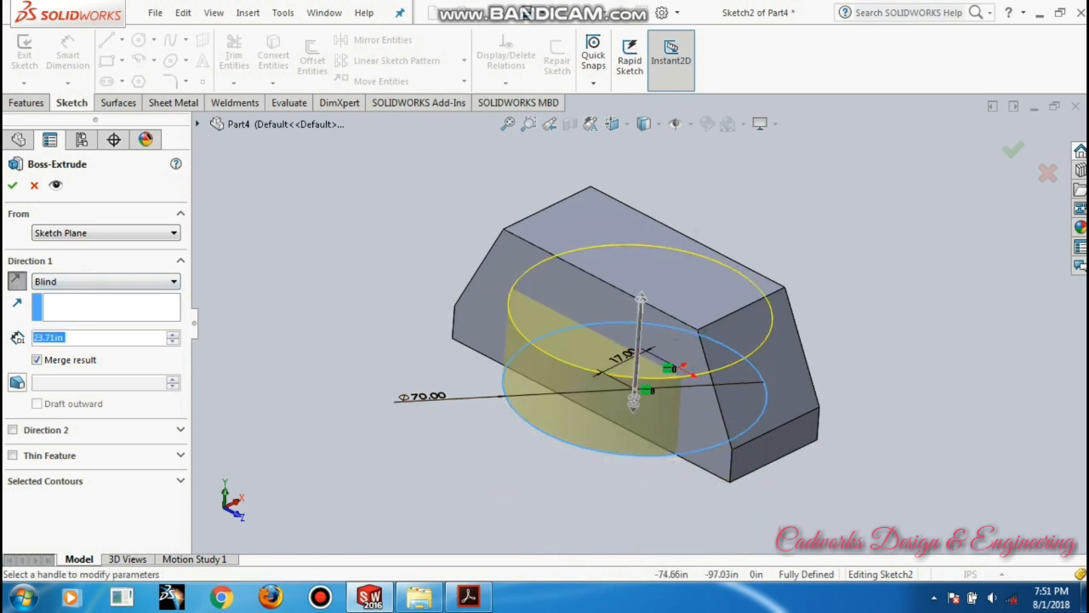
type("10")
key("Return")
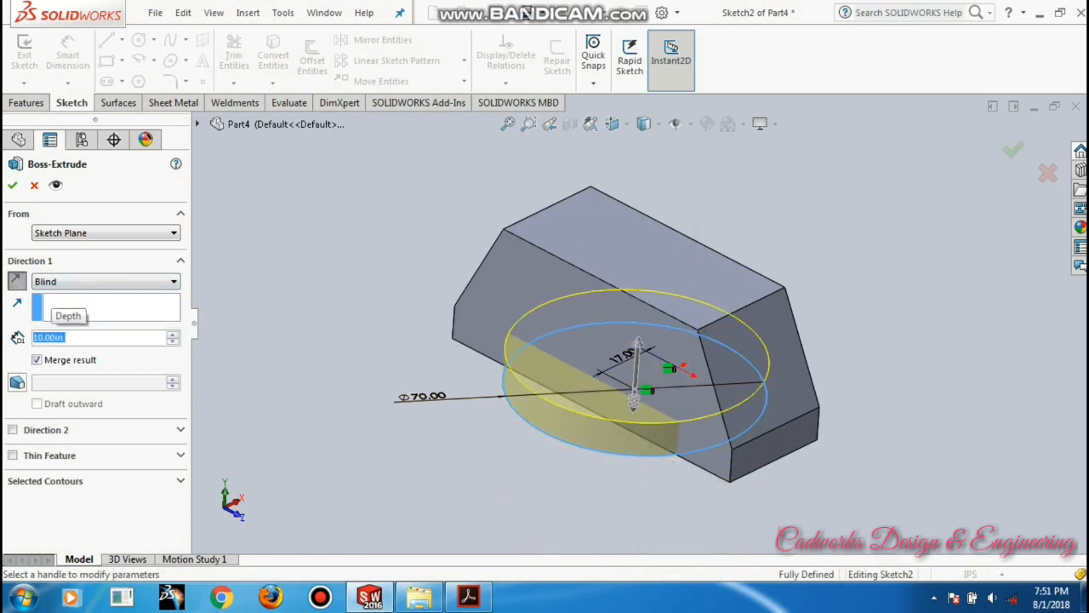
left_click(1012, 149)
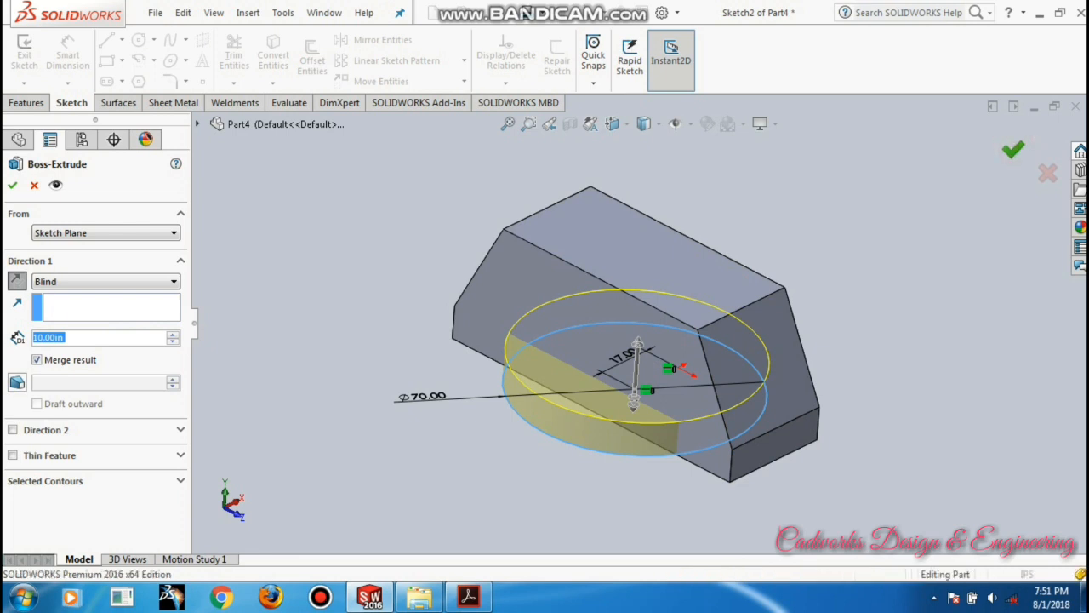
left_click(889, 268)
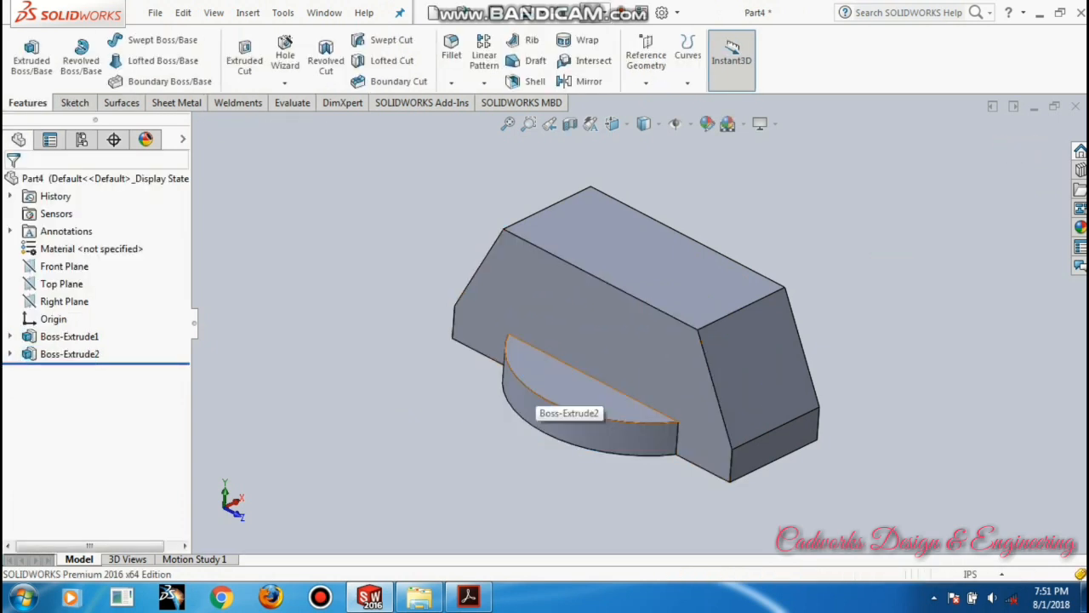
- Start a sketch on the round base's upper face and draw a circle about 50 in in diameter, centred over the block
left_click(557, 387)
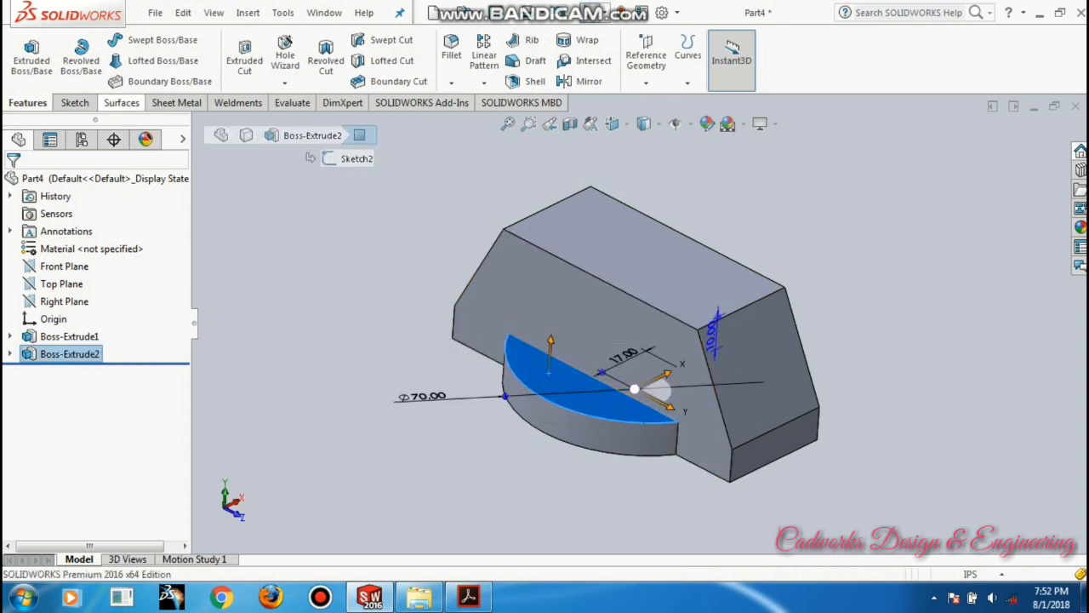
left_click(27, 47)
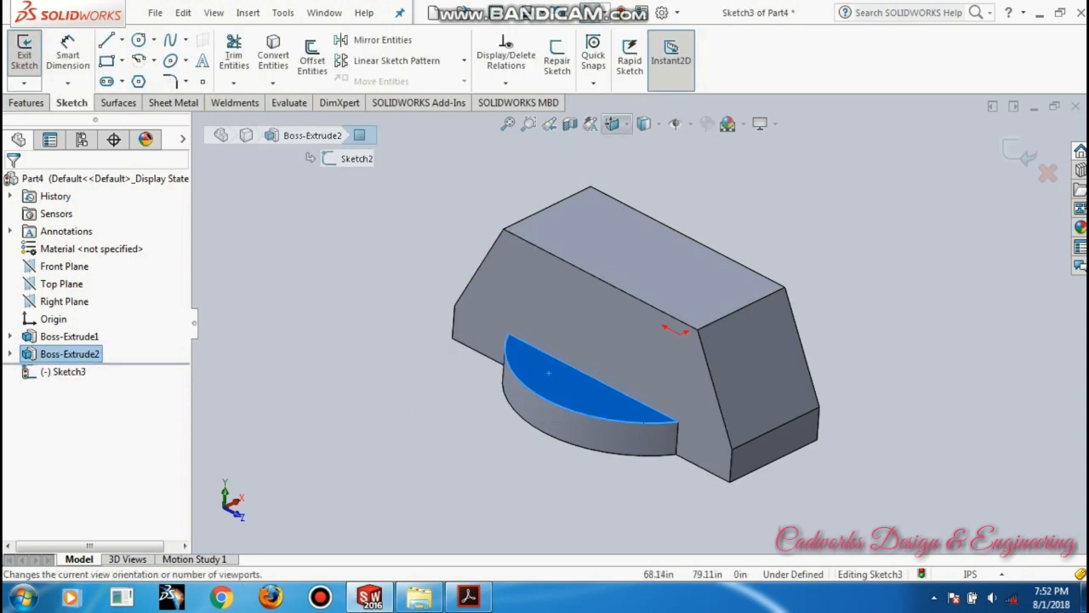
left_click(612, 124)
left_click(694, 146)
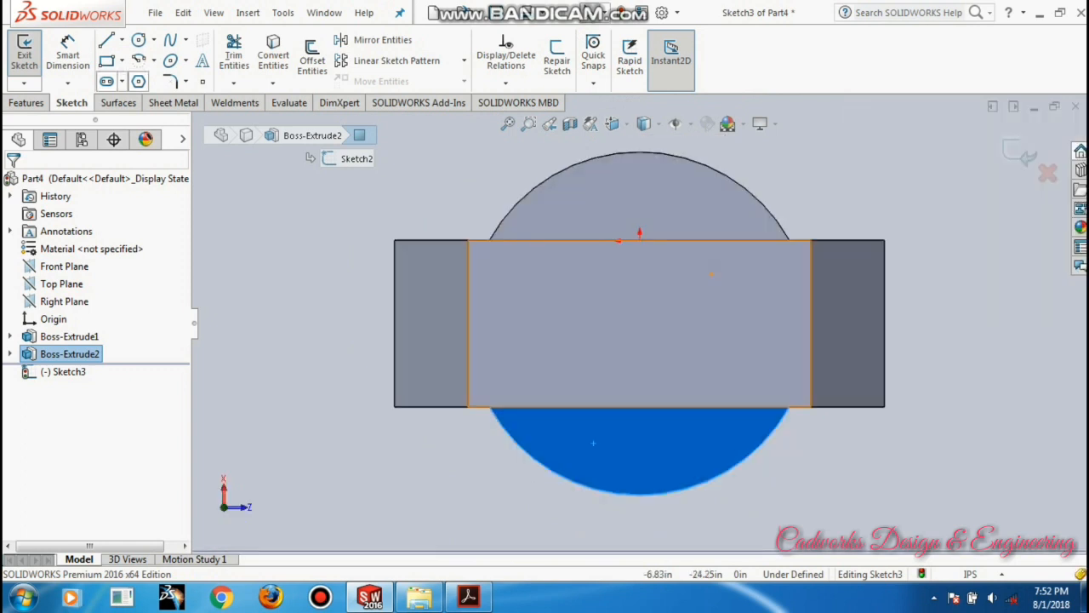
left_click(139, 40)
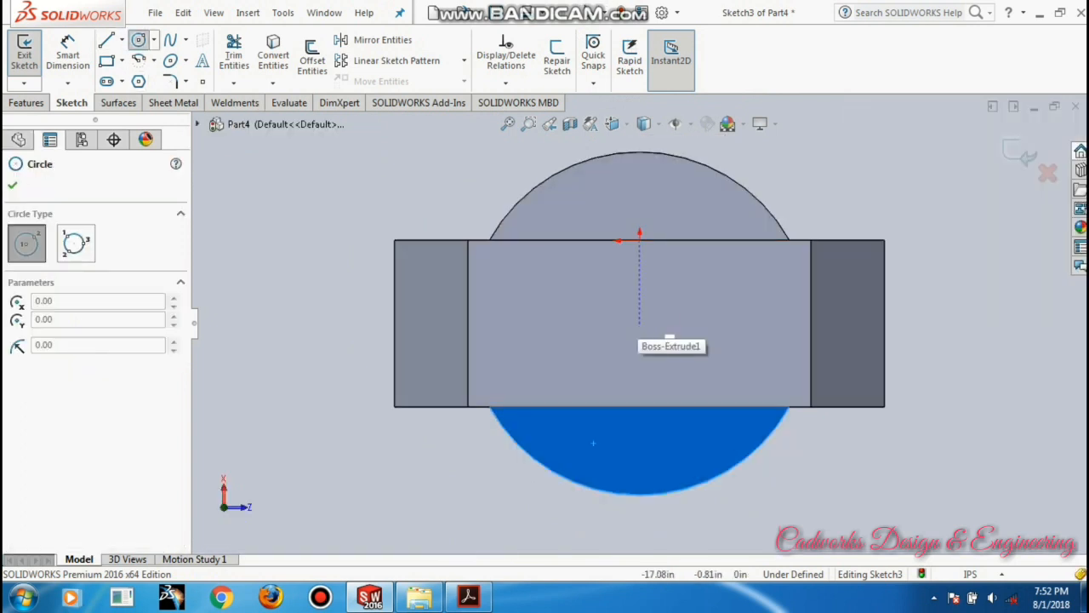
mouse_move(640, 330)
left_mouse_down()
mouse_move(687, 253)
mouse_move(693, 219)
left_mouse_up()
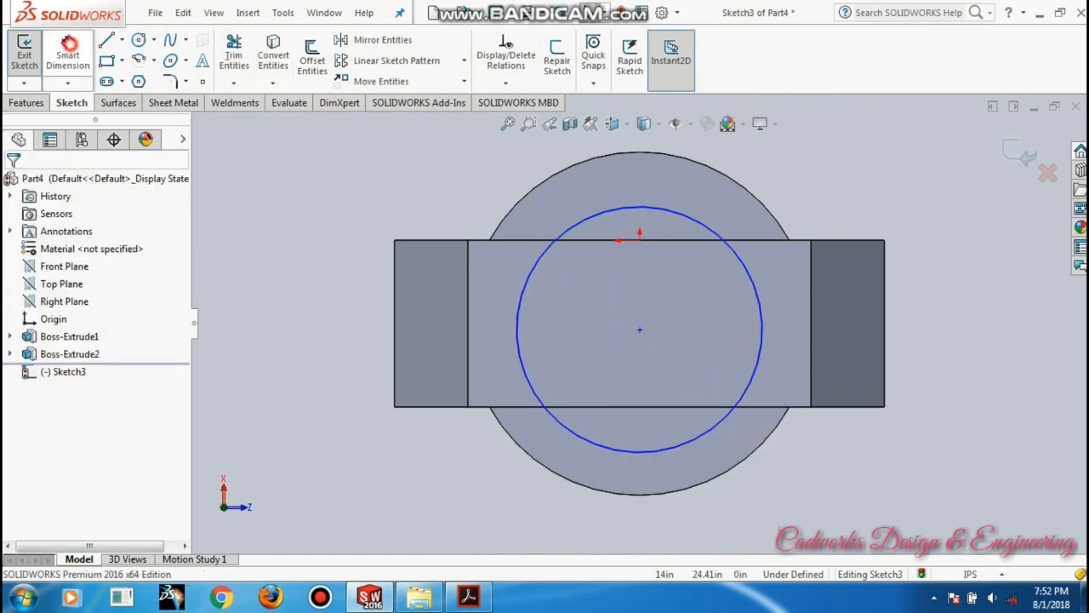
- Dimension the new circle's diameter at 50 in
left_click(67, 53)
left_click(706, 219)
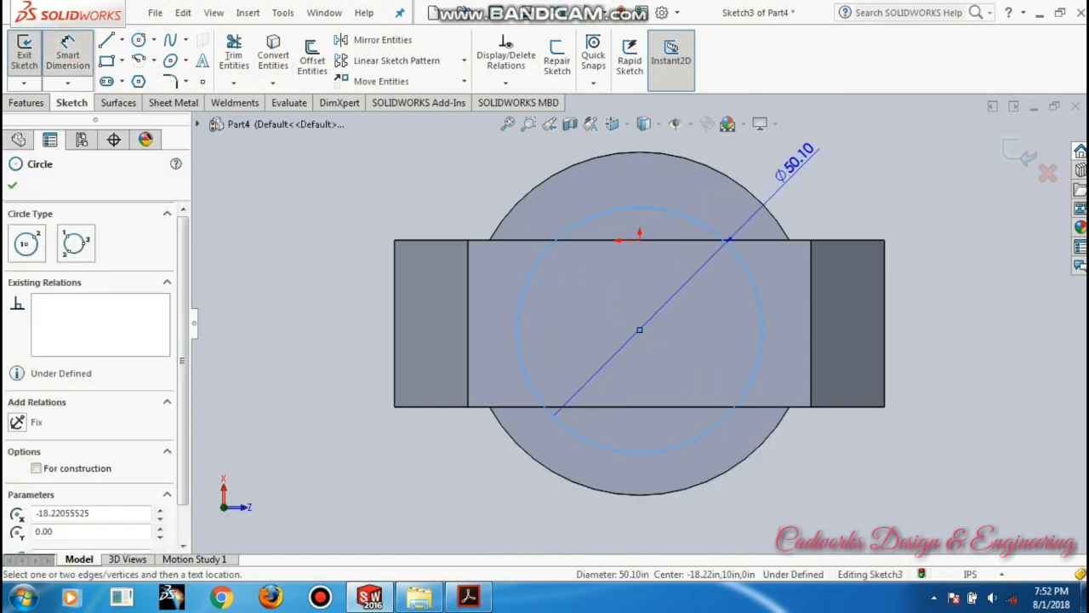
left_click(826, 181)
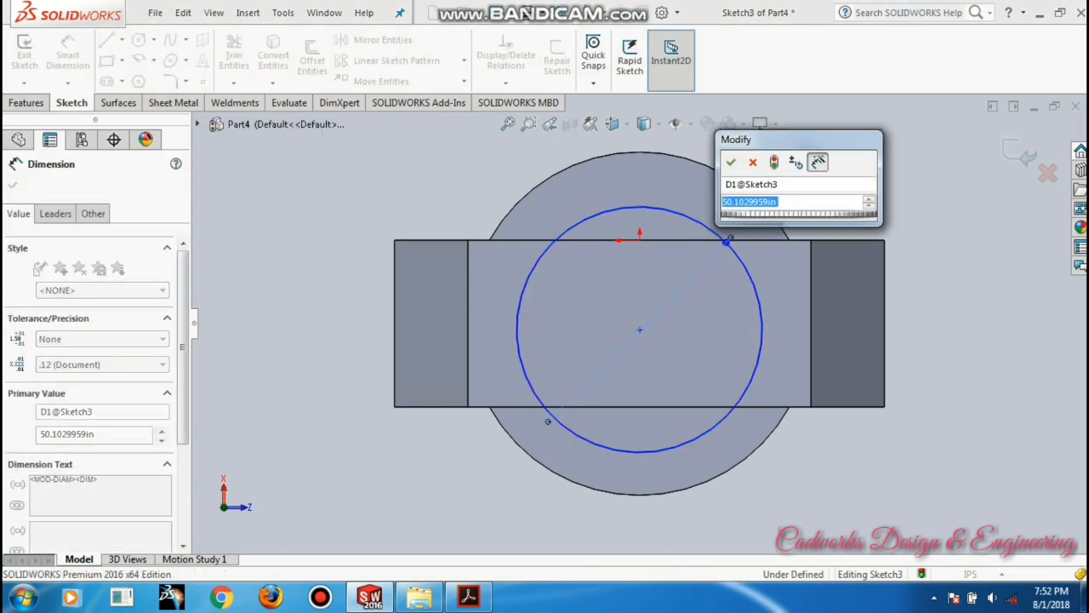
type("50")
left_click(941, 260)
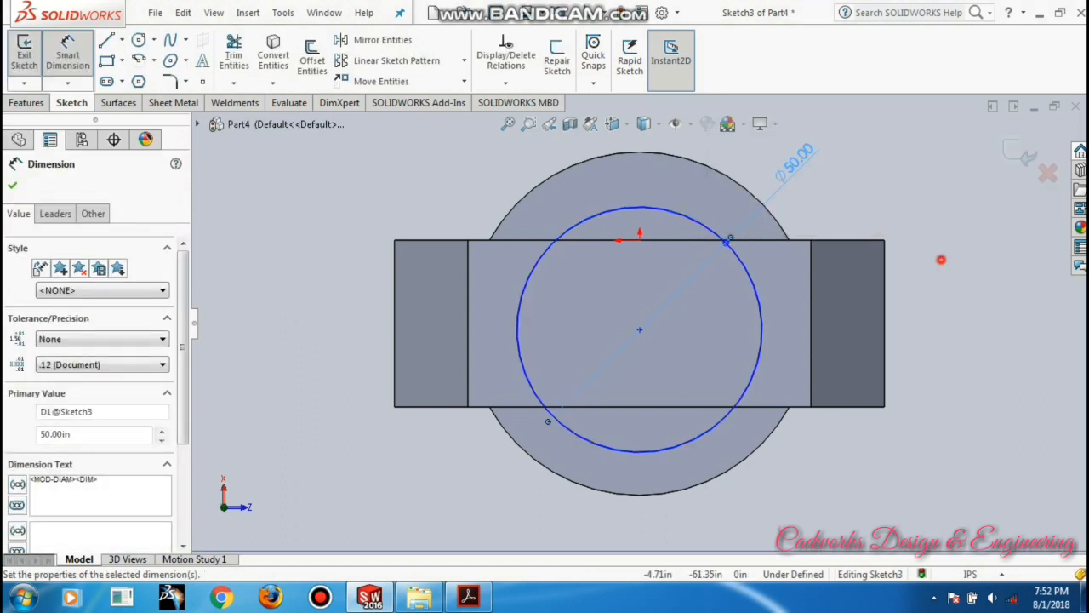
- Switch to the practice drawing in Adobe Acrobat Reader, check the upper column's length, top thickness and overall height dimensions, and return to SOLIDWORKS
left_click(468, 596)
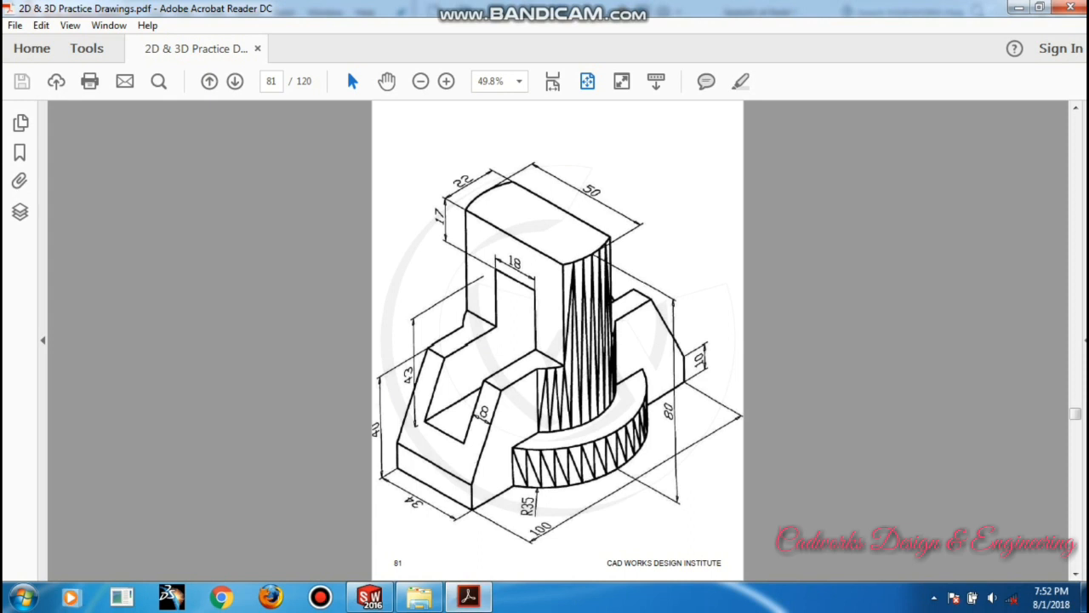
mouse_move(385, 133)
left_mouse_down()
mouse_move(584, 312)
mouse_move(656, 437)
left_mouse_up()
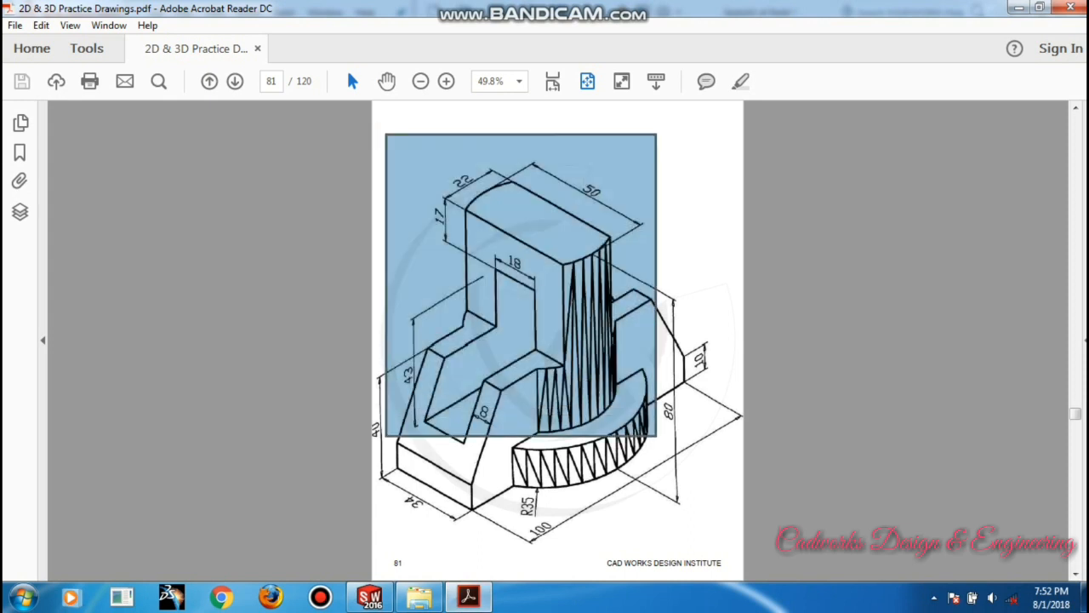
left_click(815, 267)
left_click_drag(581, 181, 607, 204)
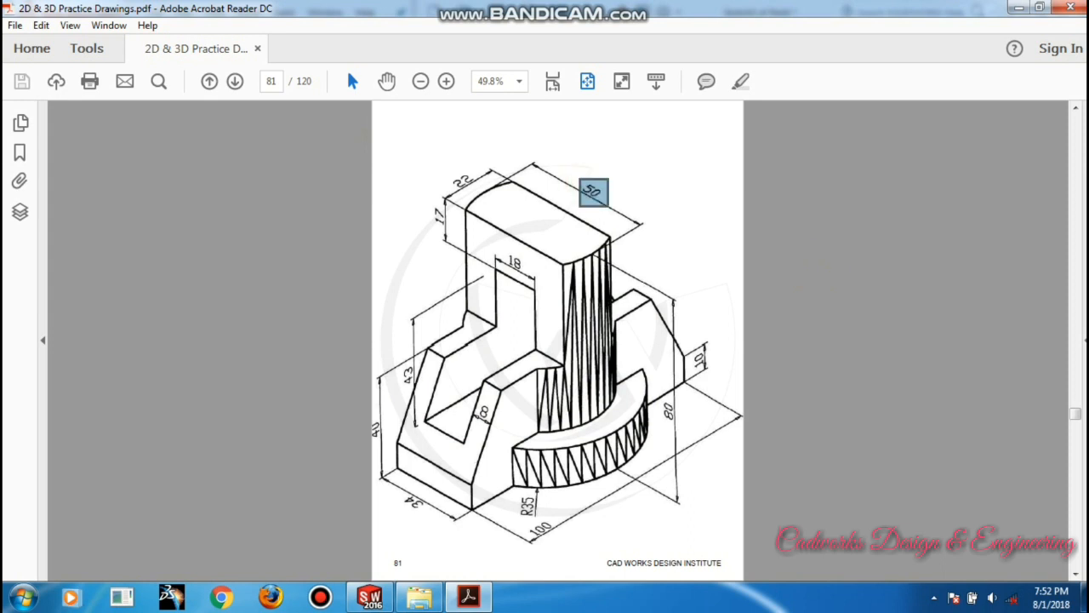
left_click_drag(438, 169, 456, 235)
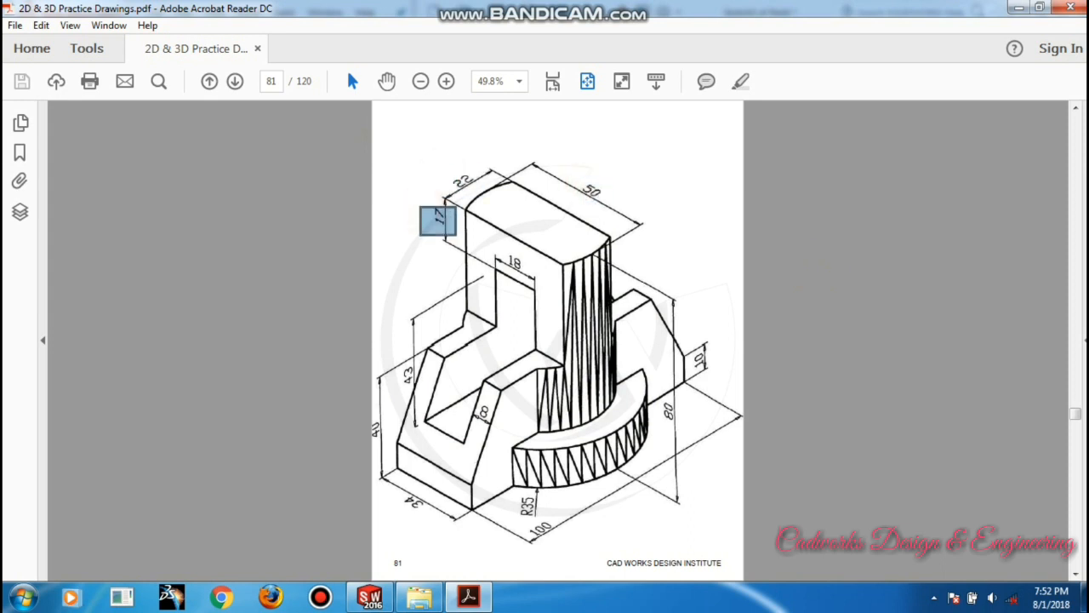
left_click(842, 254)
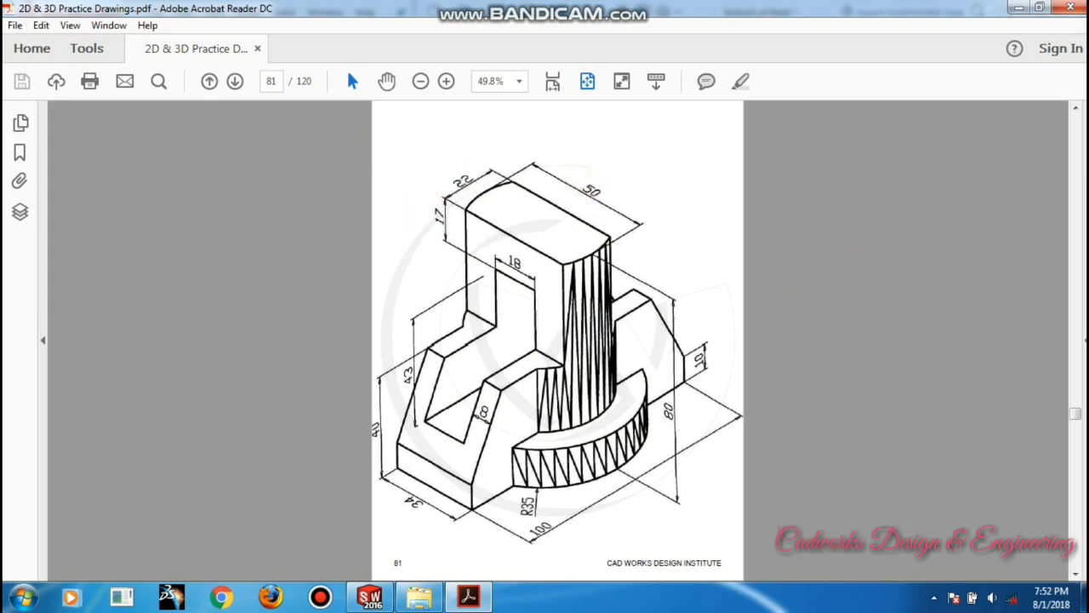
left_click_drag(662, 394, 698, 427)
left_click(807, 383)
left_click(1019, 7)
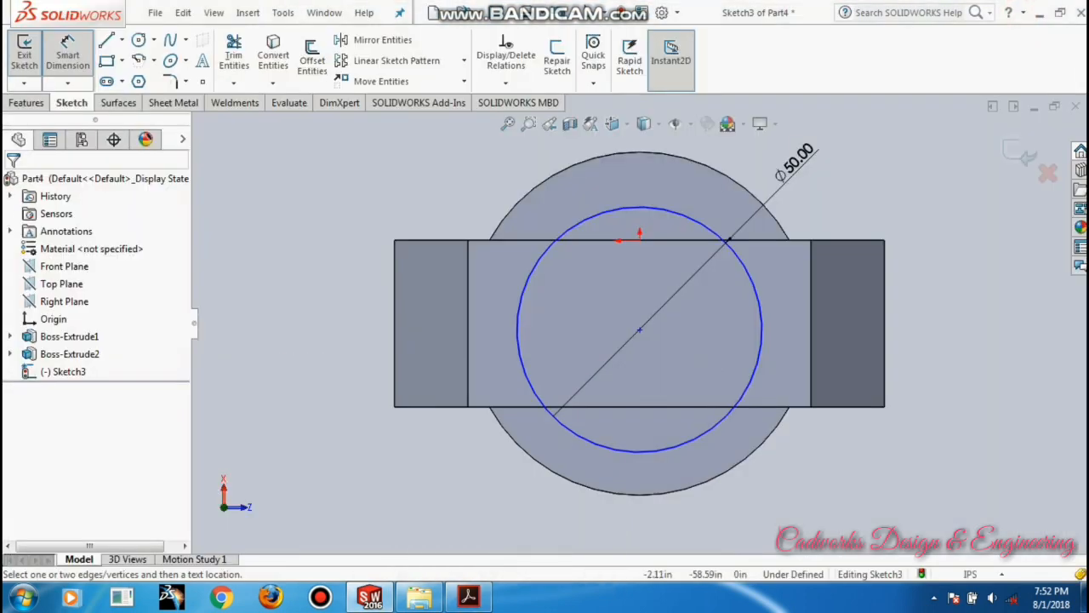
- Try to position the circle with Vertical and Horizontal relations between its centre point and the origin
left_click(929, 248)
key("Escape")
left_click(639, 329)
left_click(639, 238, "ctrl")
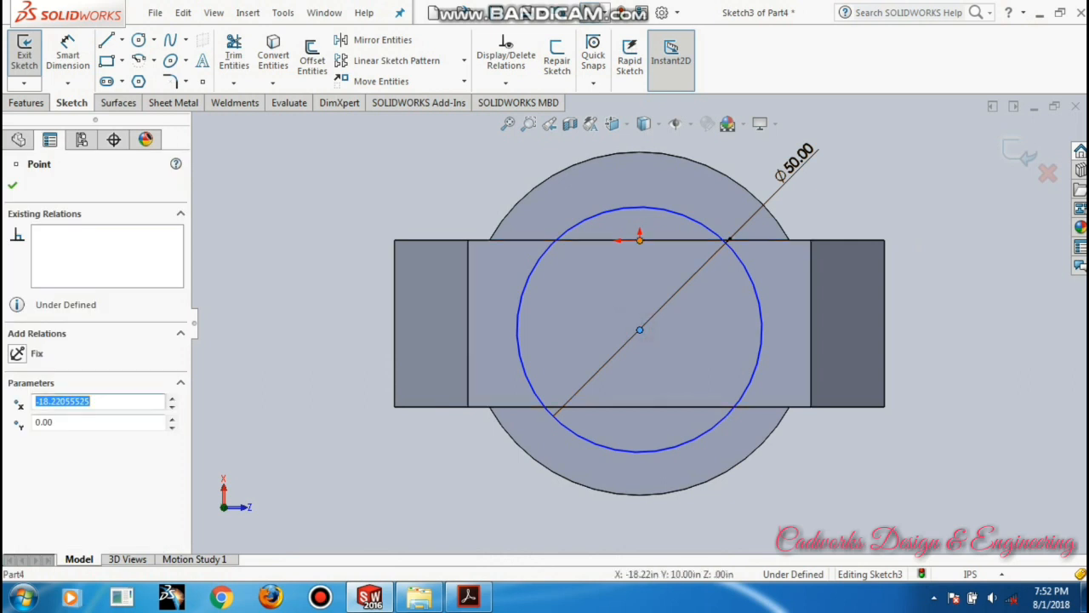
left_click(18, 462)
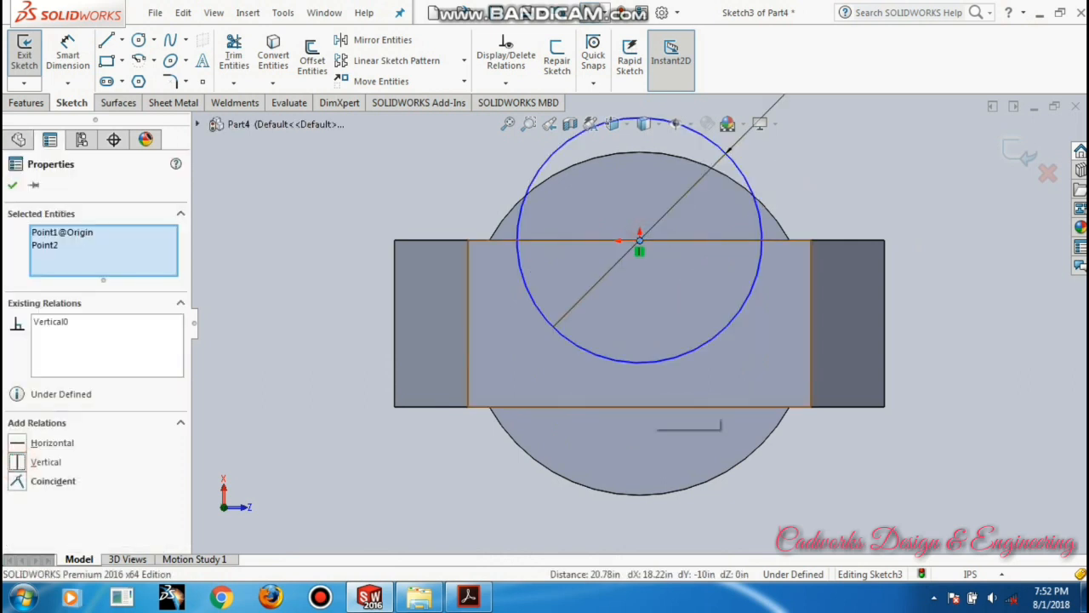
left_click(17, 442)
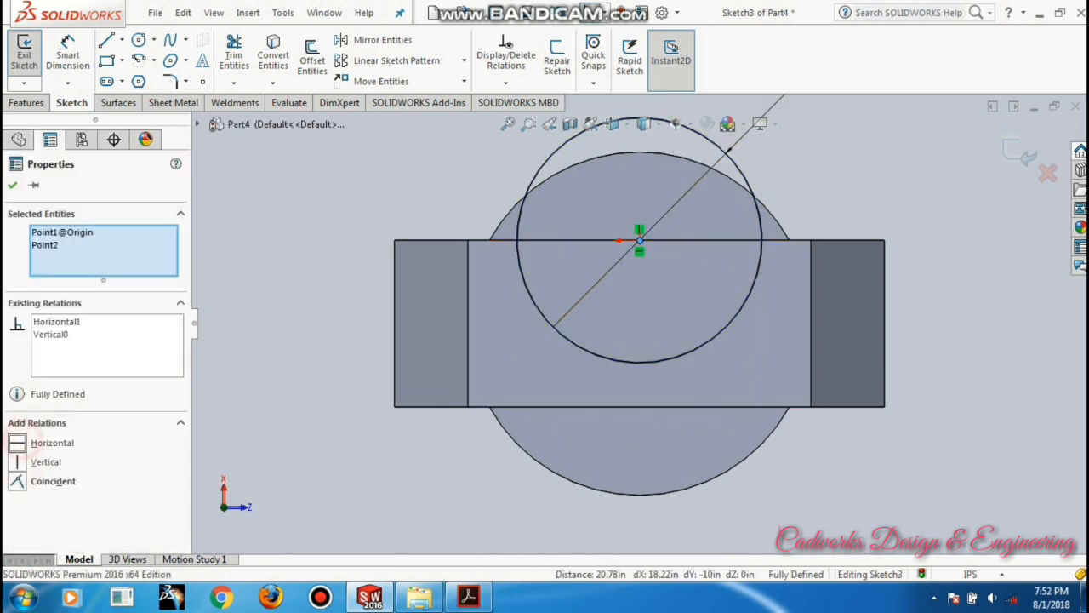
- Undo the Horizontal and Vertical relations on the circle's centre point
key("ctrl+z")
left_click(959, 281)
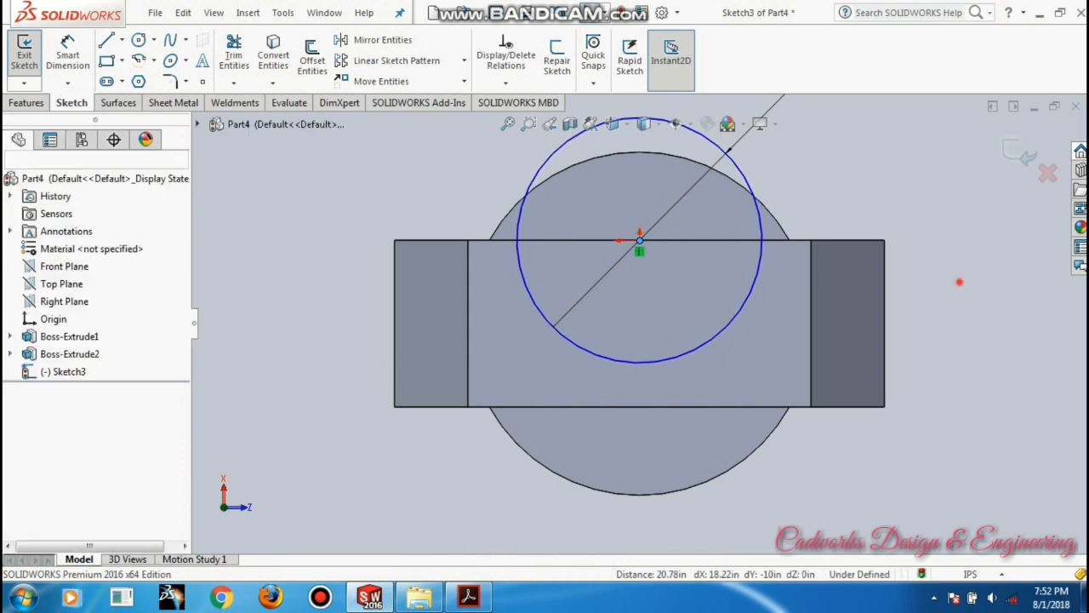
key("ctrl+z")
left_click(930, 307)
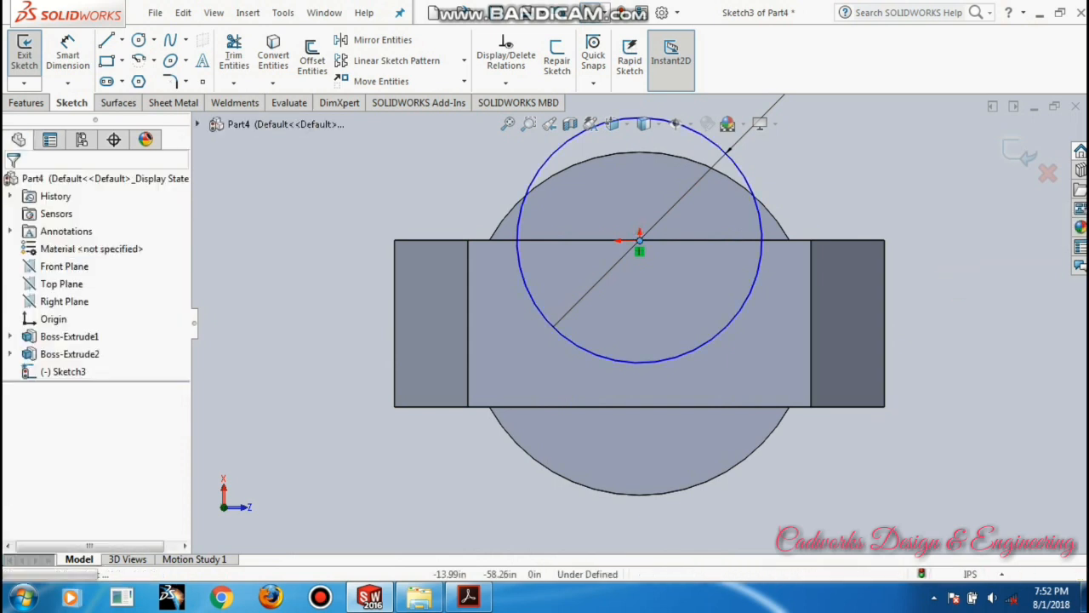
key("ctrl+z")
left_click(932, 304)
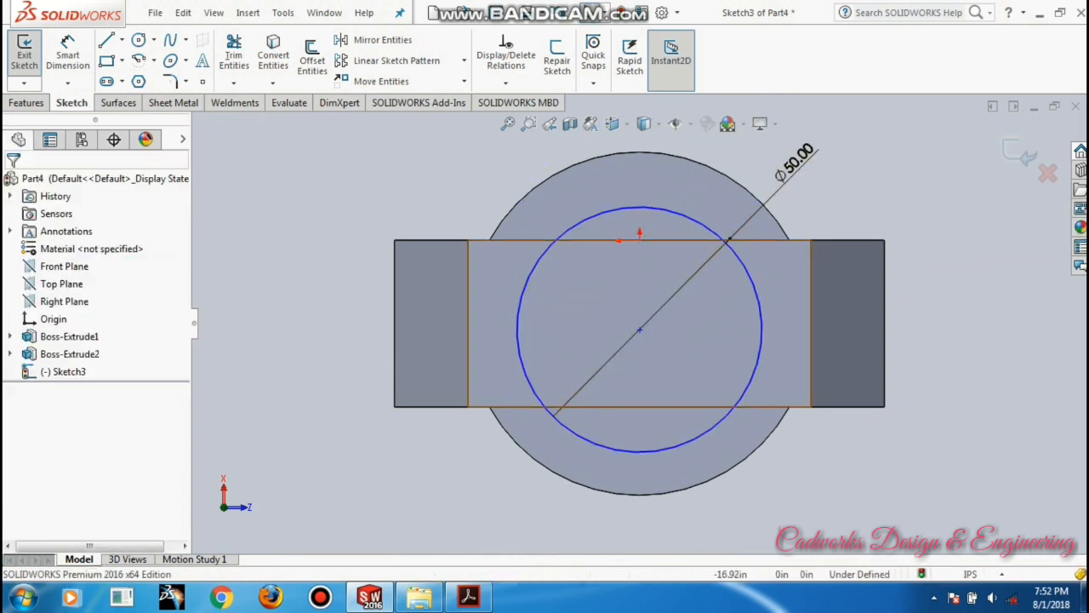
- Try only a Vertical relation between the circle's centre and the origin, and undo it
left_click(640, 330)
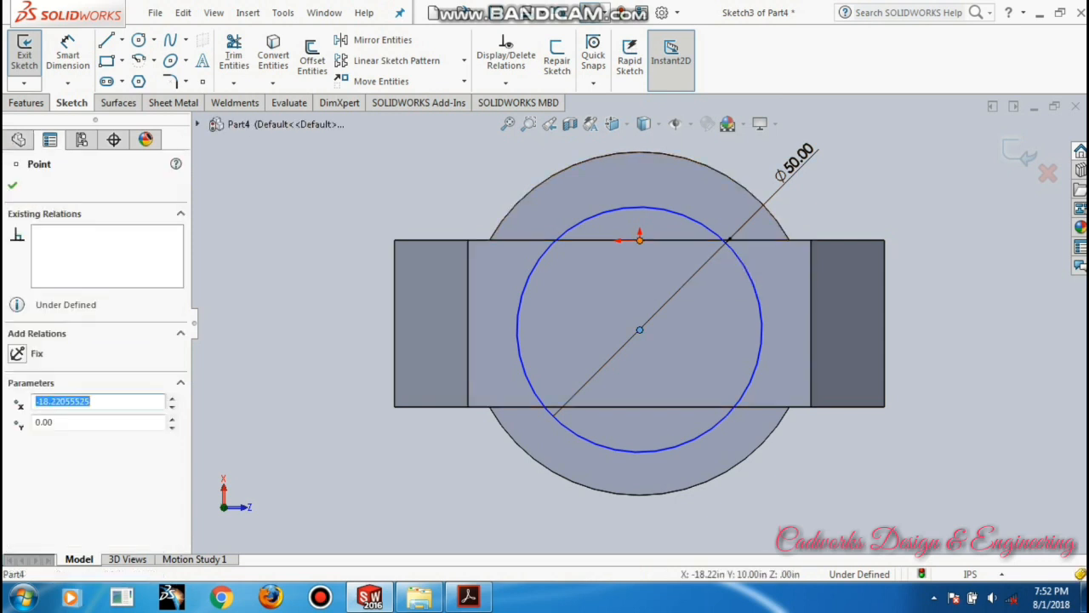
left_click(640, 240, "ctrl")
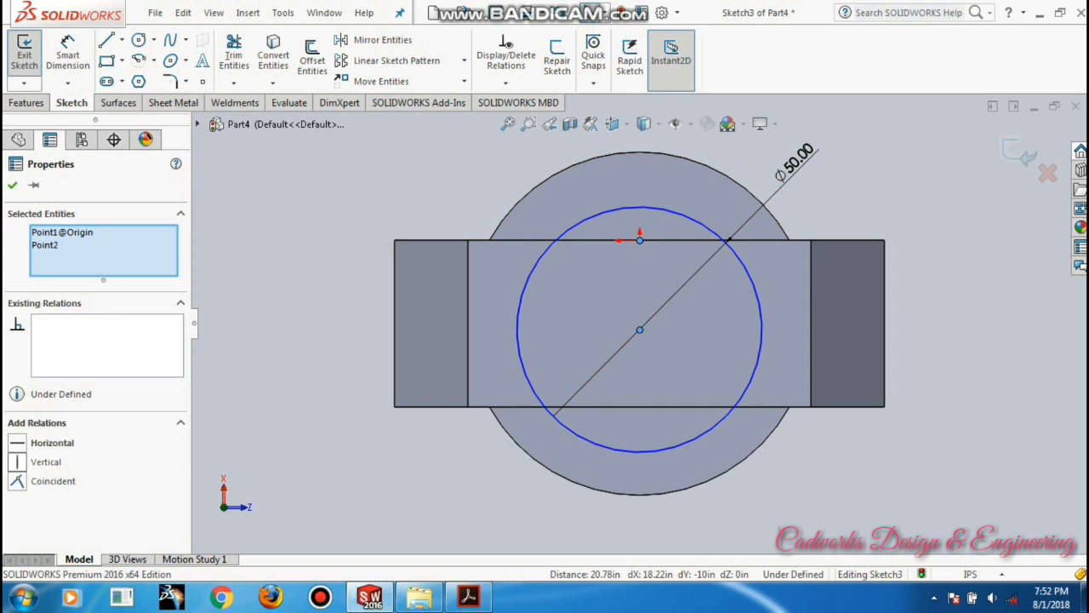
left_click(38, 461)
key("ctrl+z")
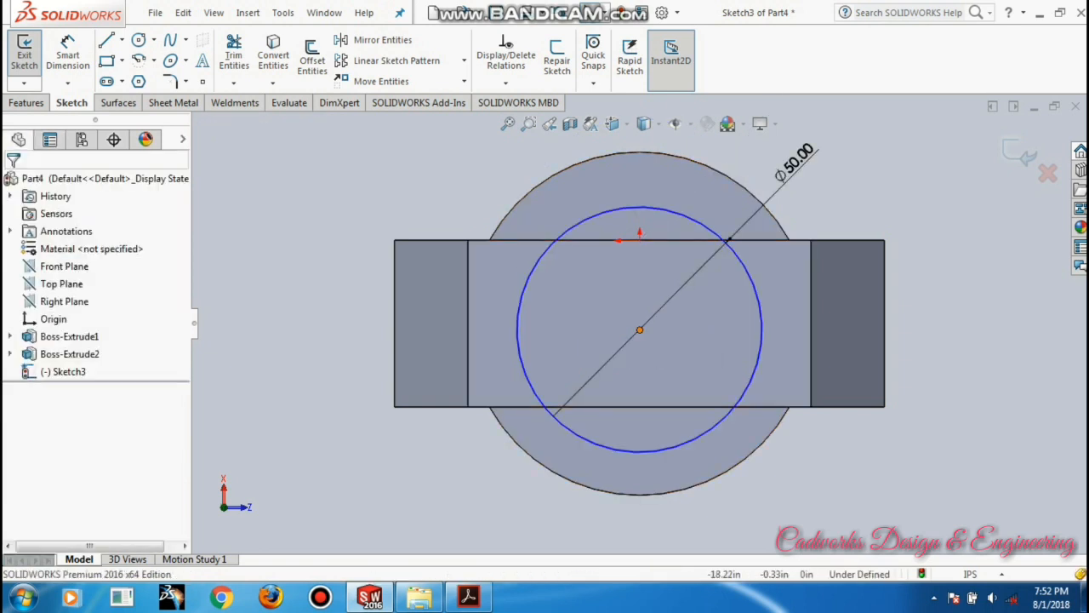
- Move the circle's centre along the block's depth and dimension its distance from the block's long edge through the origin at 17 in
left_click_drag(640, 329, 672, 340)
left_click(67, 52)
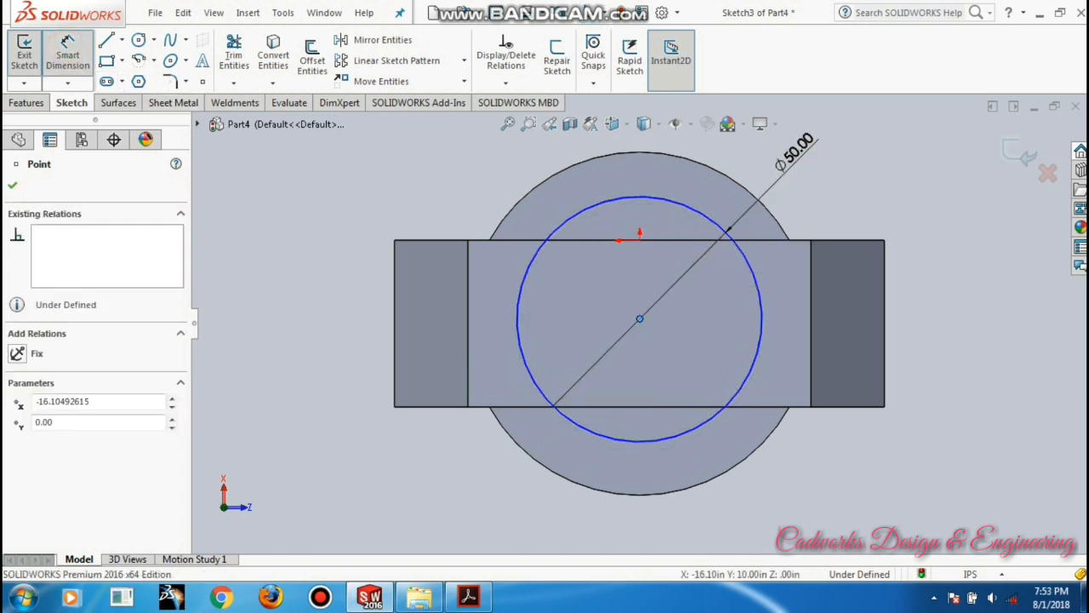
left_click(651, 240)
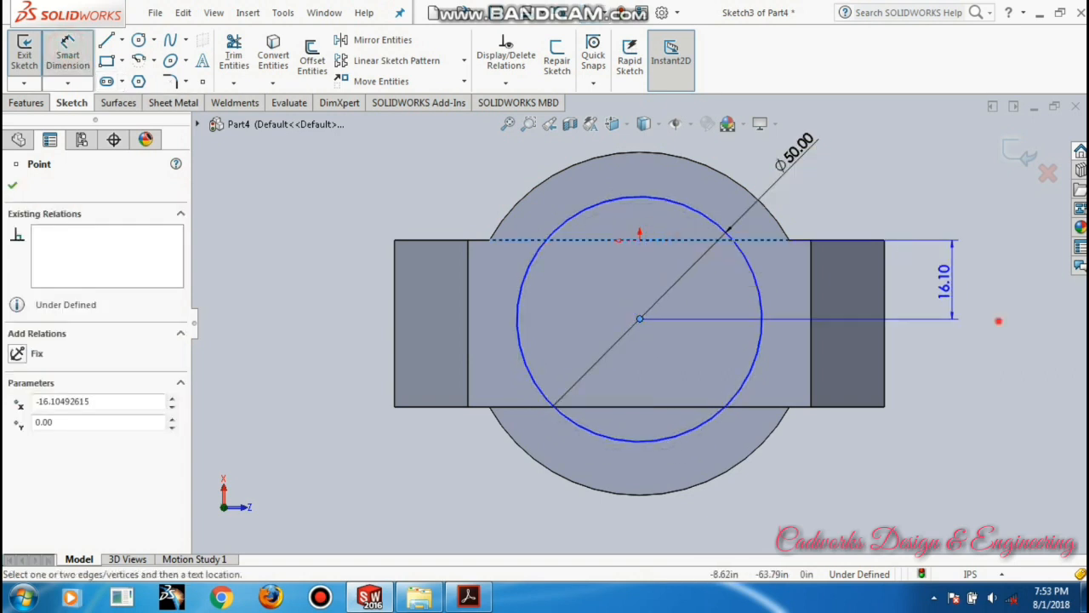
left_click(999, 321)
type("17")
key("Return")
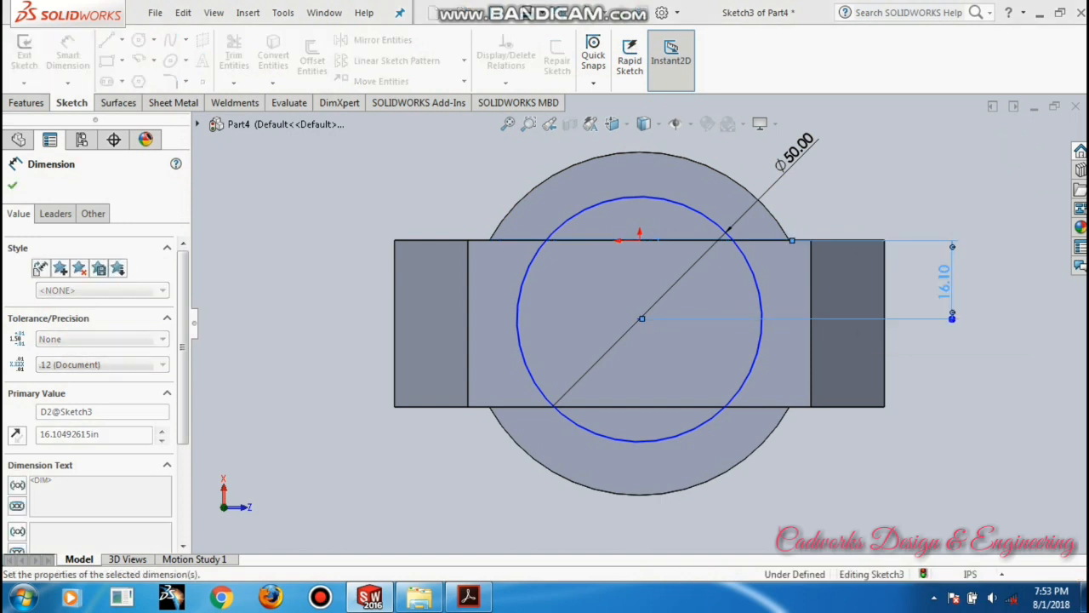
left_click(984, 393)
key("Escape")
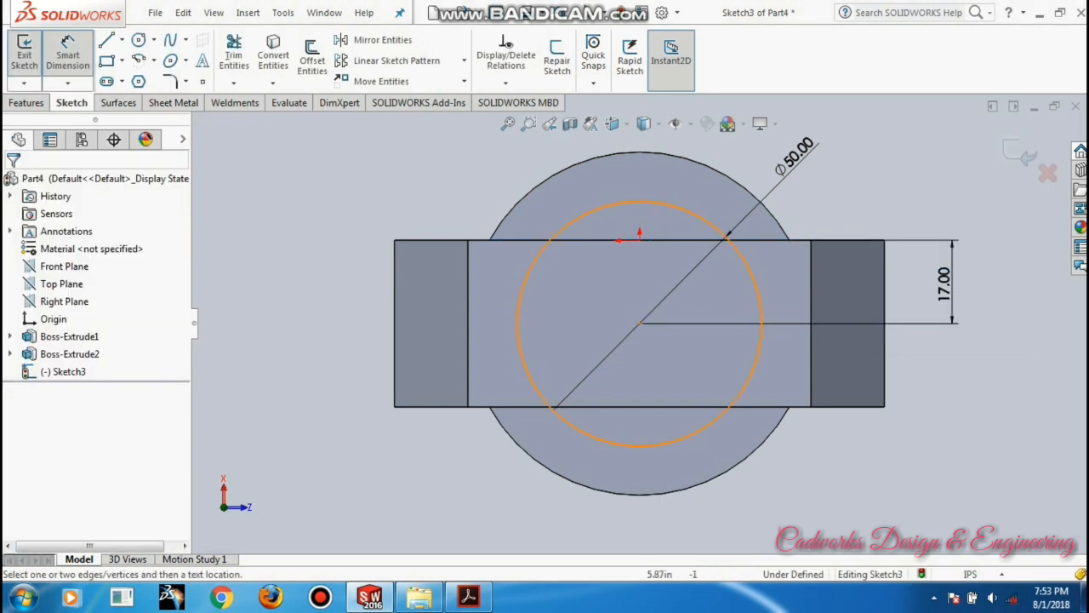
- Undo the 17 in distance dimension between the circle's centre and the block's edge
left_click(687, 208)
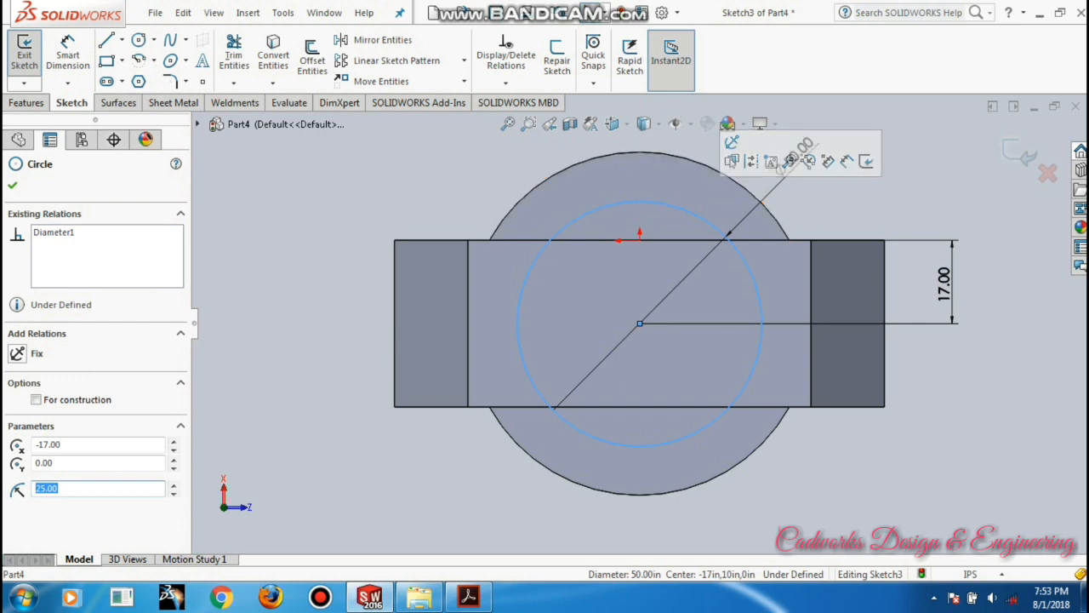
left_click(944, 282)
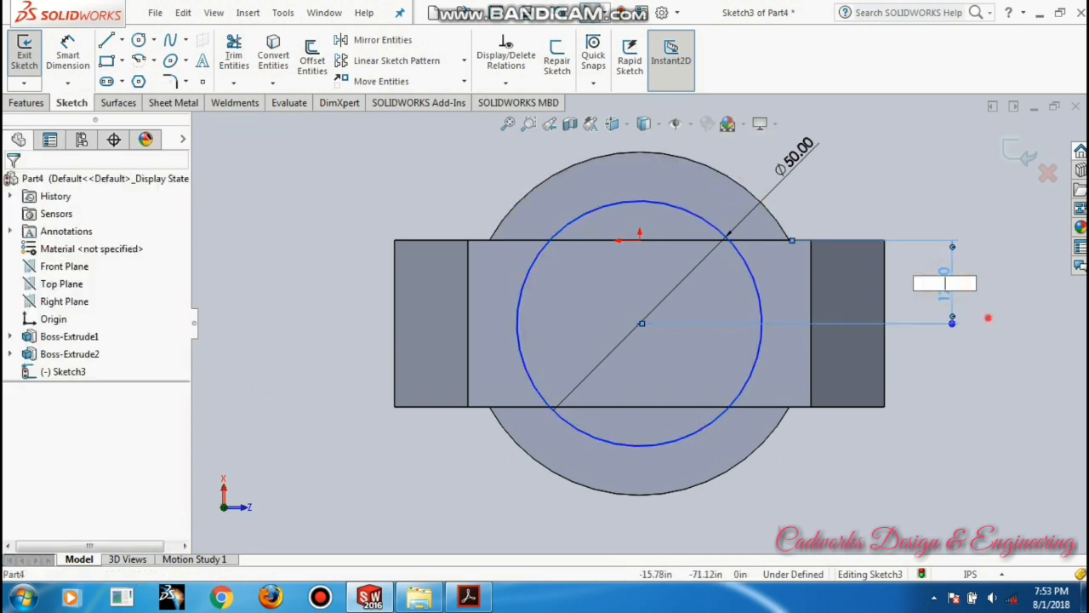
left_click(988, 317)
key("Return")
left_click(948, 280)
key("Delete")
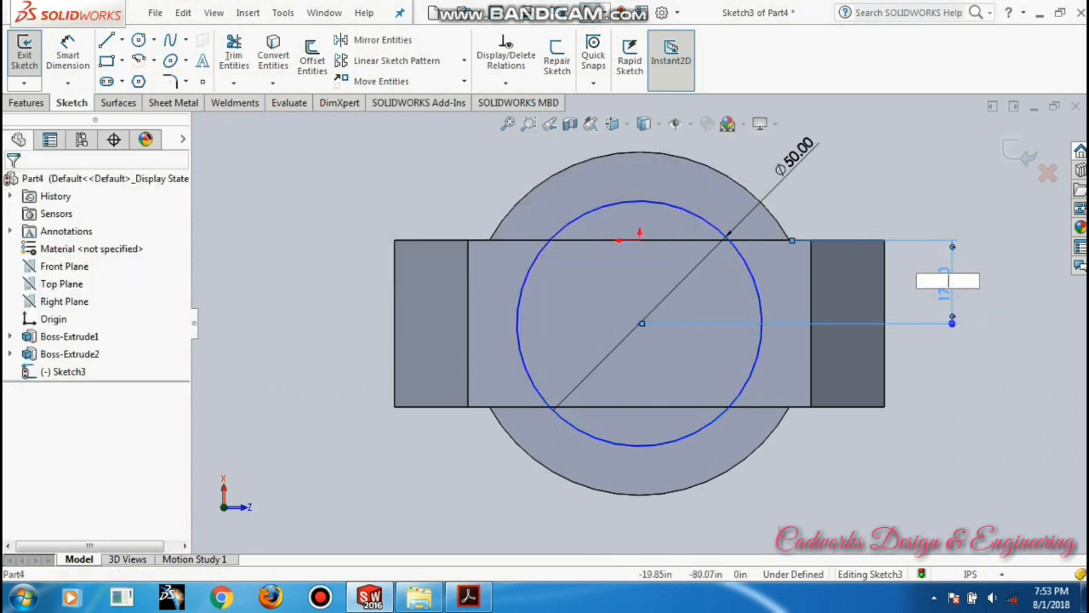
left_click(1032, 340)
left_click(954, 287)
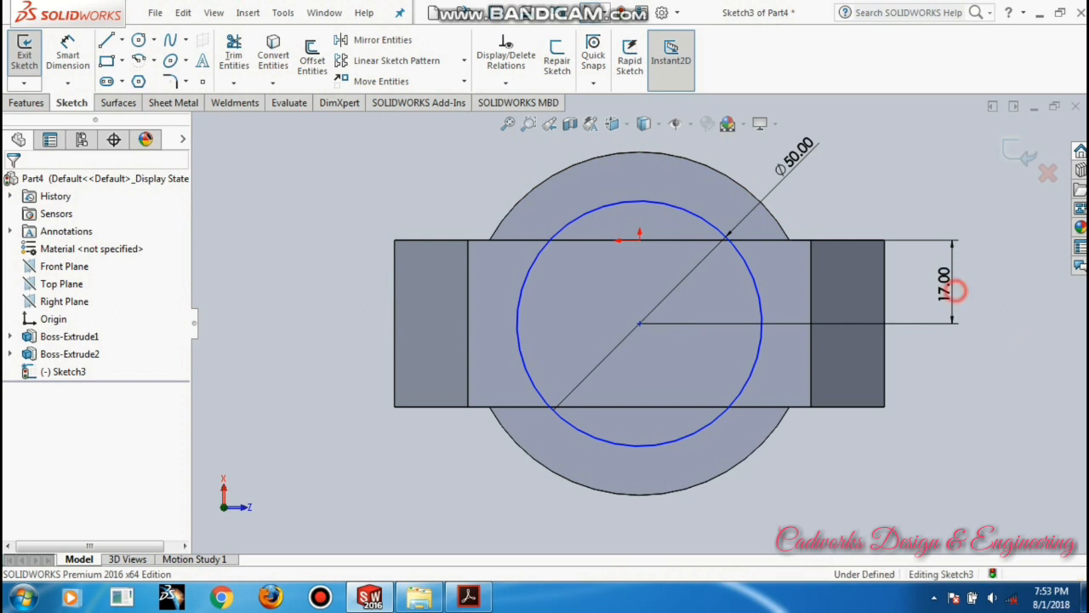
left_click(948, 316)
left_click(953, 306)
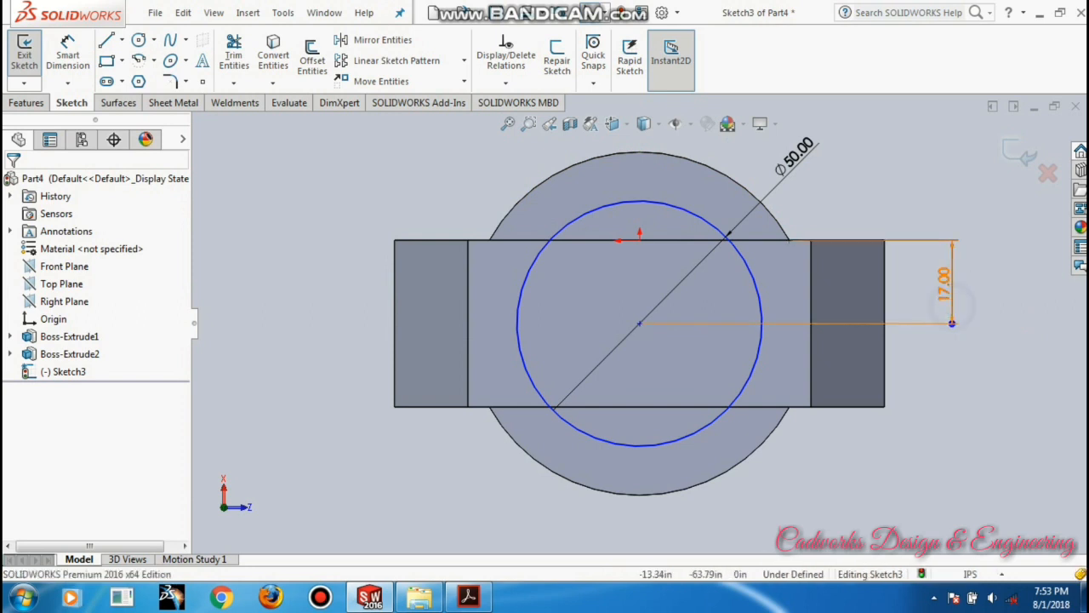
left_click(948, 294)
left_click(954, 304)
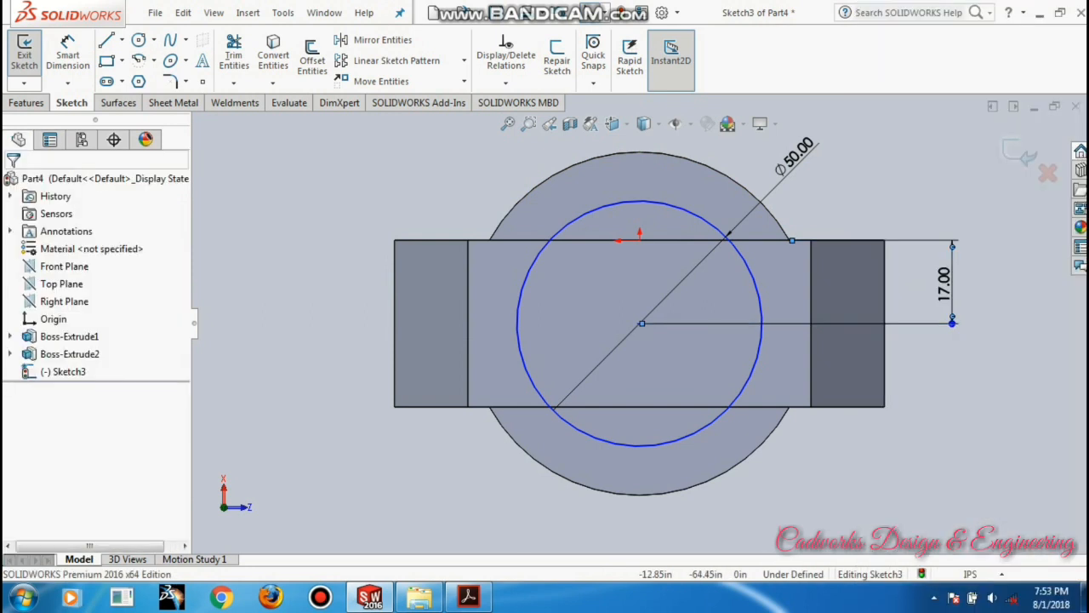
key("ctrl+z")
key("ctrl+z")
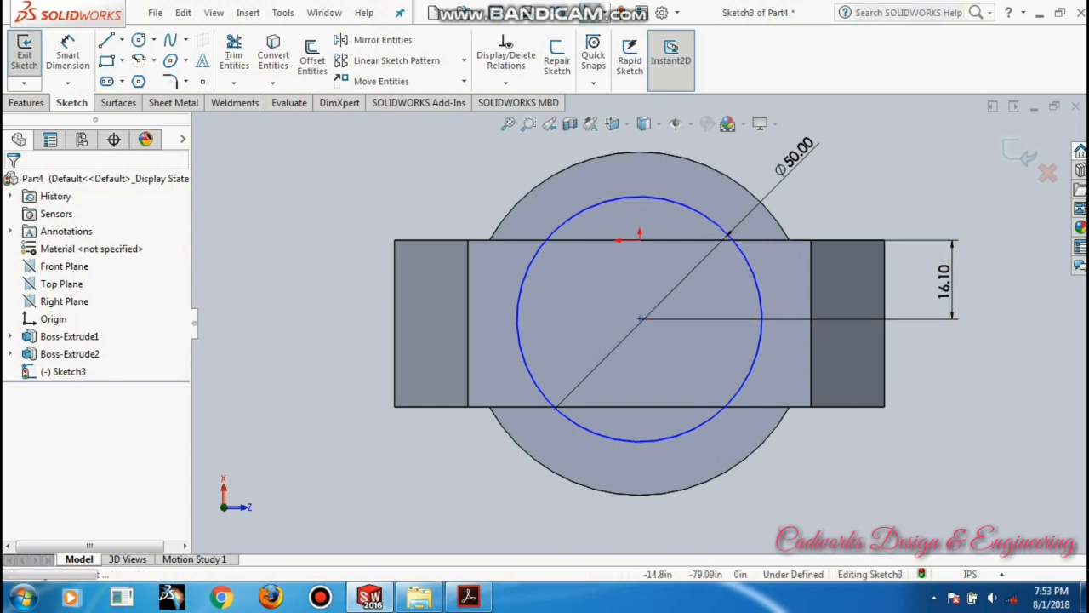
- Make the 50 in circle concentric with the round base's circular edge
left_click(690, 209)
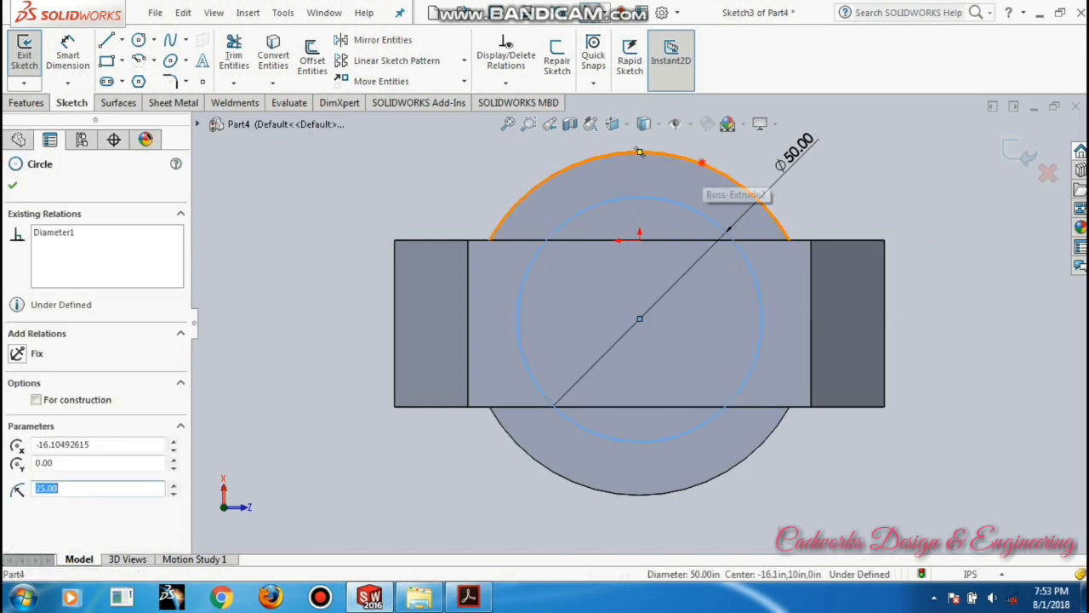
left_click(703, 163, "ctrl")
left_click(43, 481)
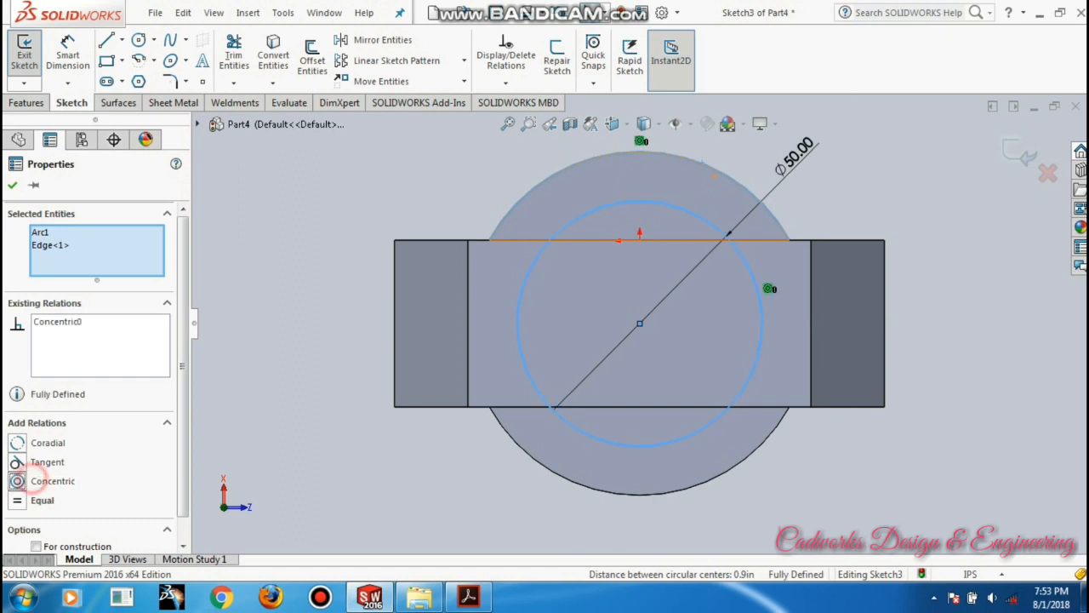
left_click(941, 257)
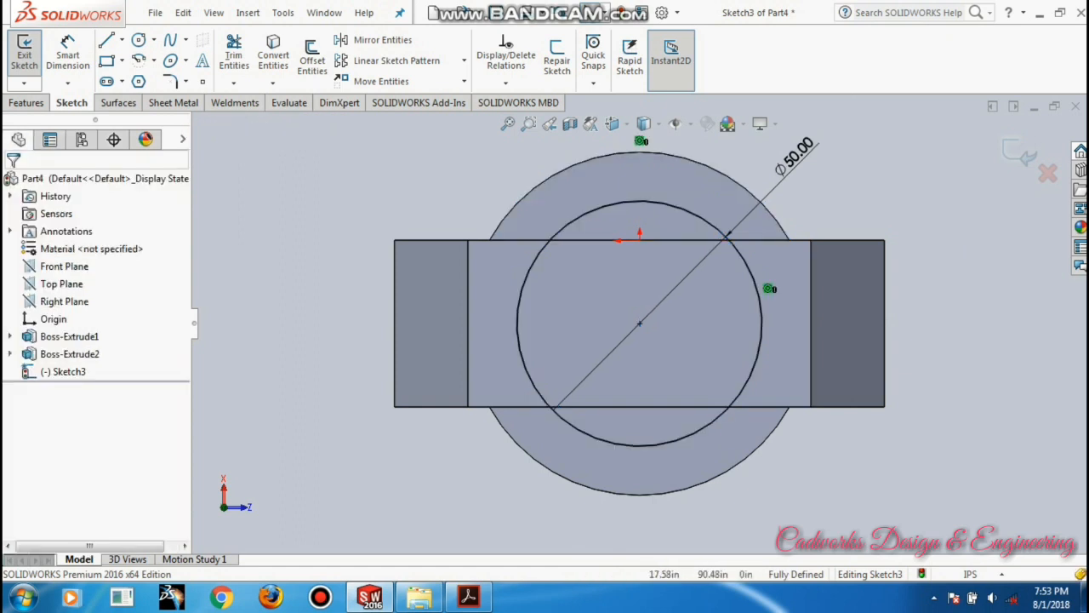
left_click(109, 58)
left_click(497, 272)
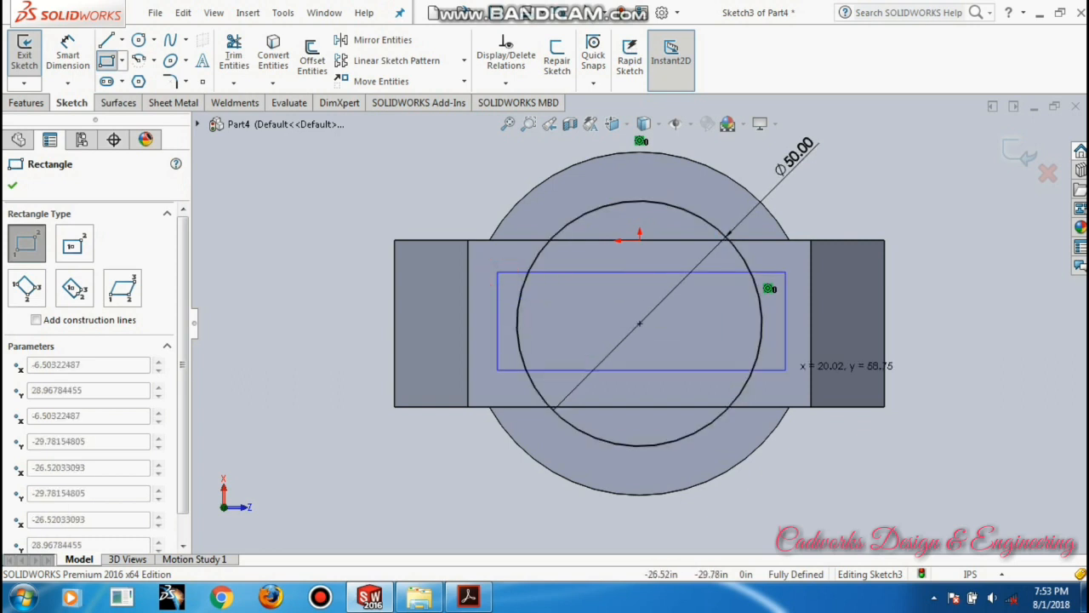
left_click(784, 368)
key("Escape")
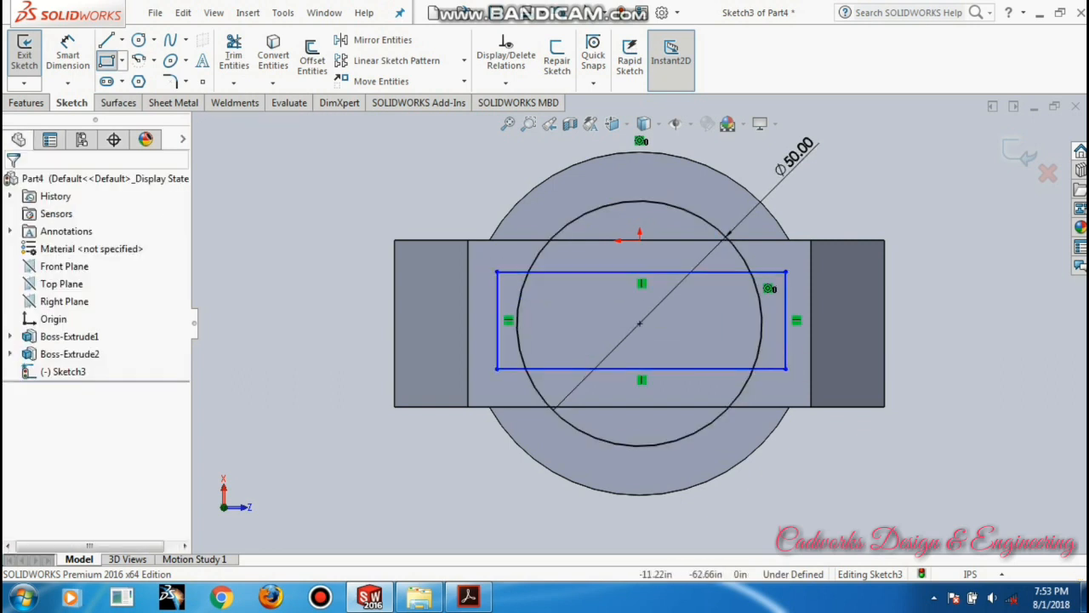
left_click(966, 300)
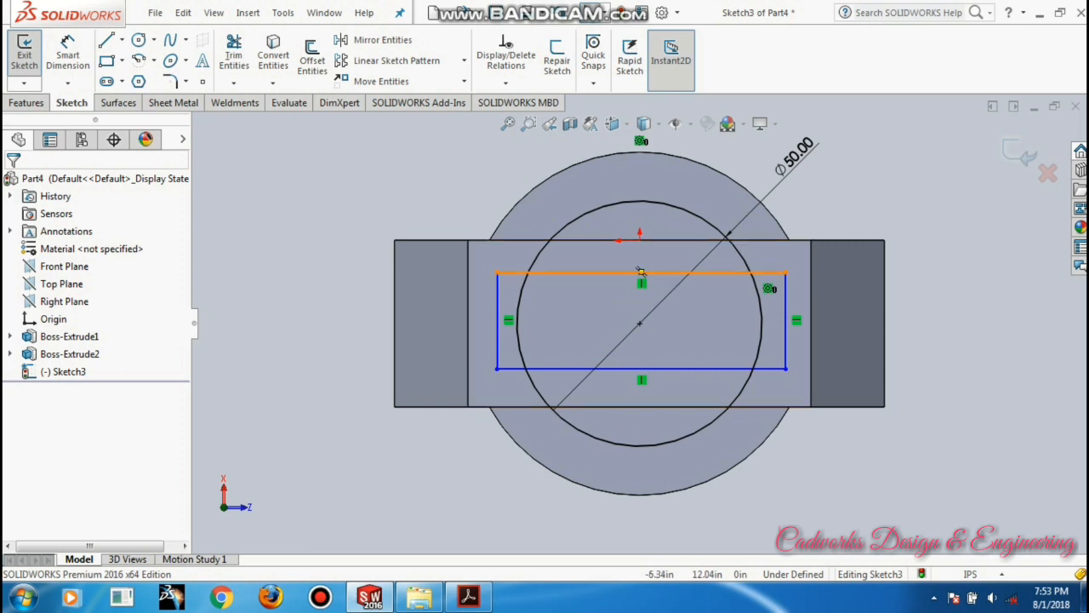
left_click(580, 272)
key("Escape")
left_click_drag(494, 264, 800, 371)
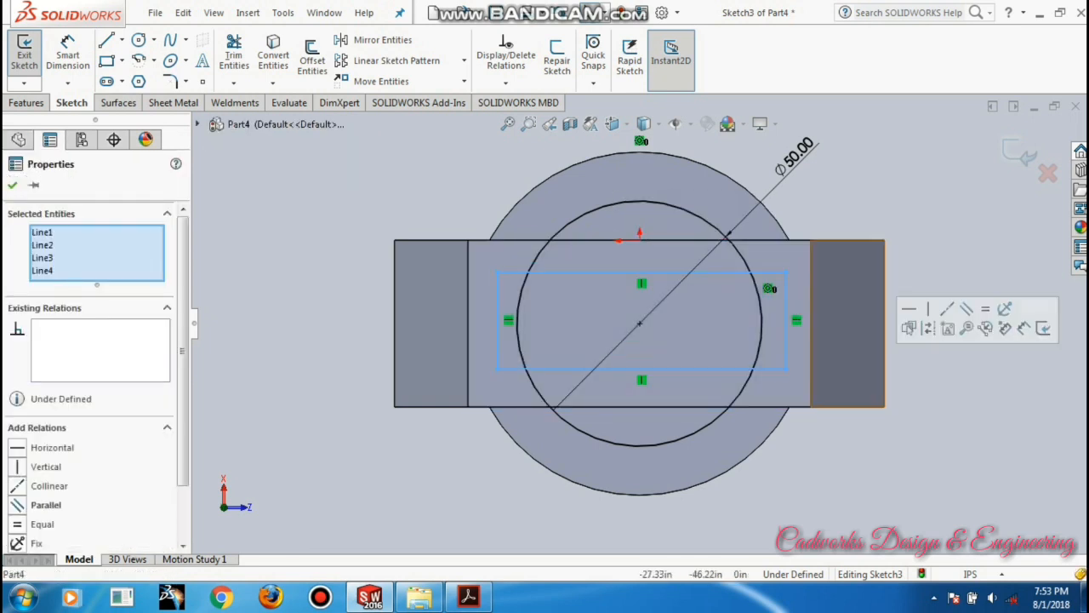
key("Delete")
left_click(978, 405)
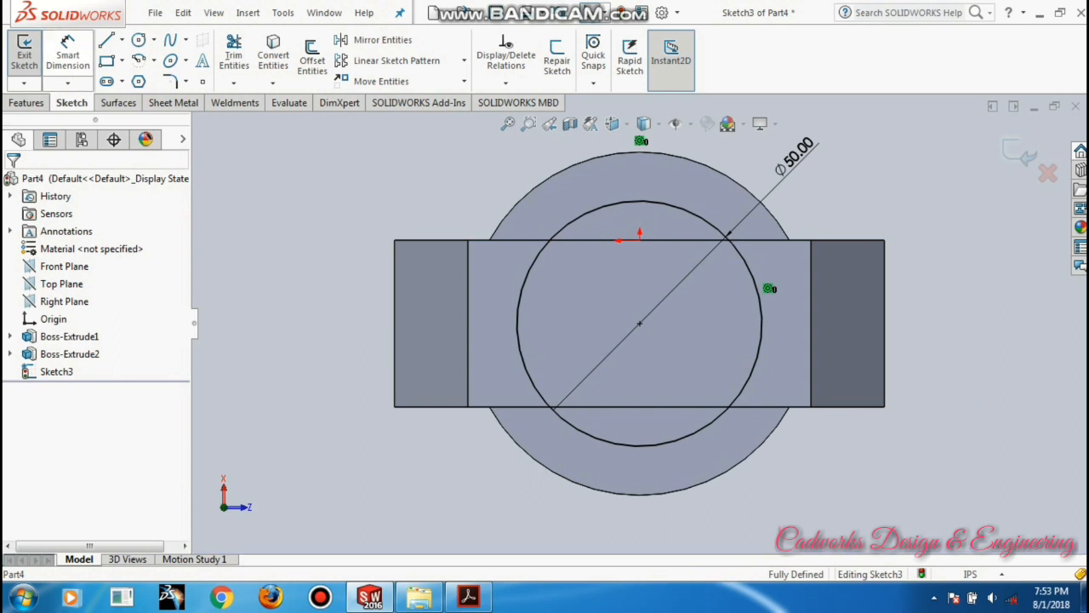
- Finish the circle sketch and extrude it as a blind boss 80 in high, merged with the body
left_click(1018, 156)
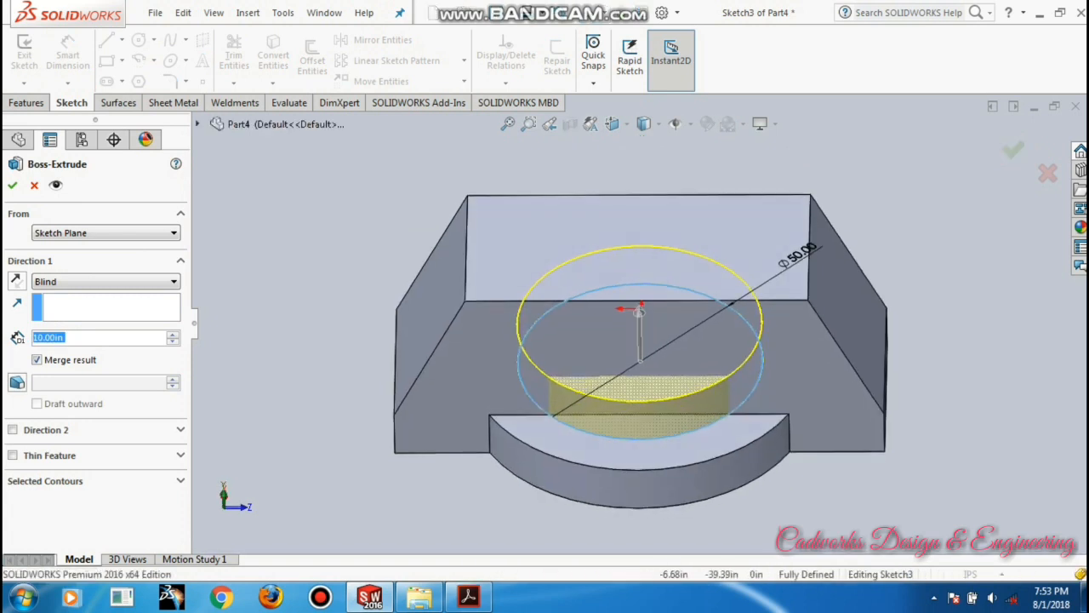
double_click(73, 337)
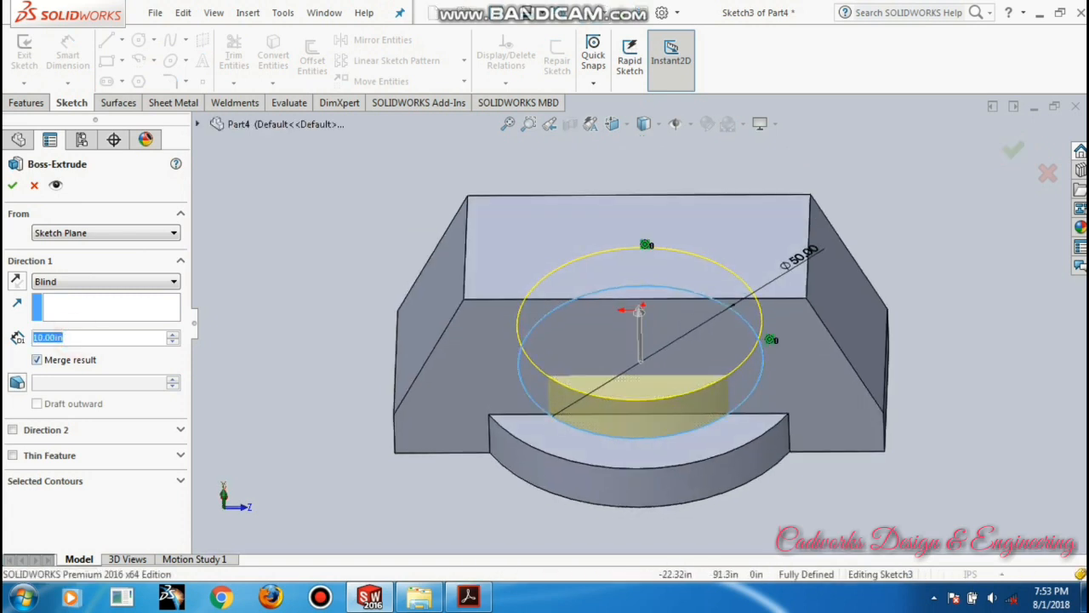
type("80")
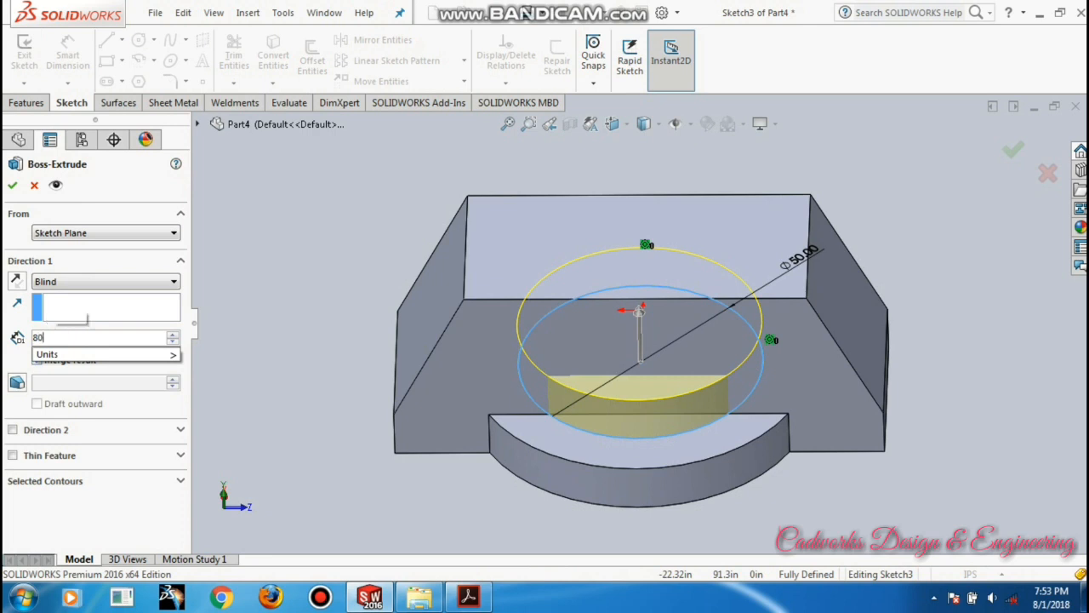
key("Return")
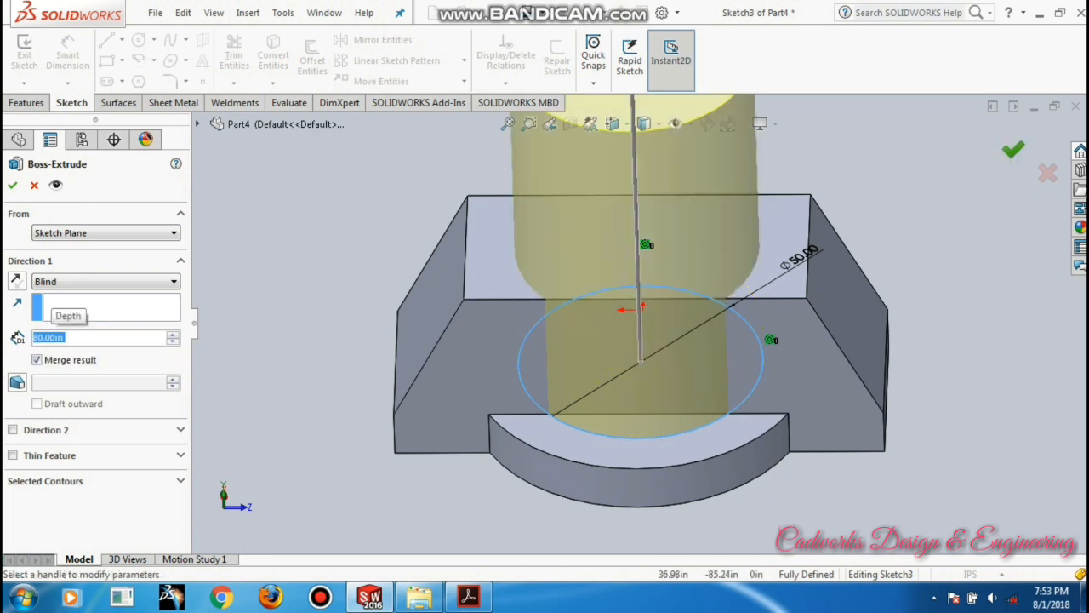
key("Return")
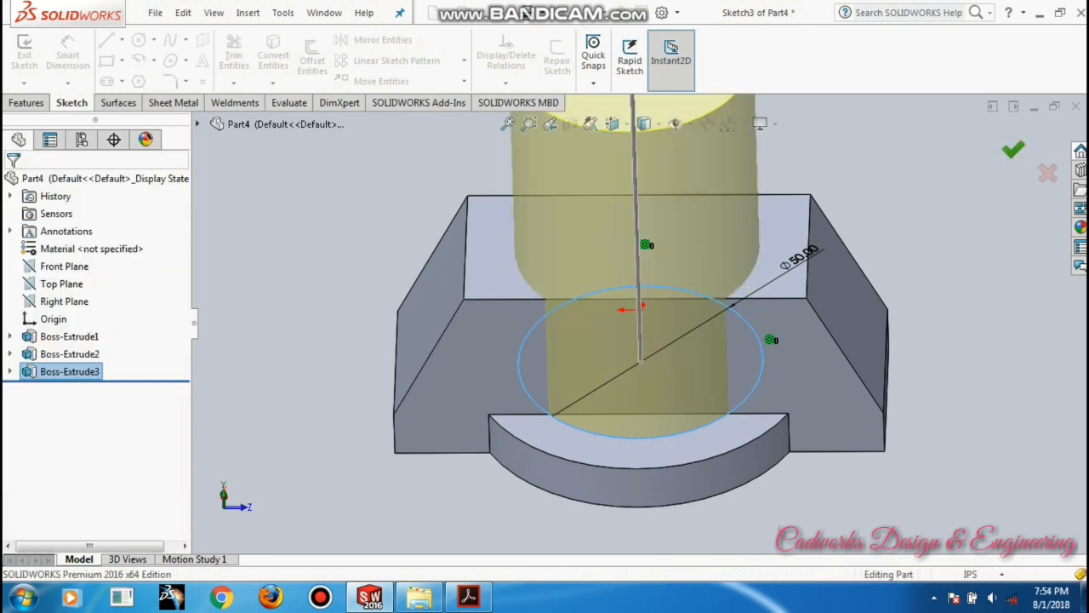
left_click(1018, 336)
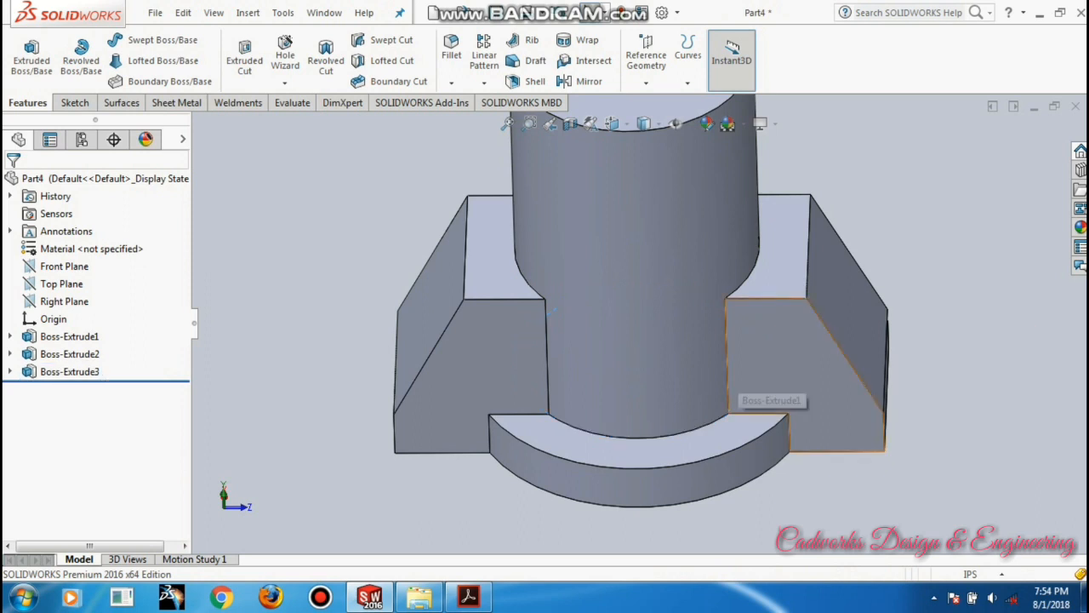
- Set the column's extrusion height to 70 in directly on the model
scroll(736, 377, "up", 3)
middle_click_drag(737, 376, 782, 345)
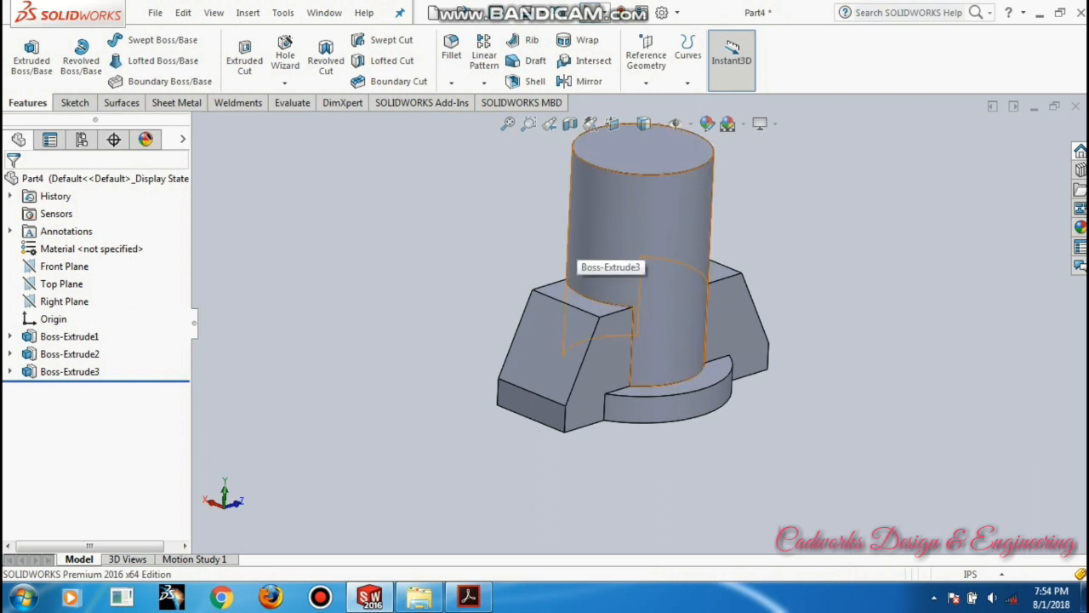
left_click(677, 207)
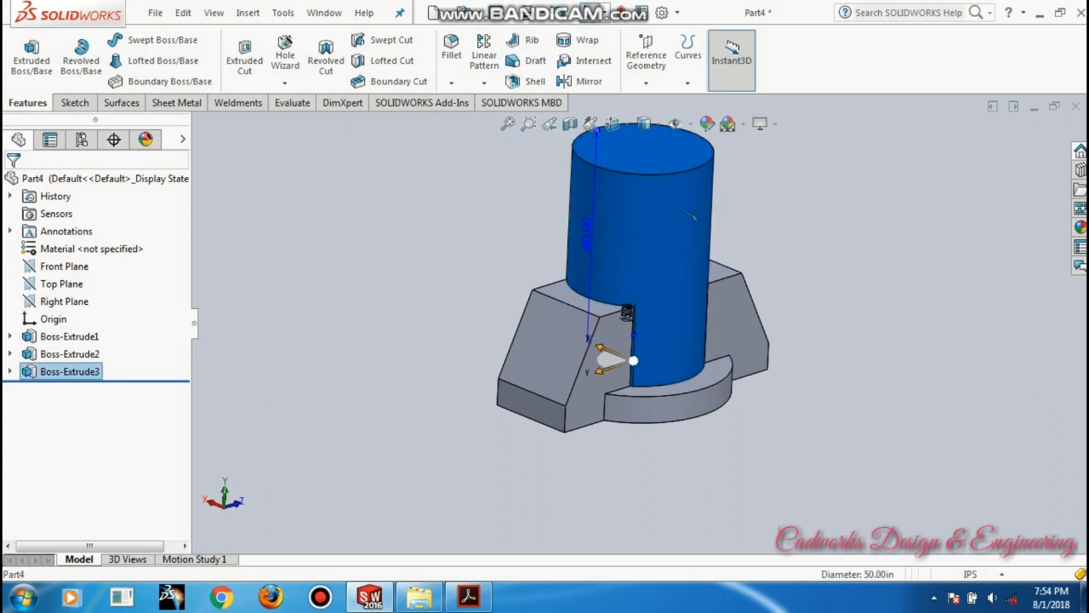
middle_click_drag(690, 214, 674, 237)
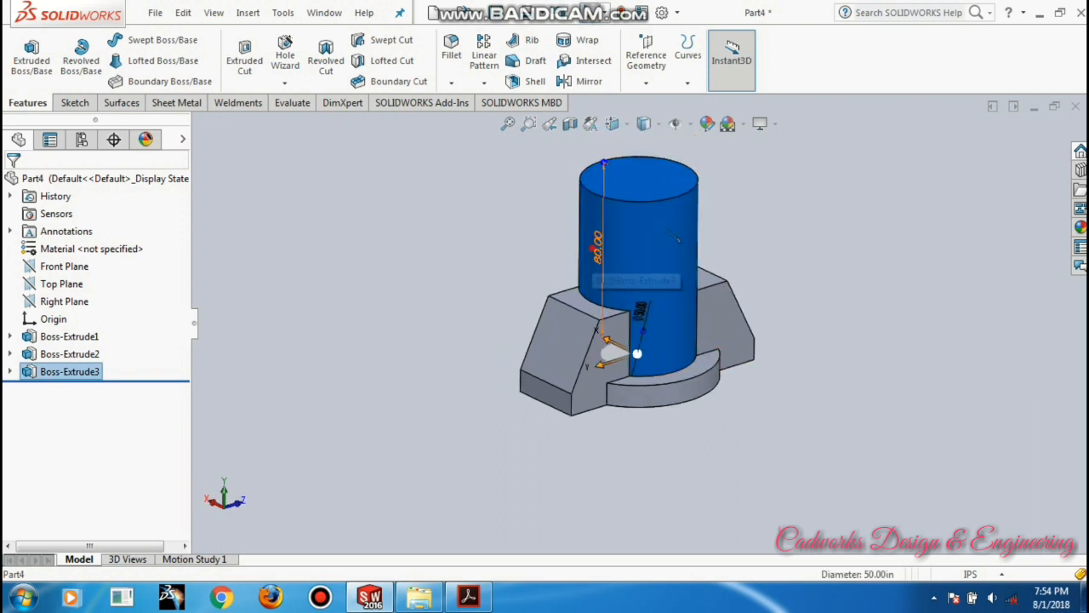
left_click(598, 250)
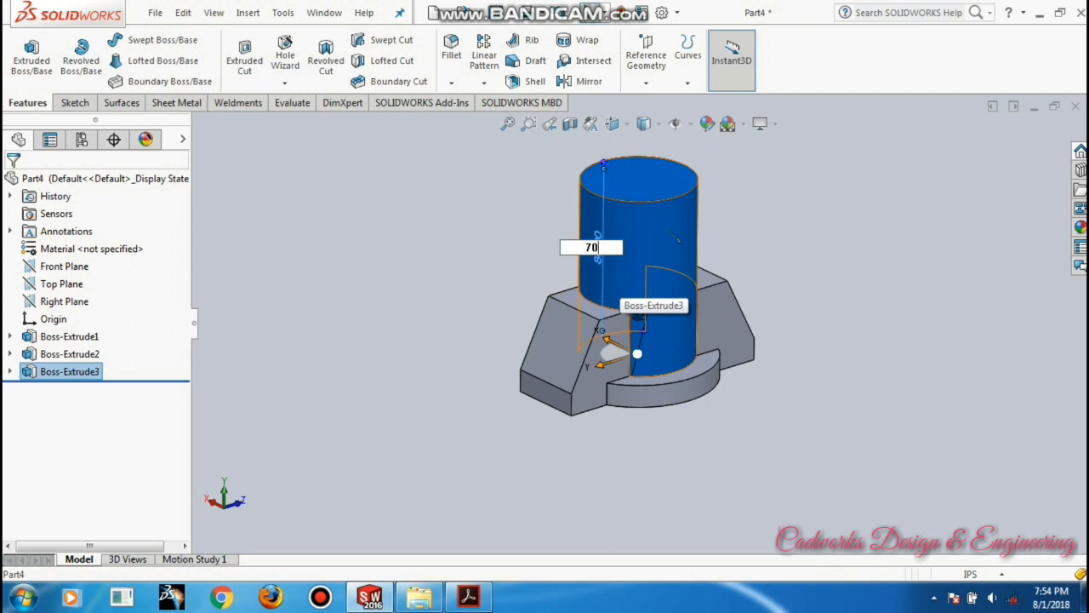
type("70")
key("Return")
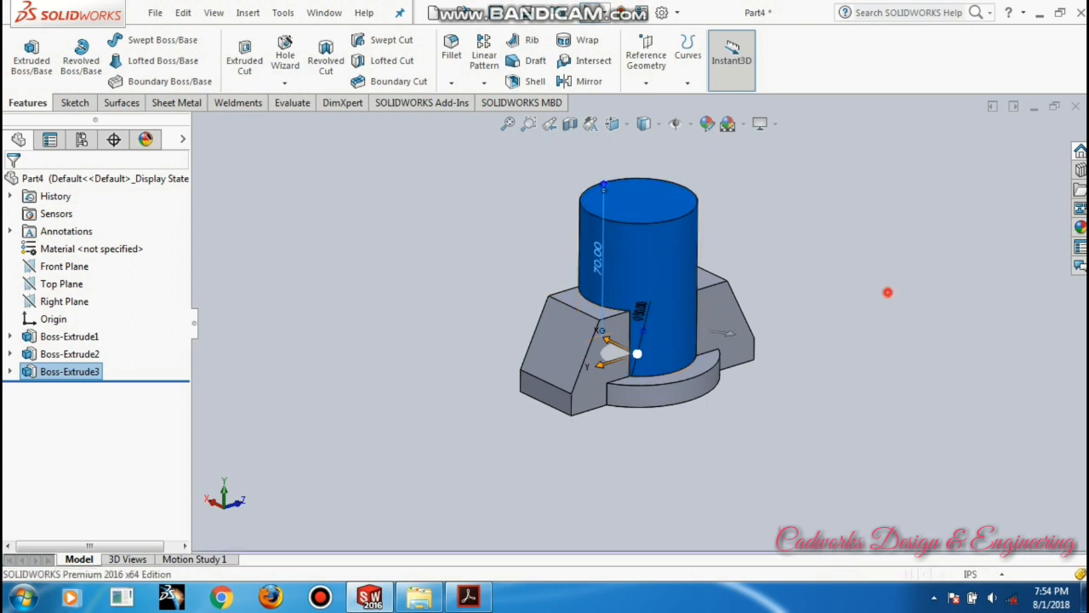
left_click(887, 292)
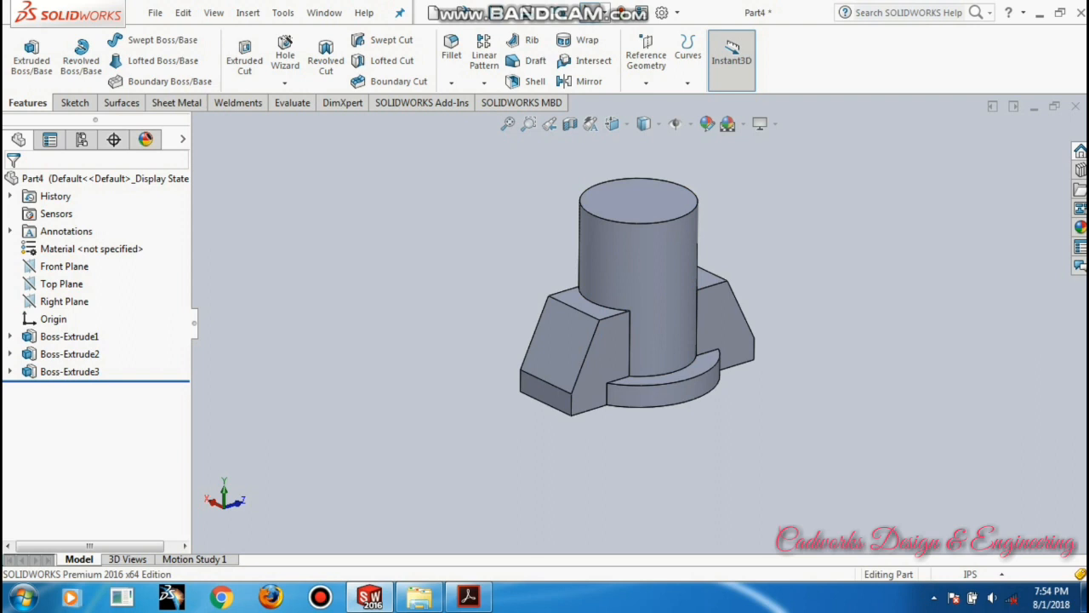
- Start an Extruded Cut with its sketch on the column's top face, viewed from directly above
scroll(705, 191, "down", 2)
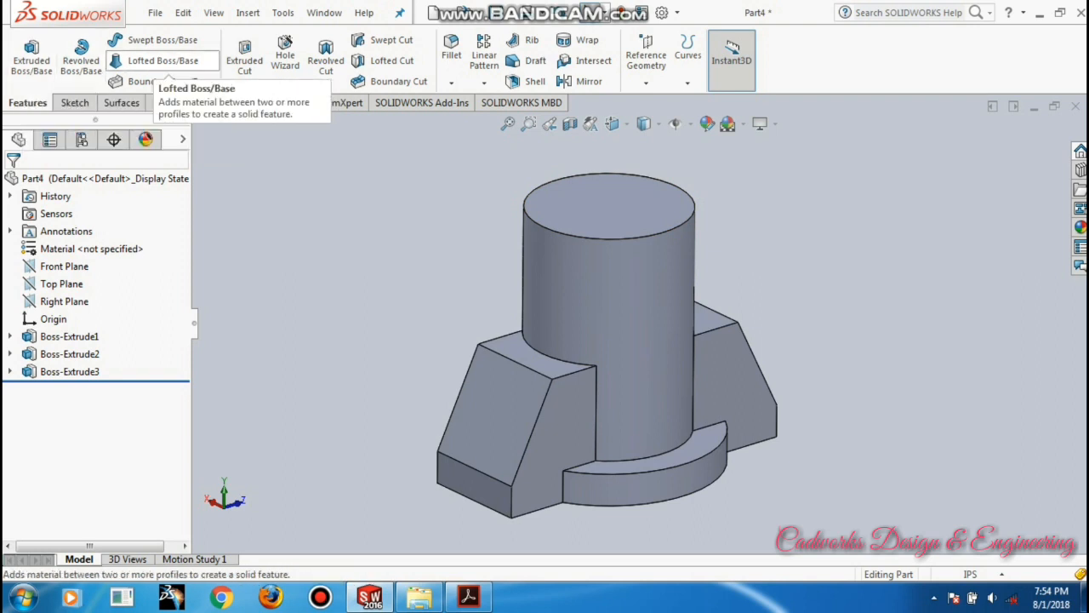
left_click(245, 59)
left_click(607, 211)
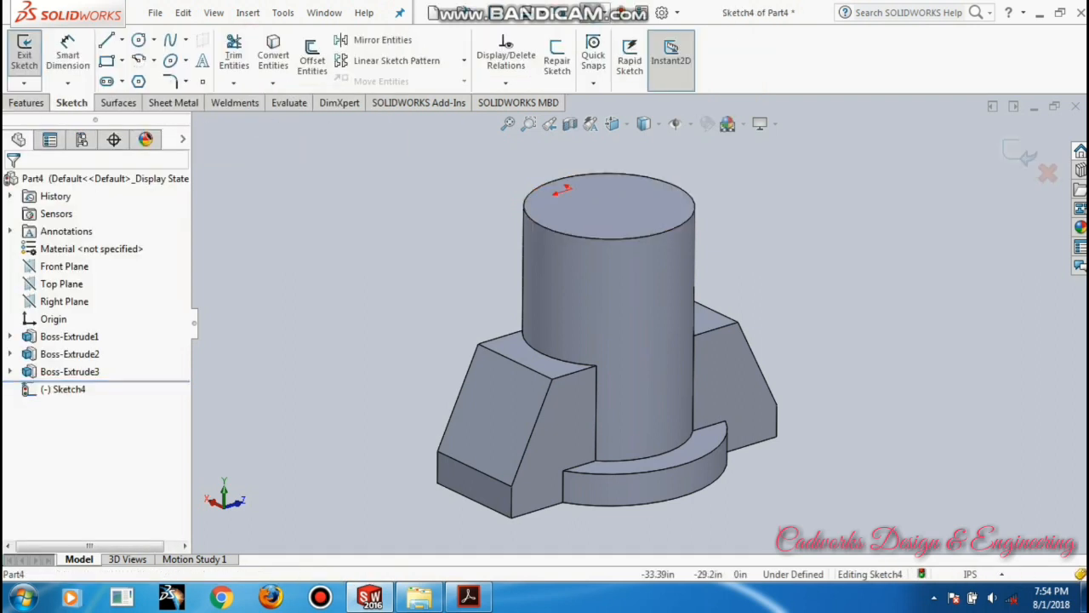
left_click(611, 123)
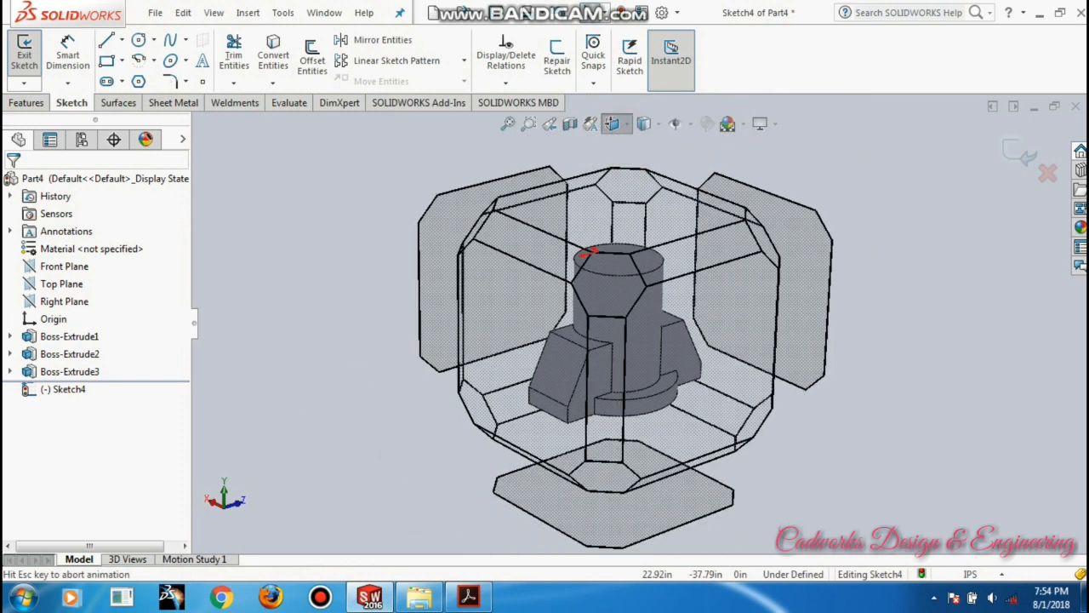
left_click(583, 231)
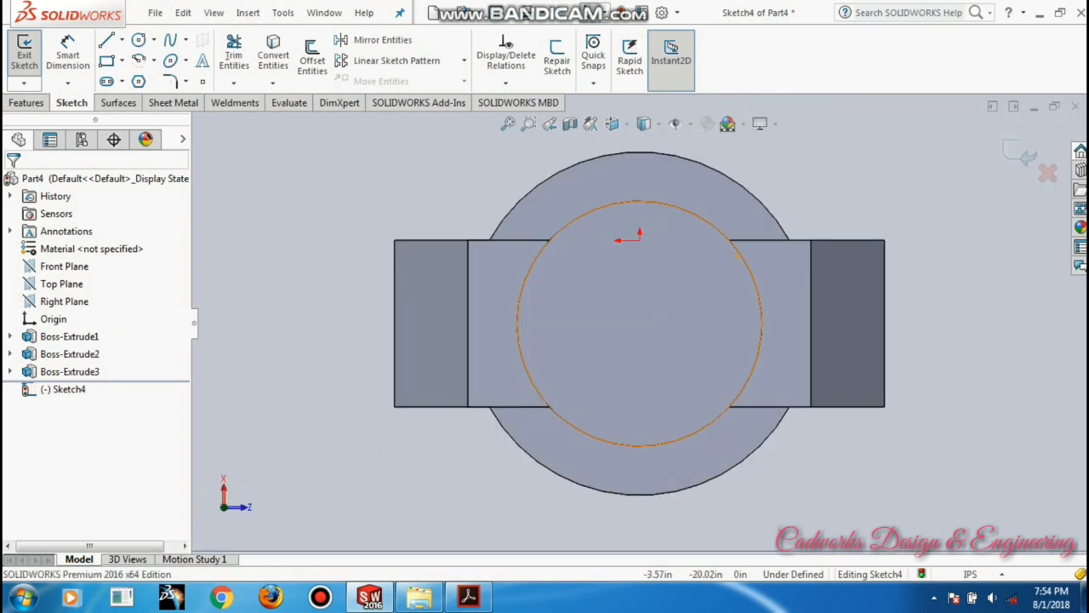
left_click(107, 60)
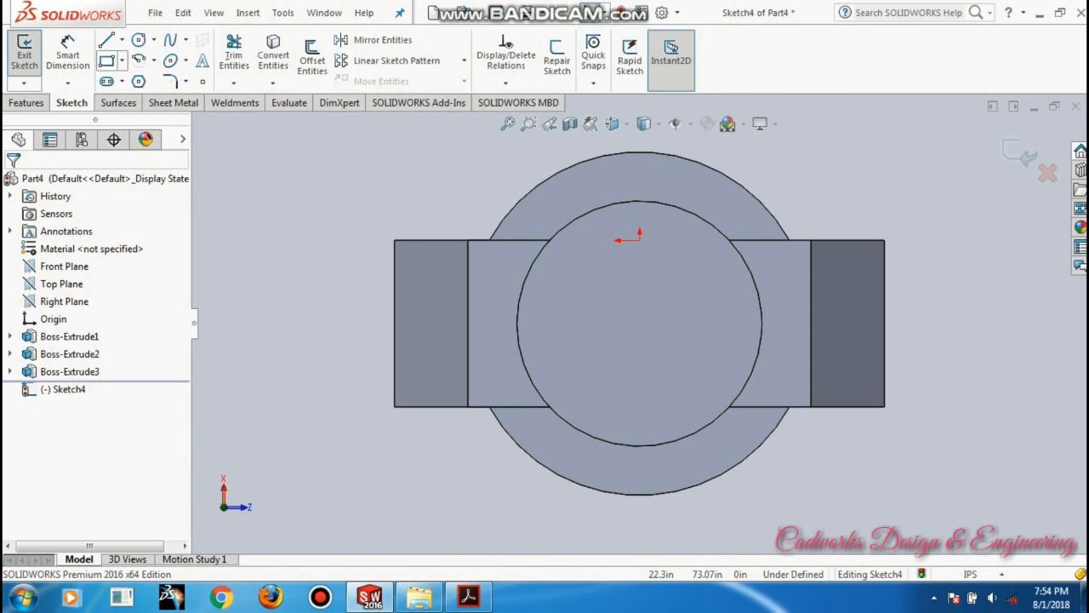
left_click(106, 40)
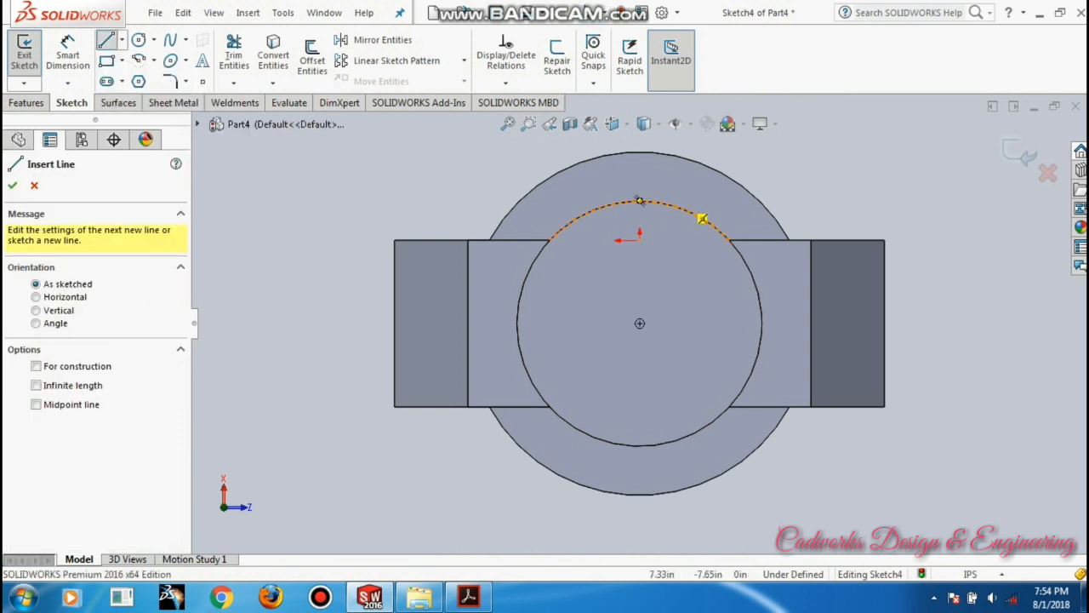
left_click(670, 197)
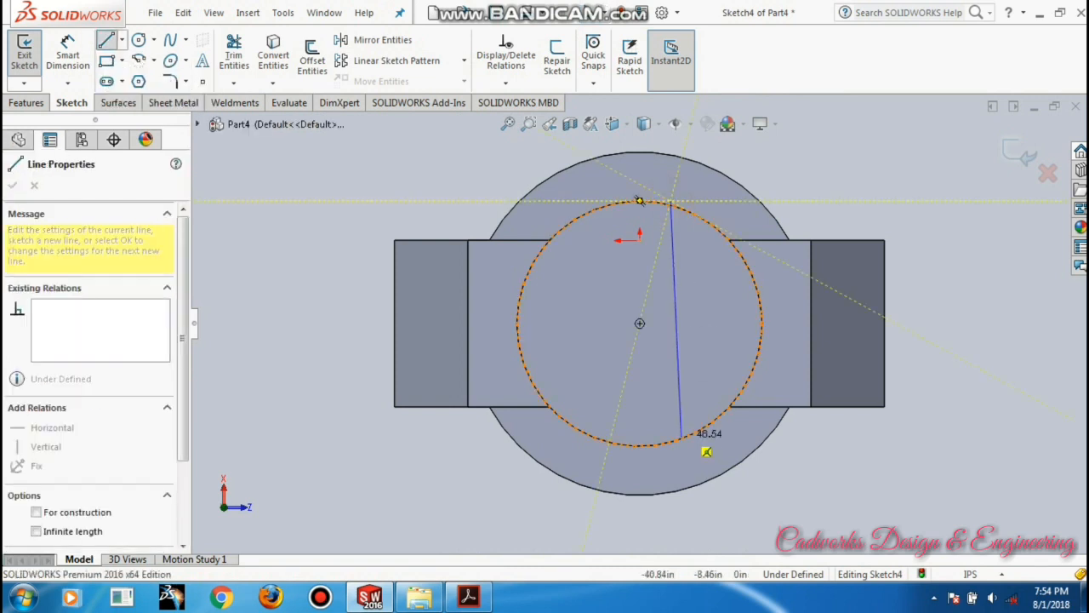
key("Escape")
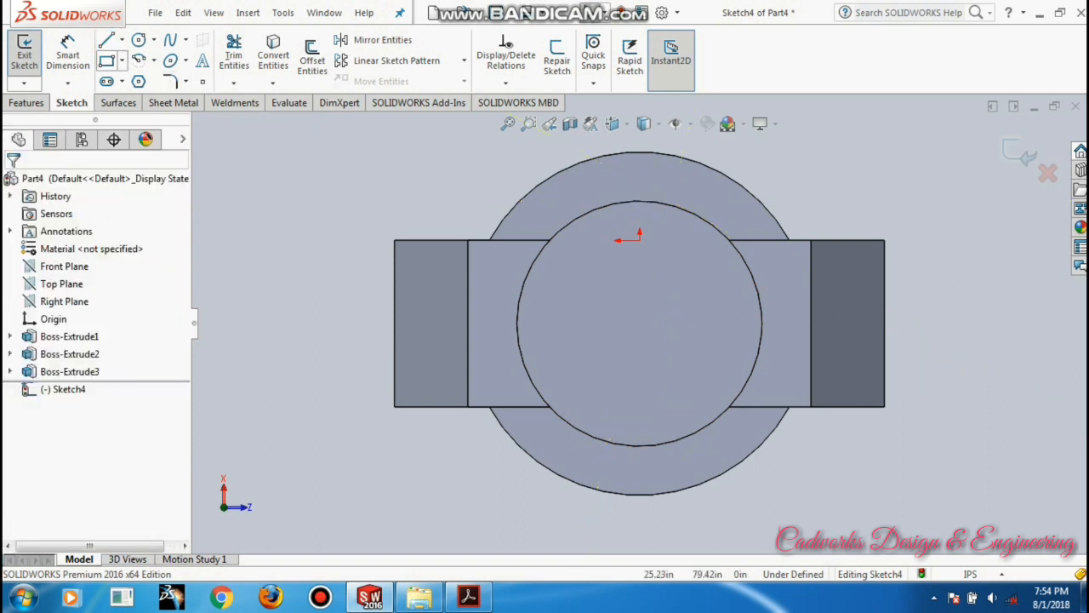
- Sketch a corner rectangle about 16 in wide across the column's top face, extending past the circular edge at both ends
left_click(106, 61)
left_click(600, 188)
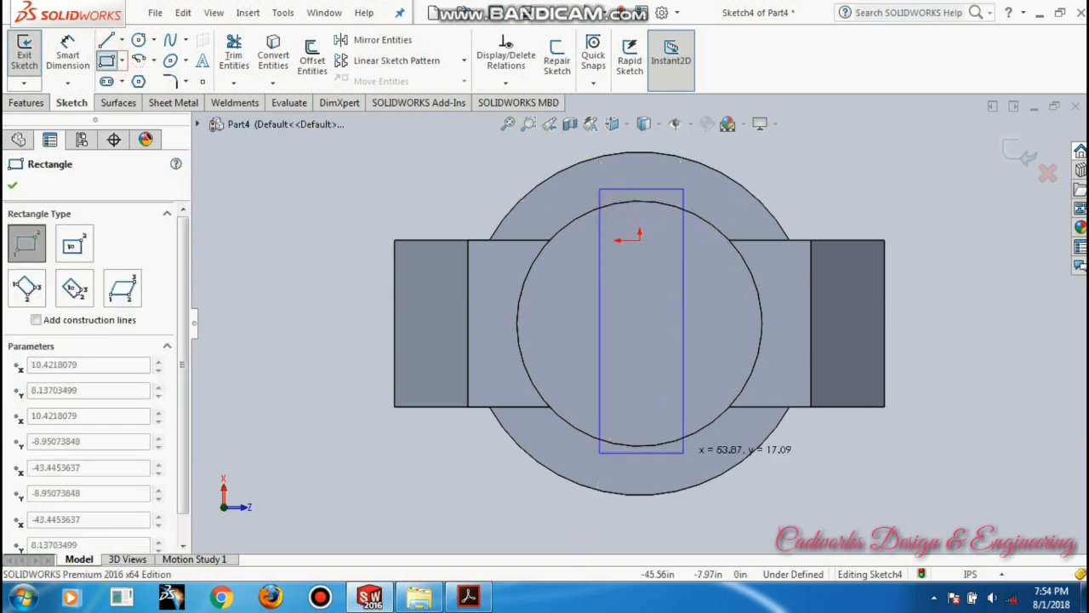
left_click(678, 467)
key("Escape")
- Dimension the rectangle's short side at 22 in
left_click(67, 53)
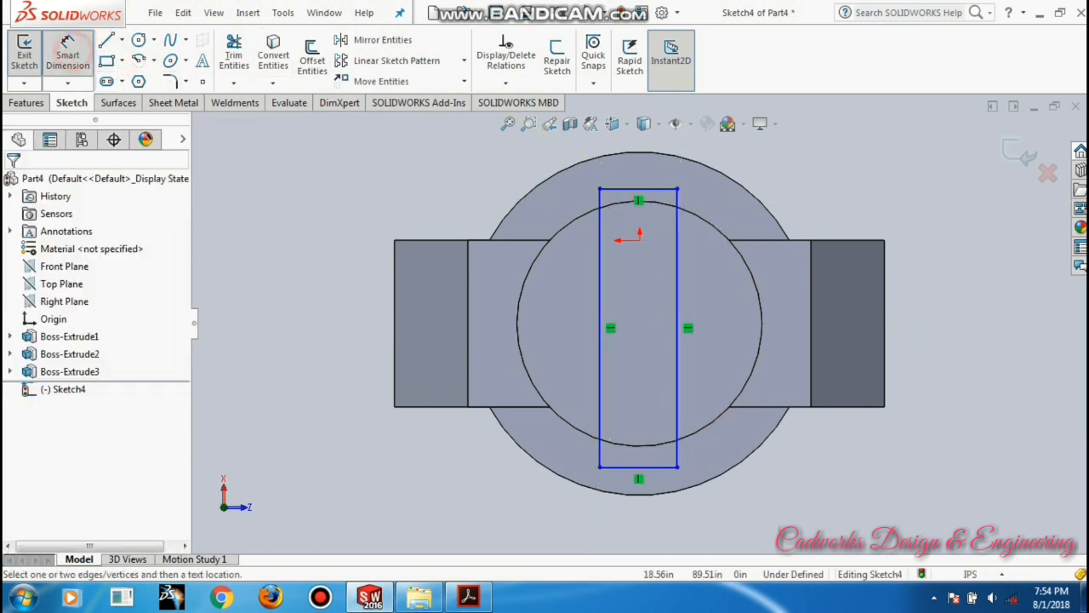
left_click(637, 188)
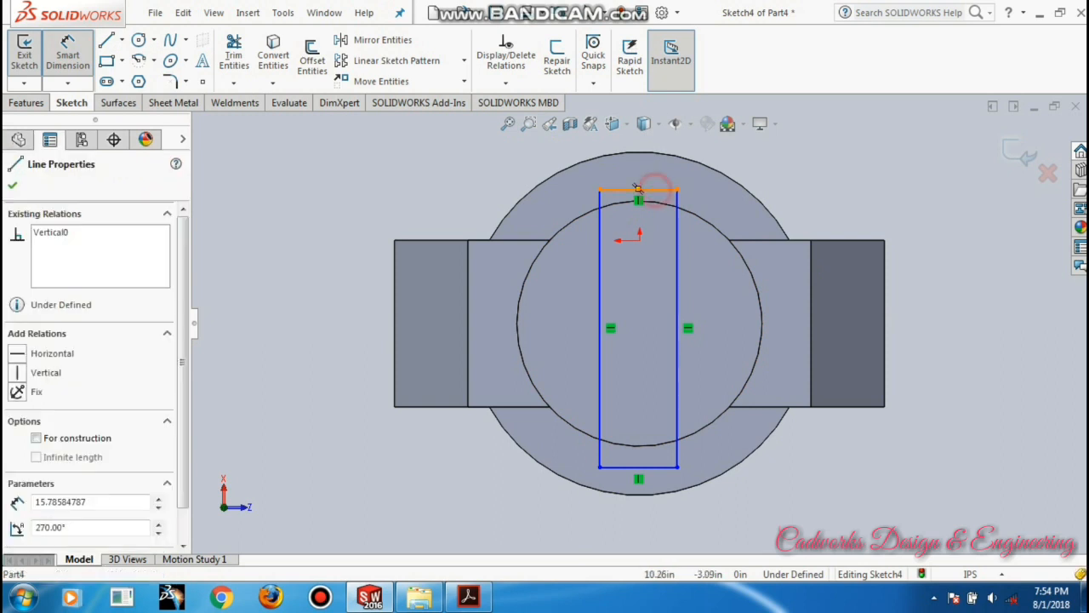
left_click(640, 138)
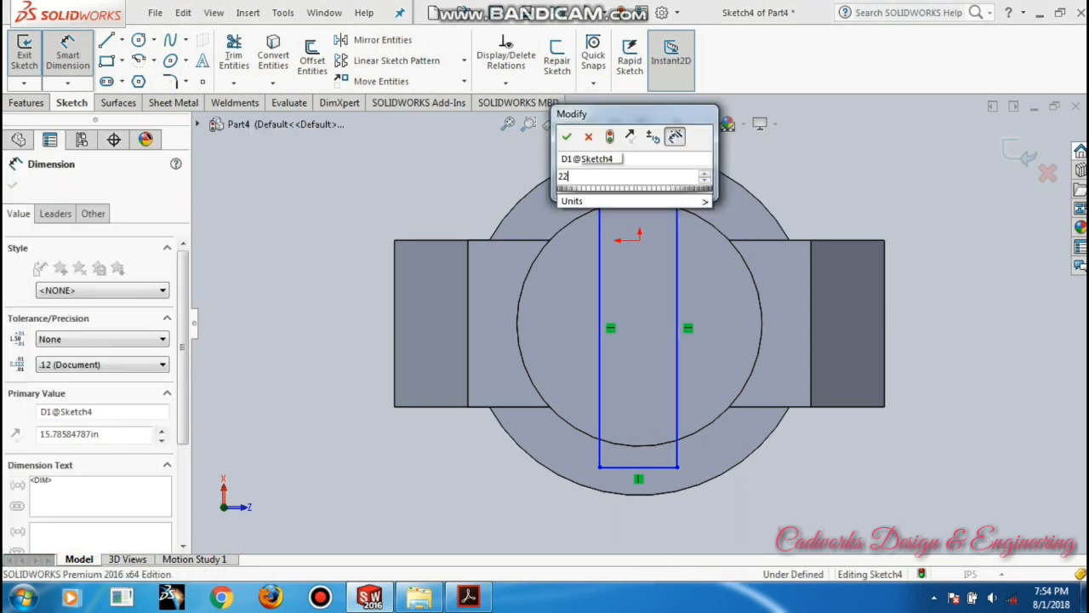
type("22")
key("Return")
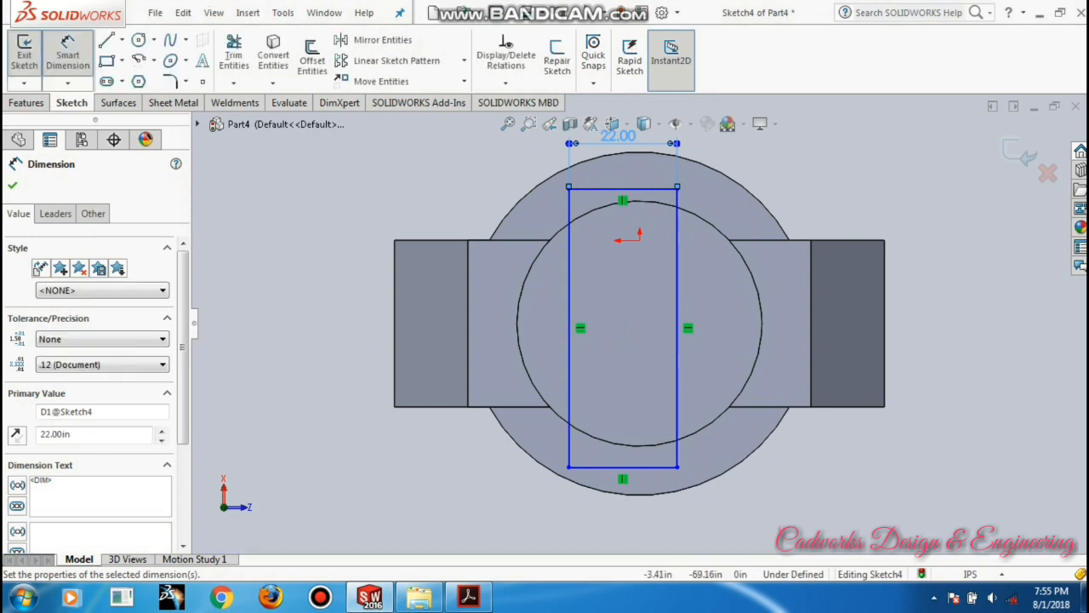
left_click(979, 261)
key("Escape")
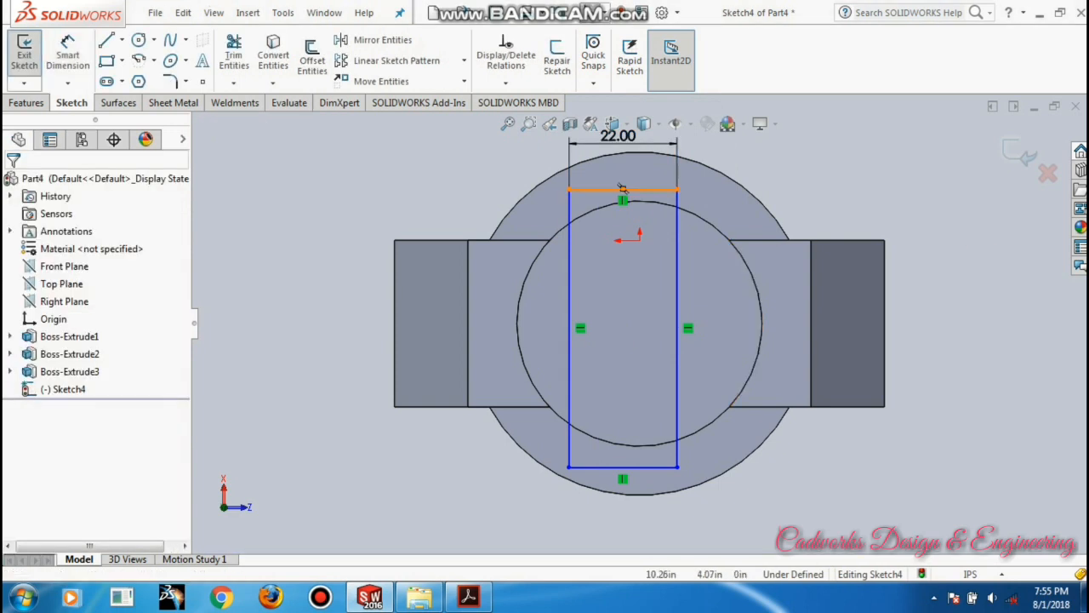
- Try to align the midpoint of the rectangle's upper short edge with the origin using a Vertical relation
left_click(622, 187)
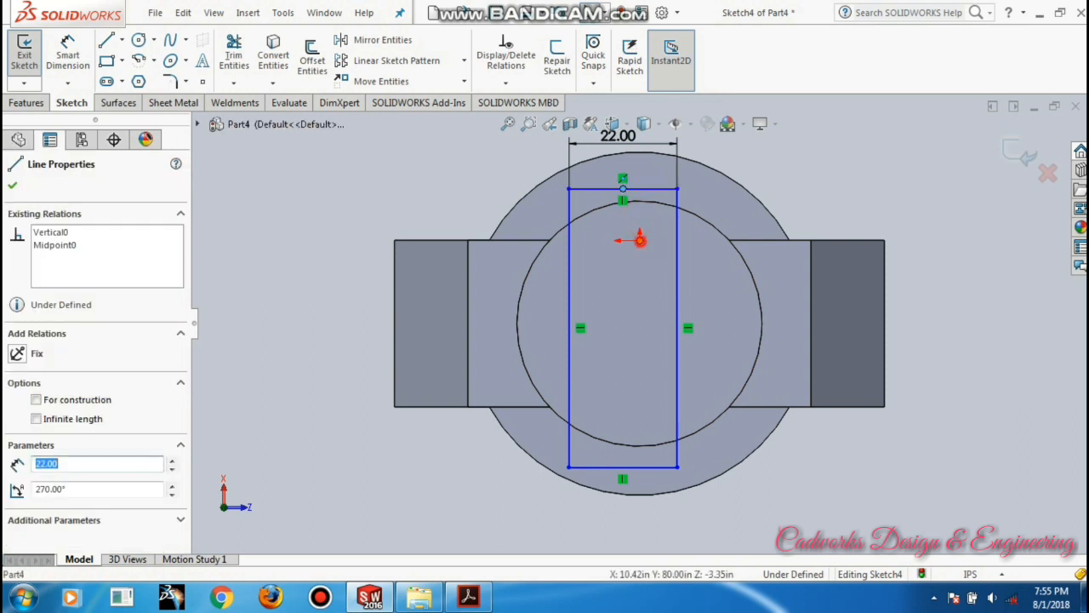
left_click(640, 241, "ctrl")
left_click(17, 462)
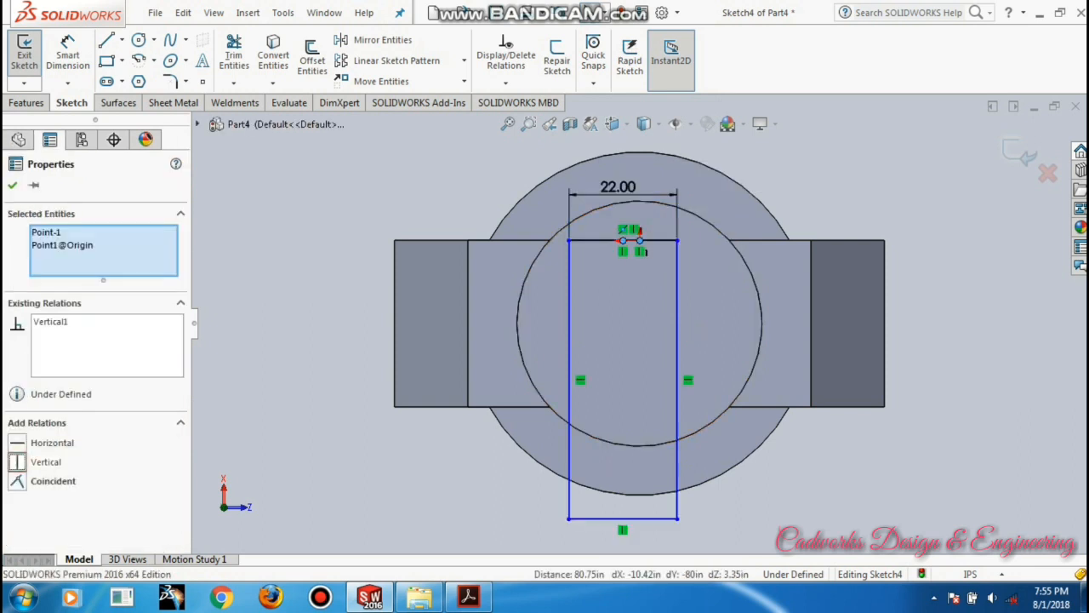
key("ctrl+z")
left_click(677, 189, "ctrl")
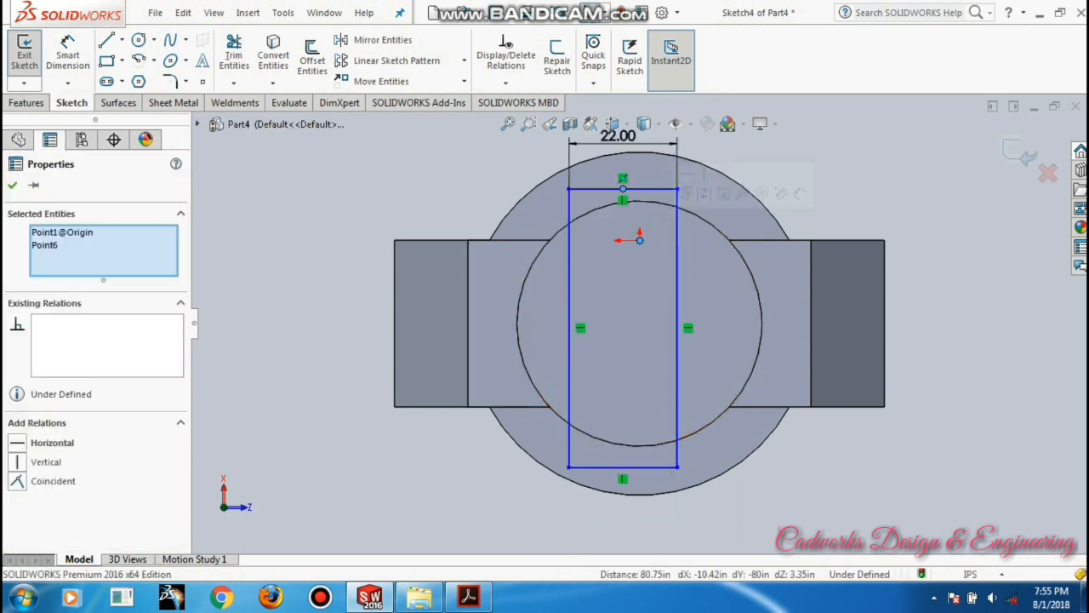
left_click(901, 232)
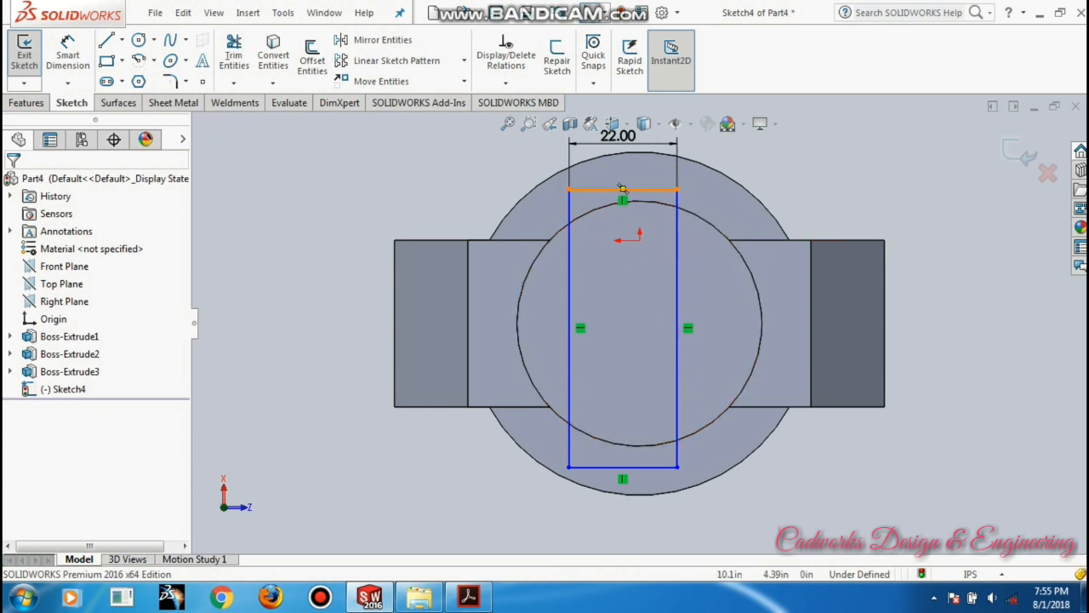
- Dimension the horizontal offset between the midpoint of the rectangle's upper short edge and the origin at 0 in
left_click(68, 55)
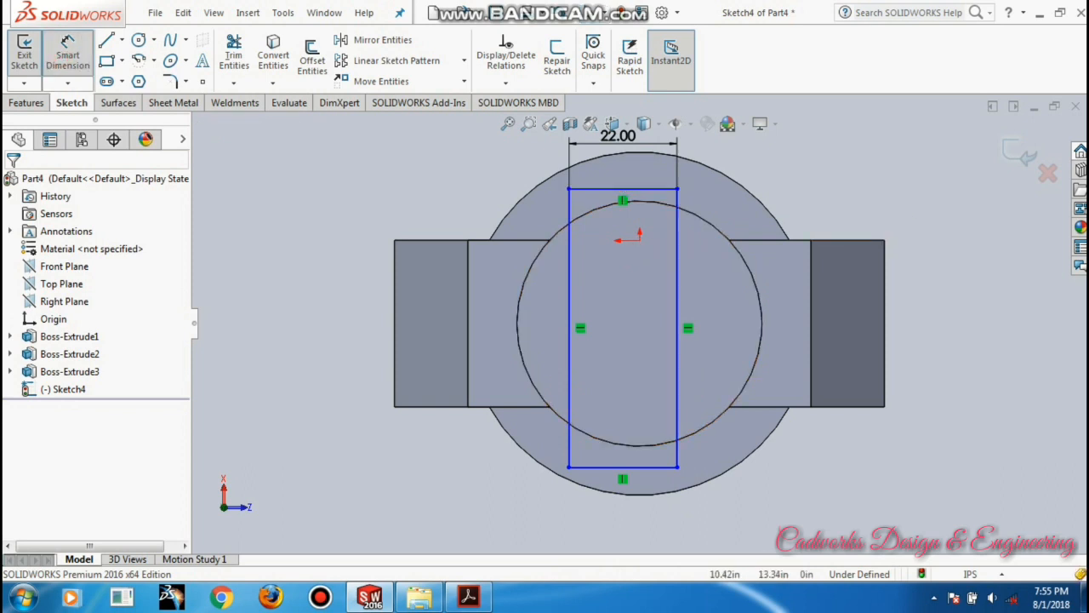
left_click(622, 189)
left_click(639, 240)
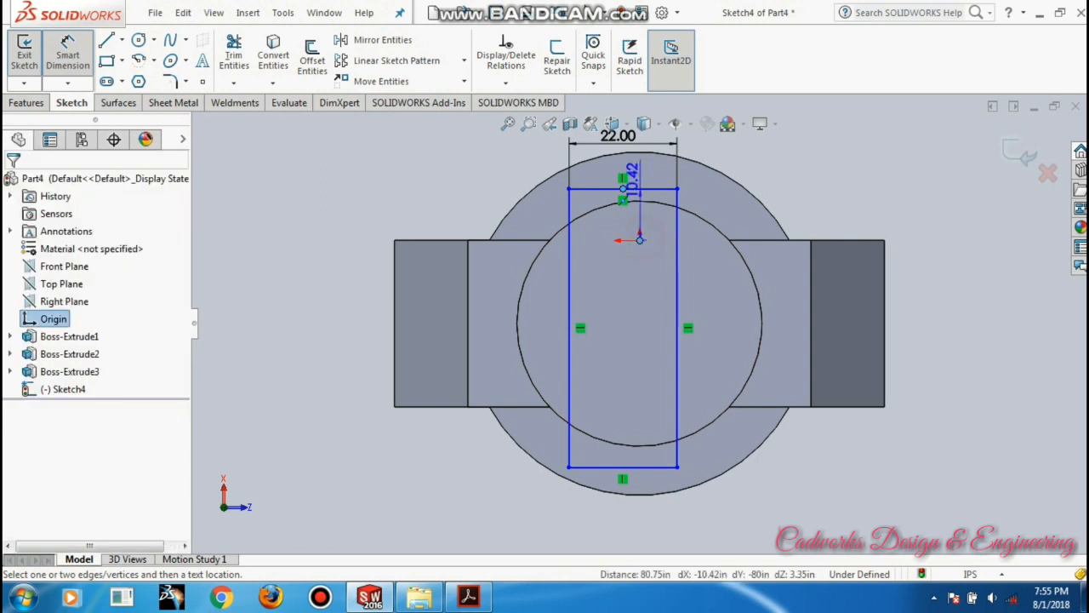
left_click(630, 160)
type("0")
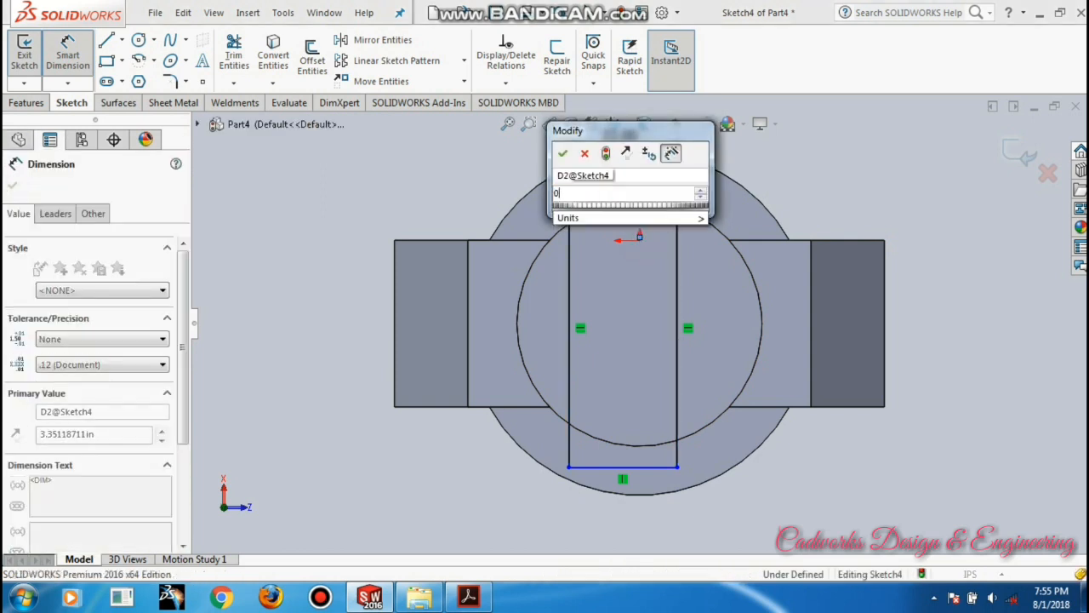
key("Return")
left_click(979, 268)
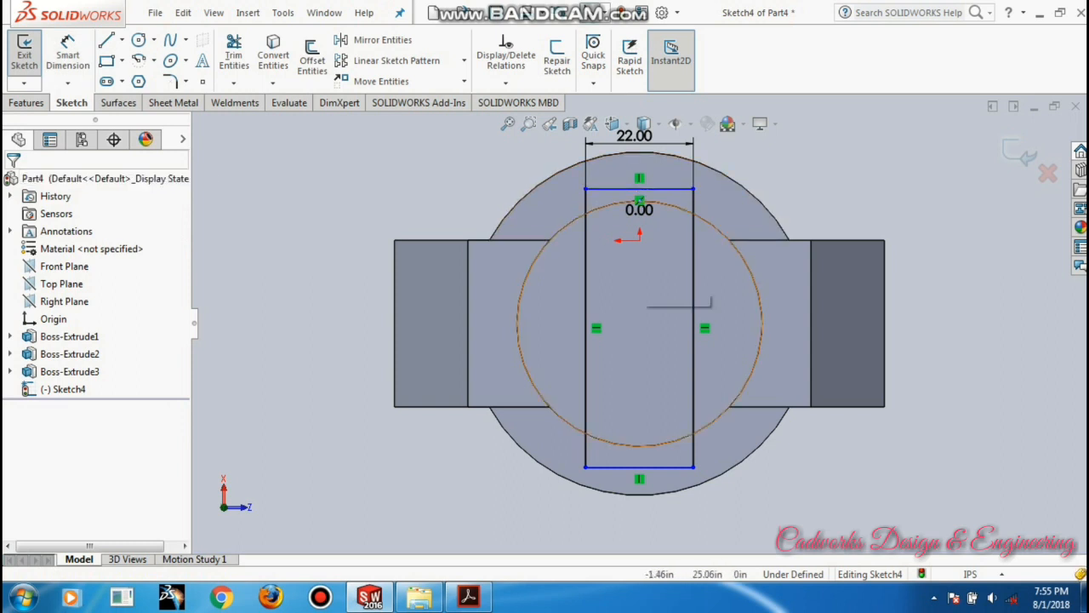
- Dimension the rectangle's long side at 50 in
left_click(68, 51)
left_click(694, 358)
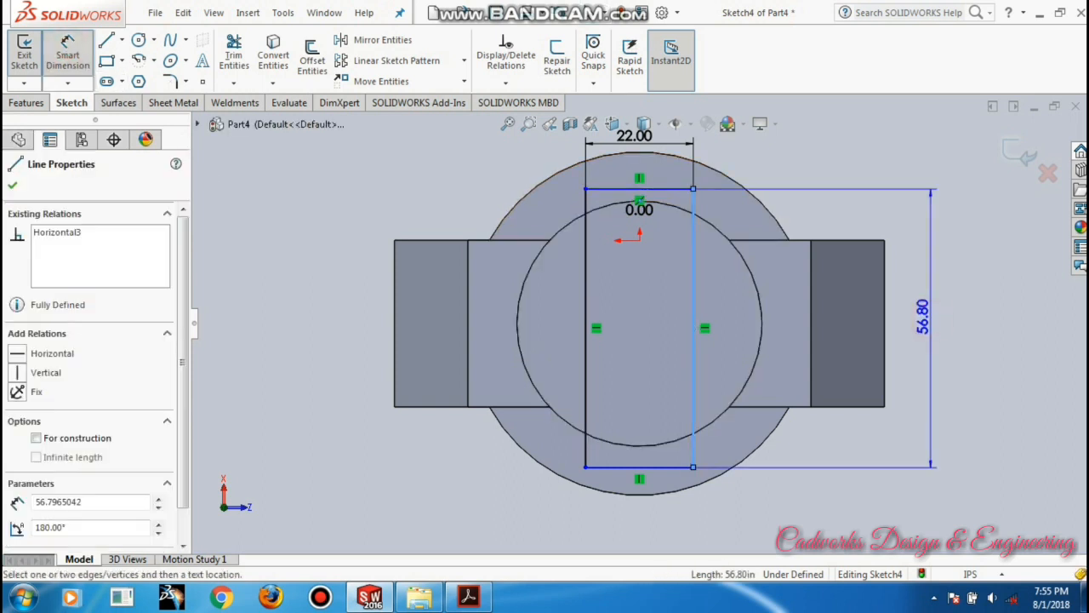
left_click(931, 311)
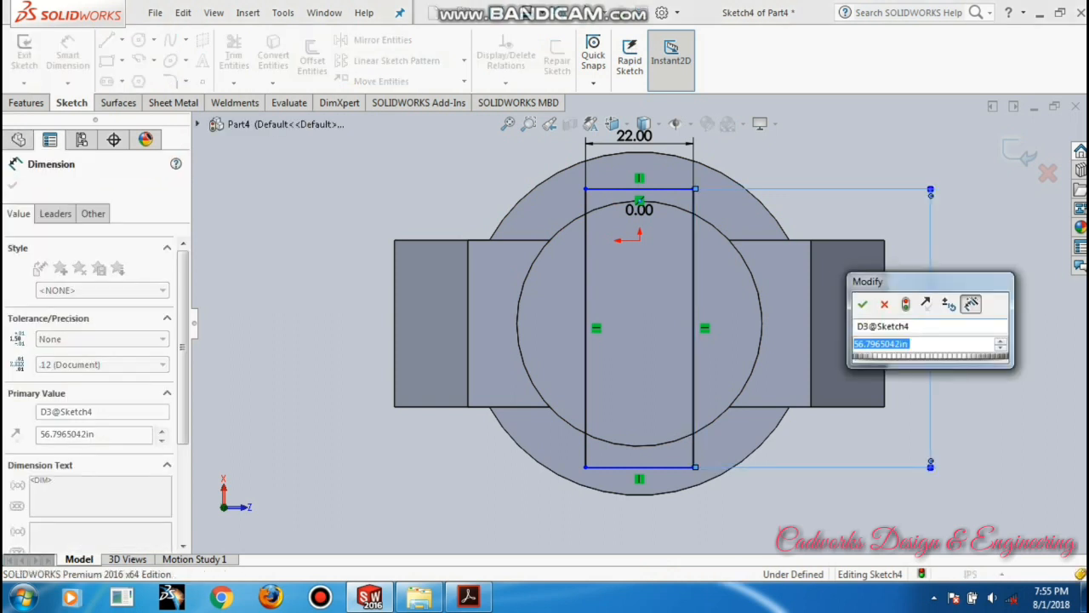
type("50")
key("Return")
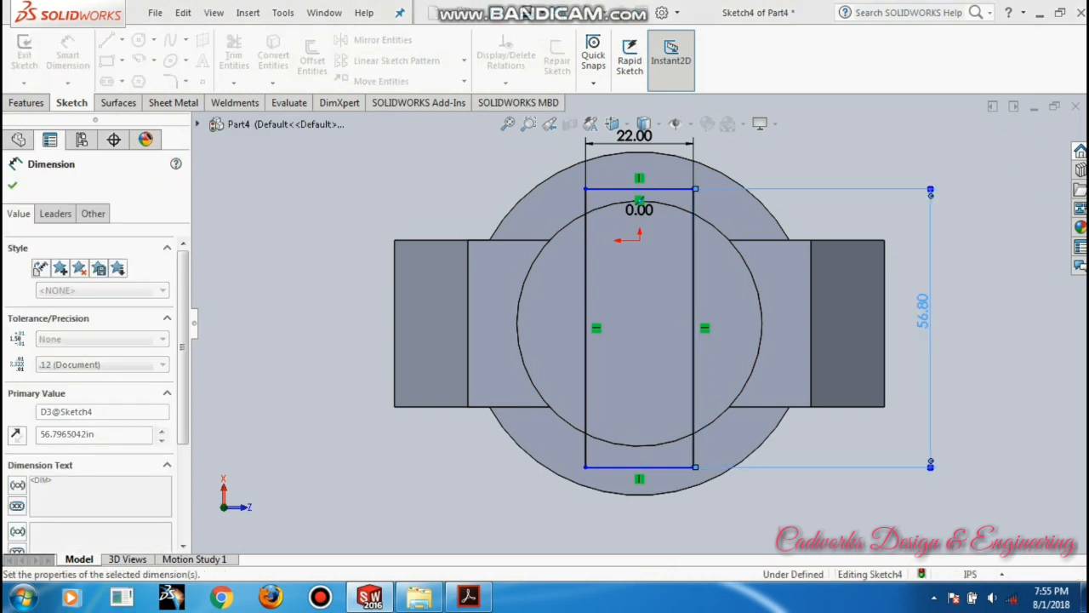
key("Escape")
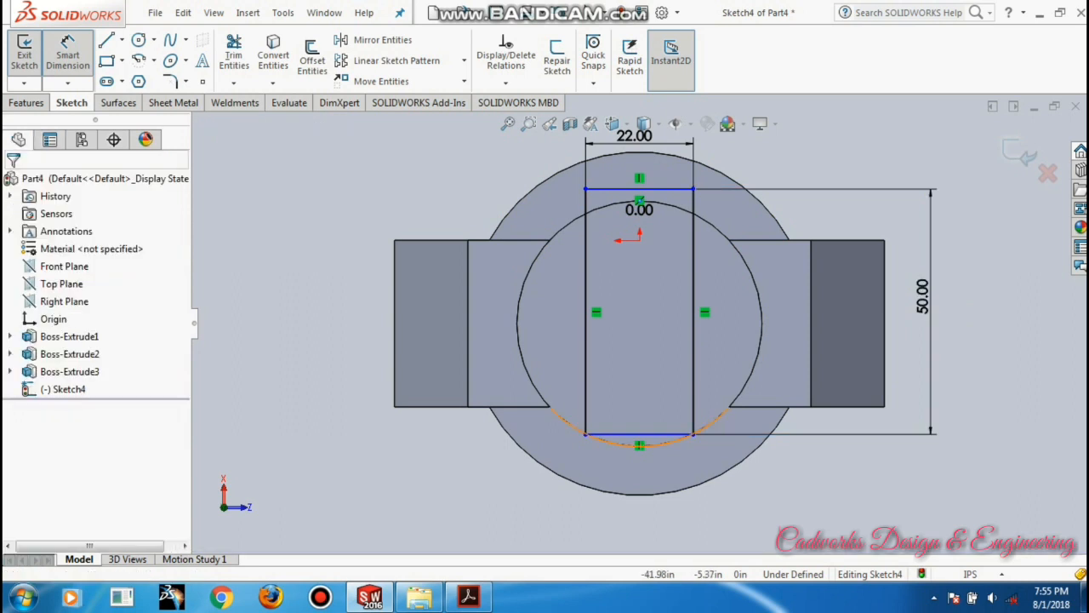
- Shift the 22 by 50 in rectangle along its length so its lower short edge lies just beyond the column's circular edge
left_click(639, 434)
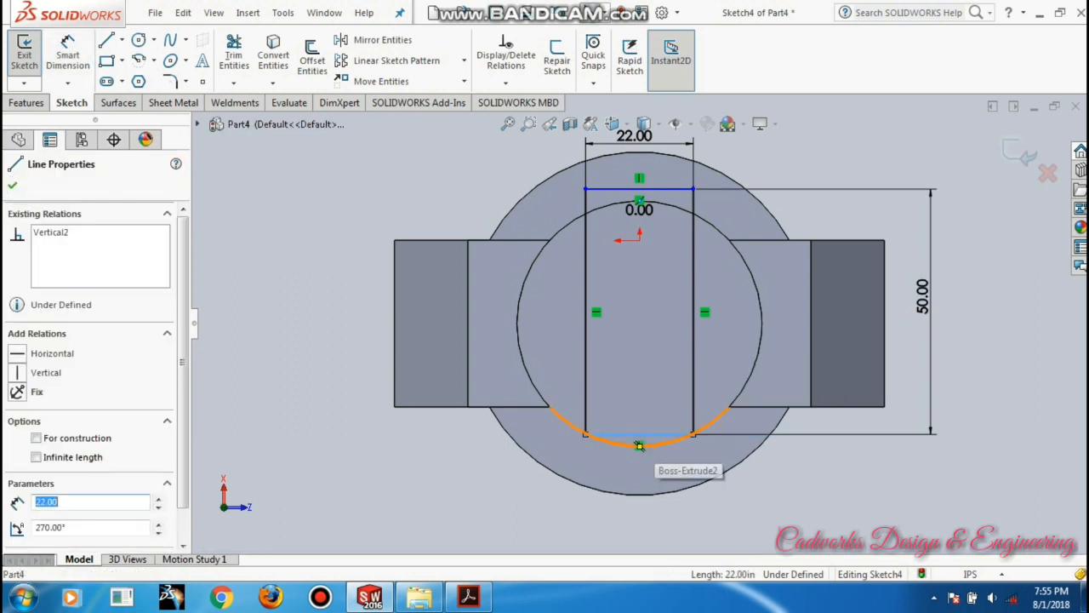
key("Escape")
left_click(639, 435)
left_click_drag(639, 435, 639, 449)
left_click(819, 472)
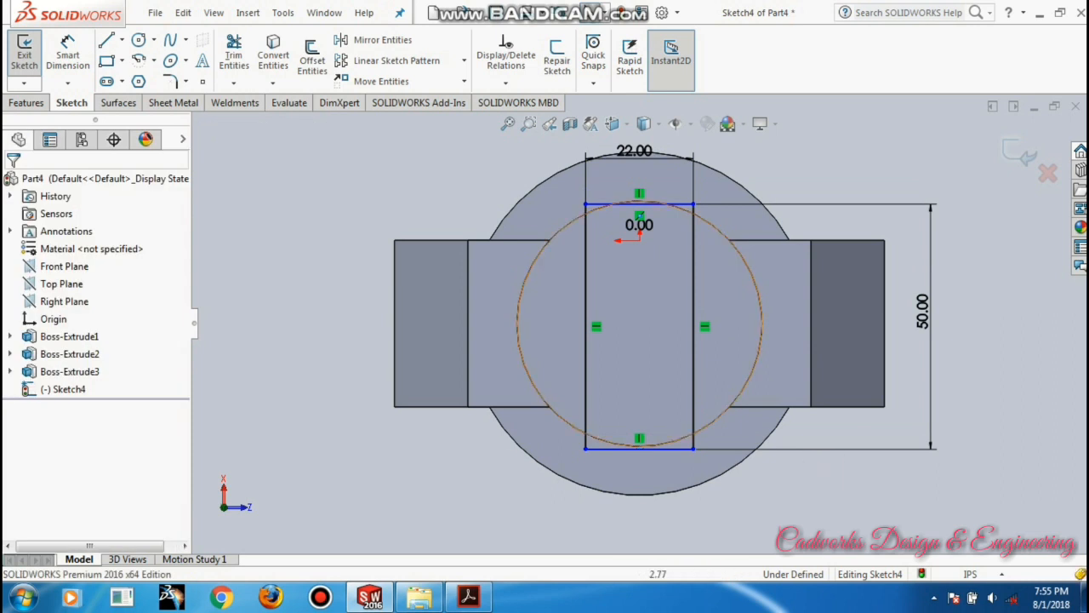
- Make the rectangle's upper short edge tangent to the column's circular edge
left_click(640, 204)
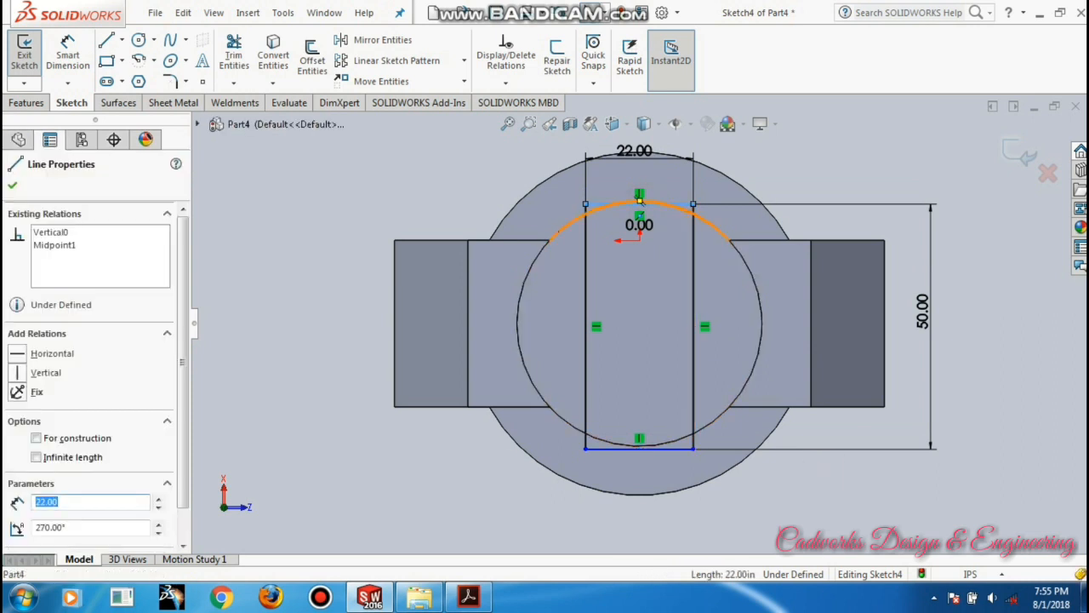
left_click(697, 215, "ctrl")
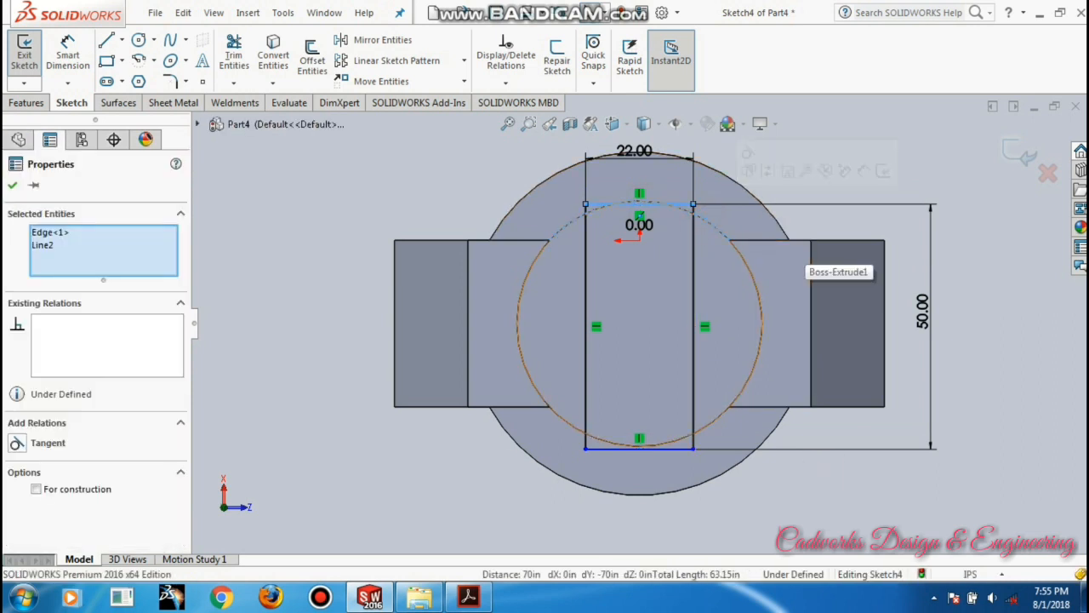
left_click(48, 443)
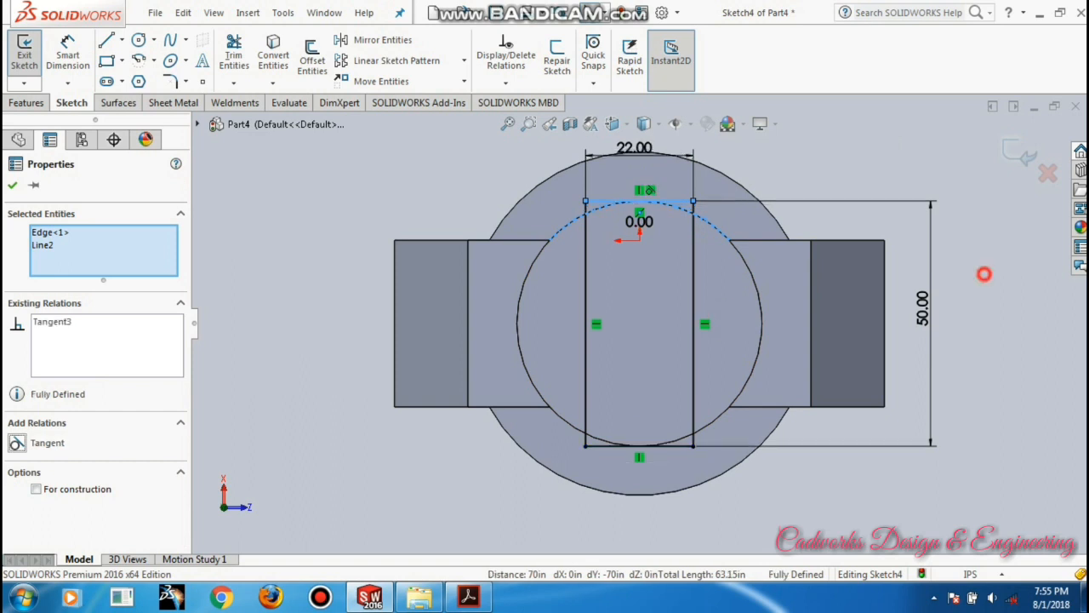
left_click(984, 273)
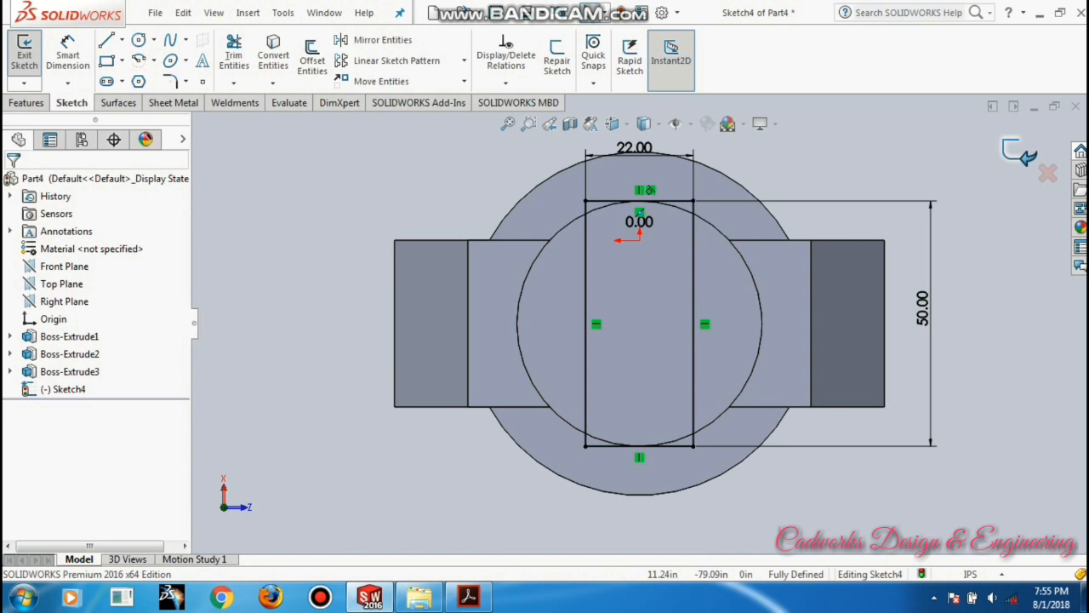
- Cut the column outside the rectangle with Flip side to cut, from the sketch plane Up To Surface at the trapezoidal block's top face
left_click(1020, 155)
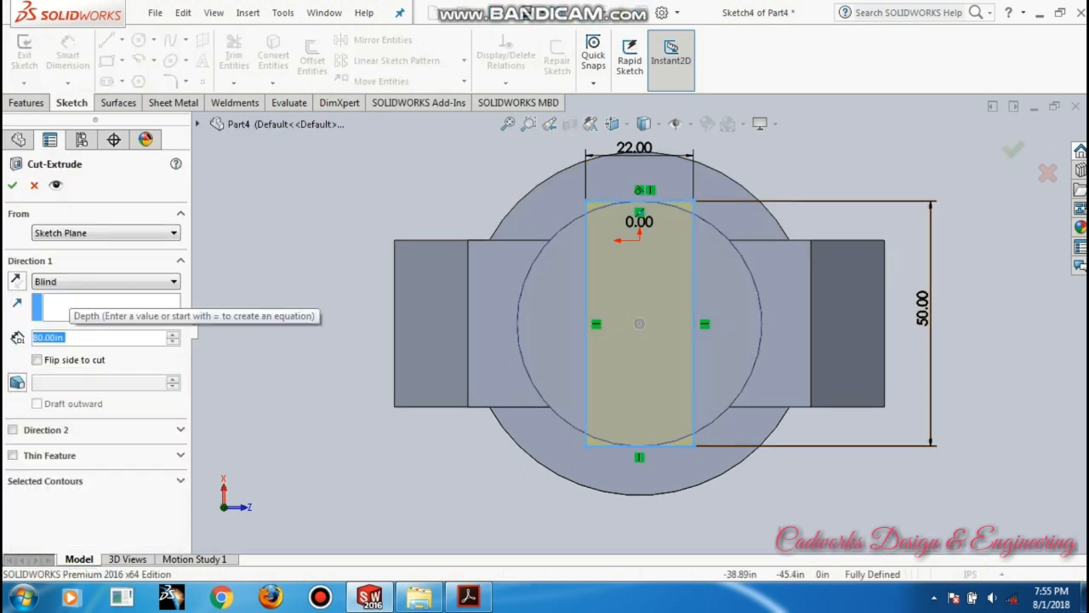
middle_click_drag(639, 494, 634, 529)
left_click(68, 282)
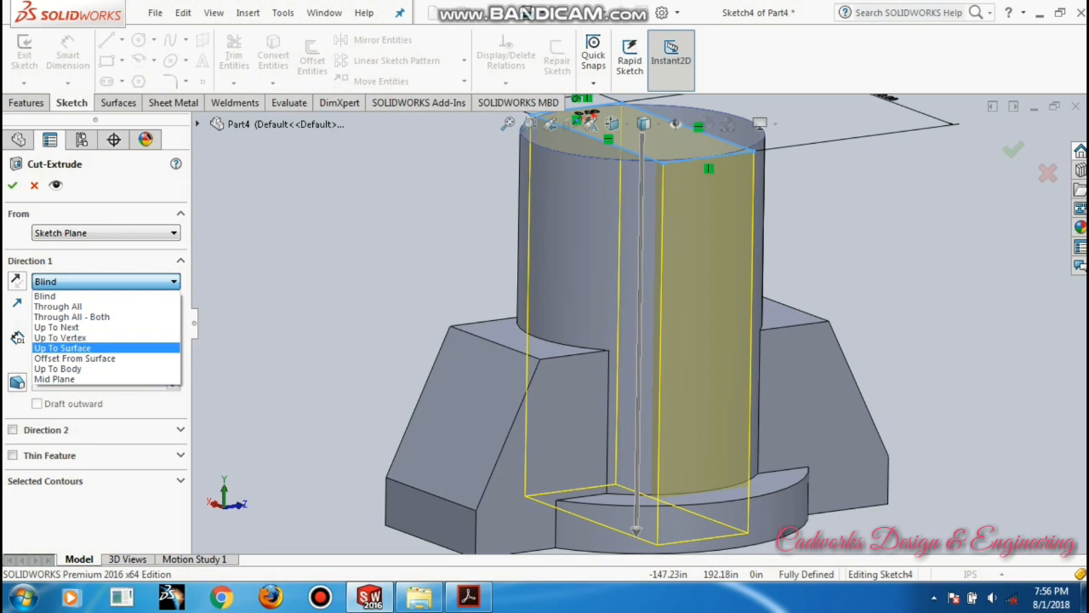
left_click(68, 348)
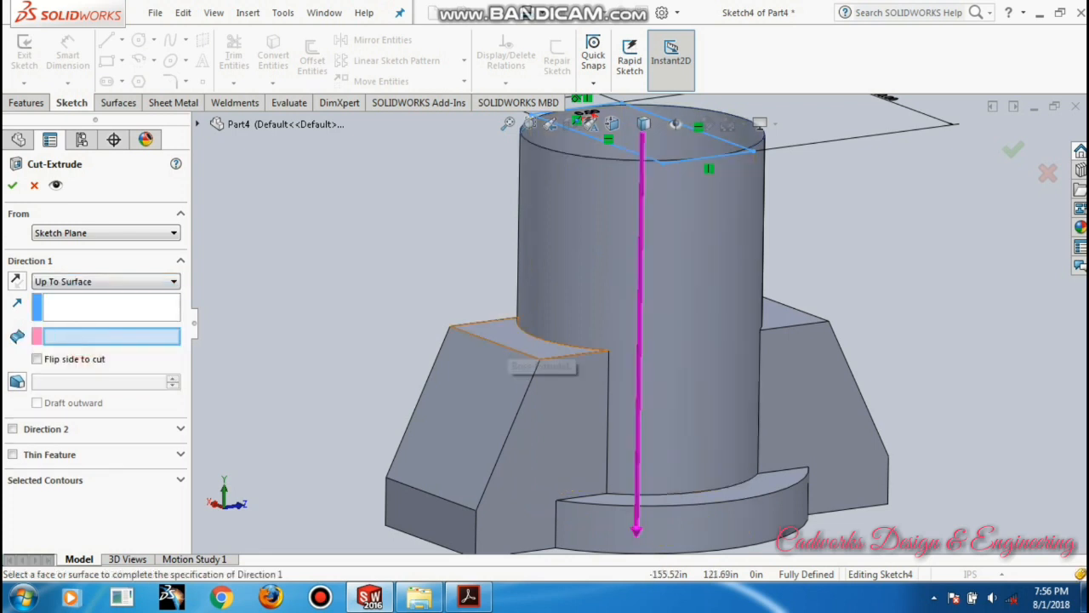
left_click(506, 339)
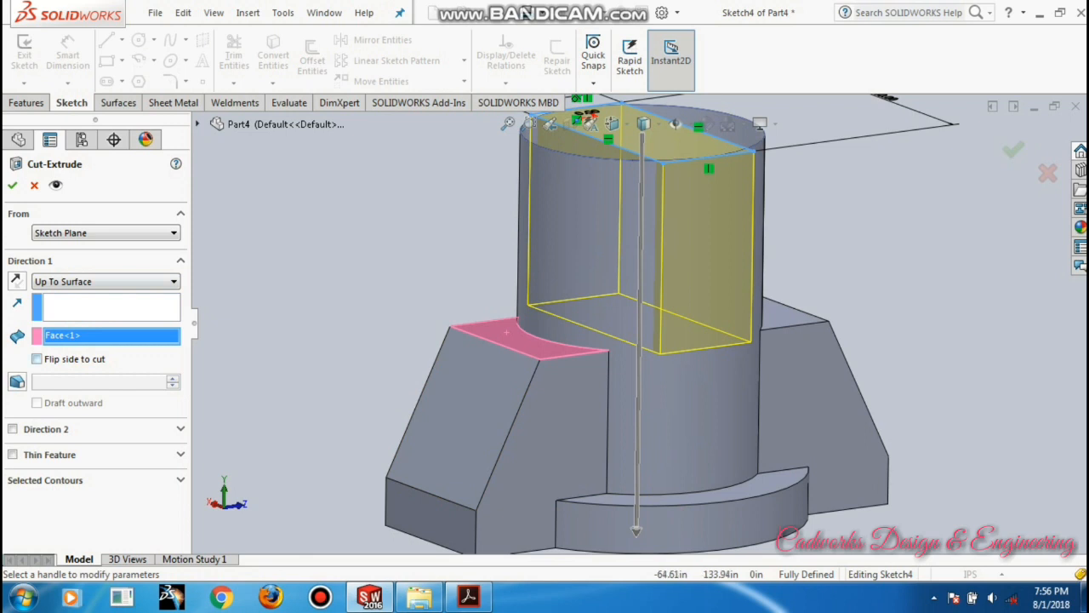
left_click(37, 358)
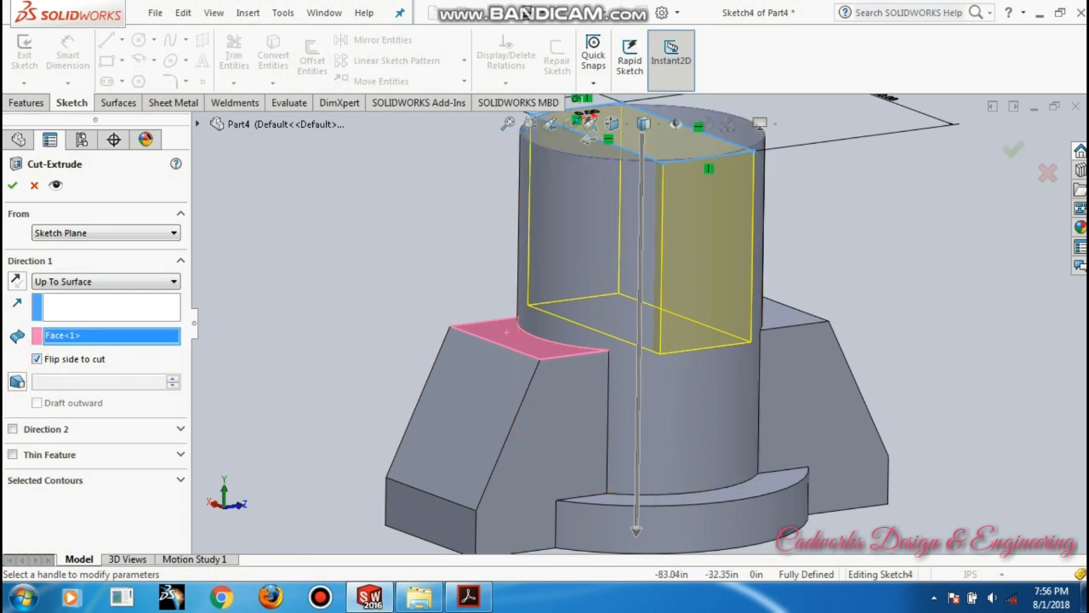
left_click(1011, 147)
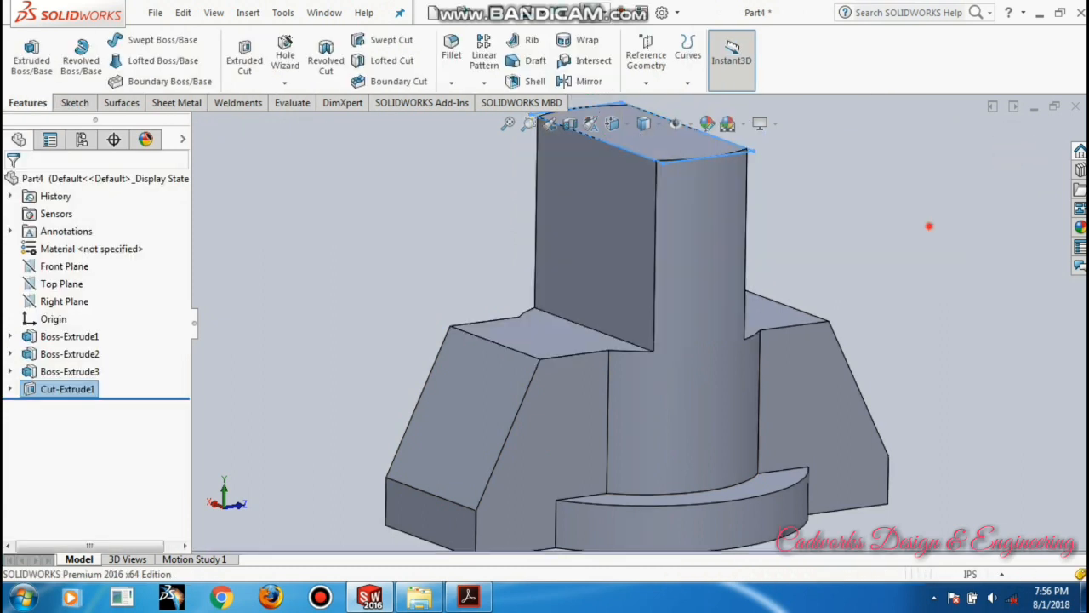
- Start an Extruded Cut with its sketch on the small vertical end face of the trapezoidal block, viewed from the back
scroll(613, 370, "up", 5)
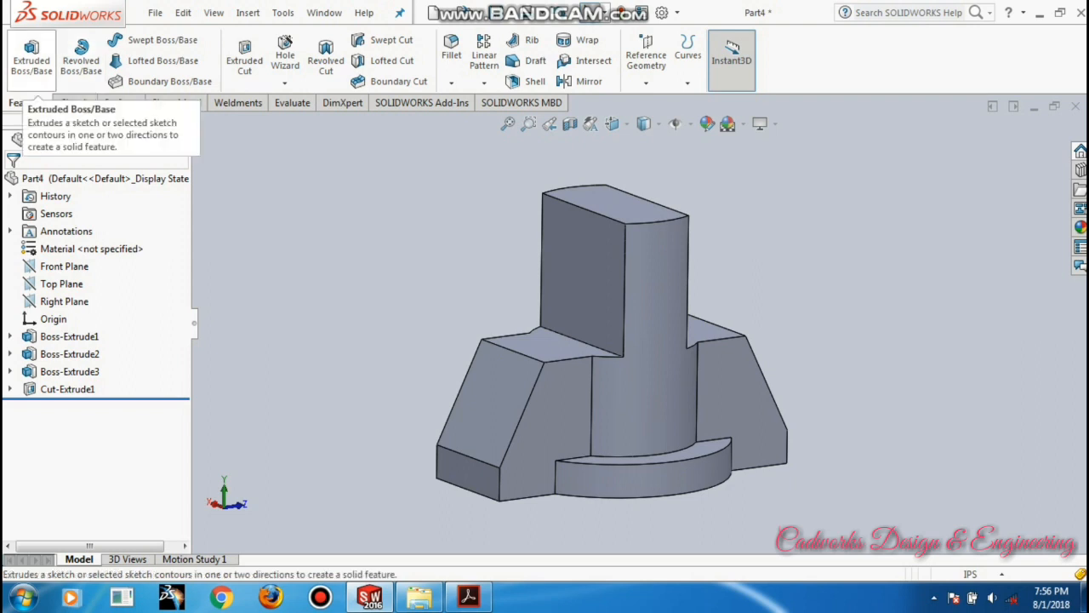
left_click(244, 56)
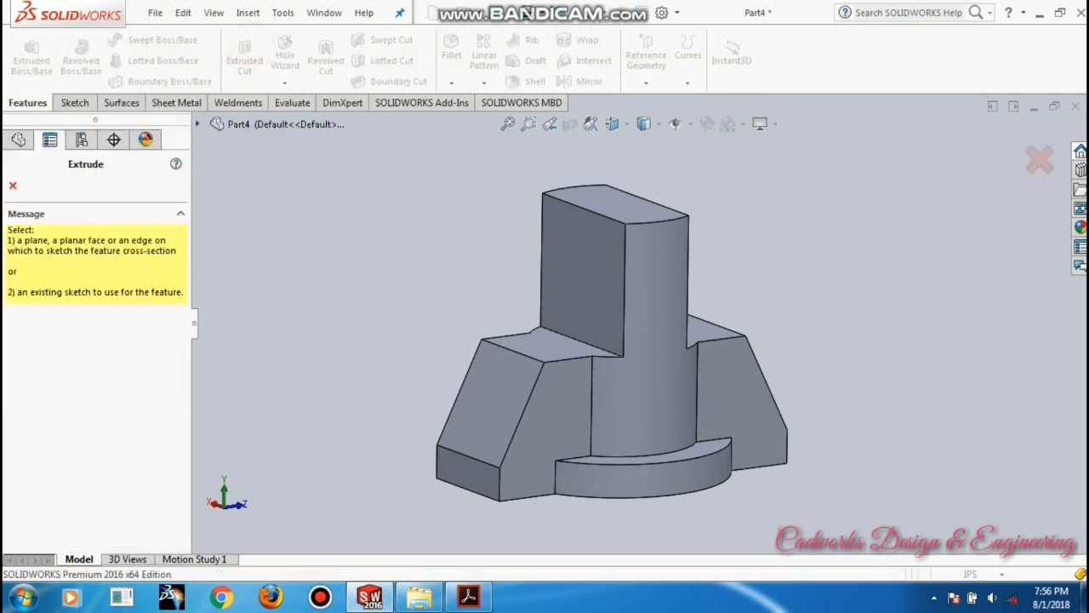
left_click(459, 455)
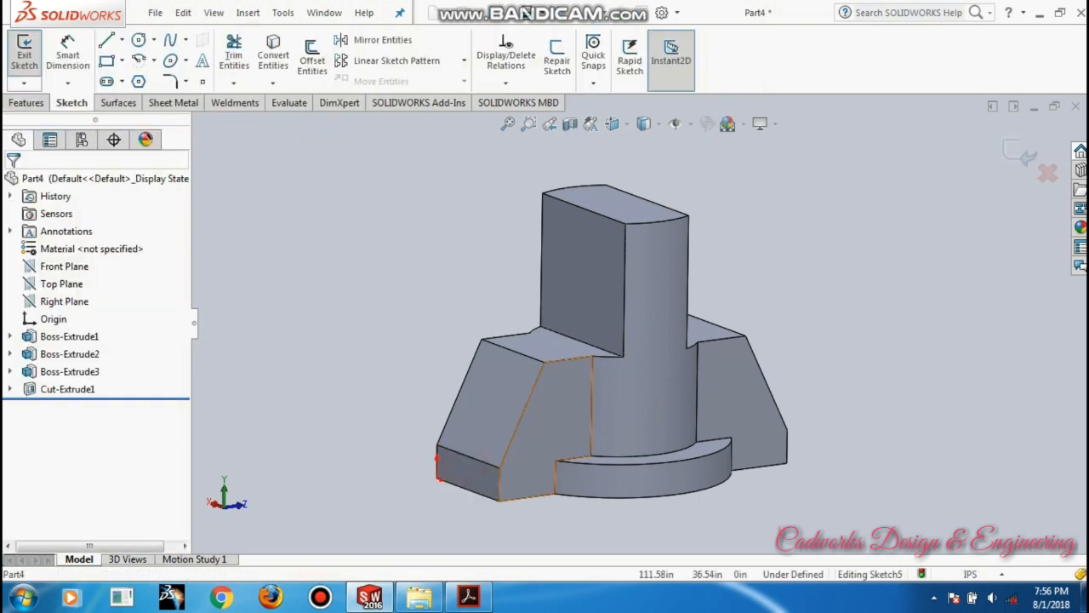
left_click(612, 124)
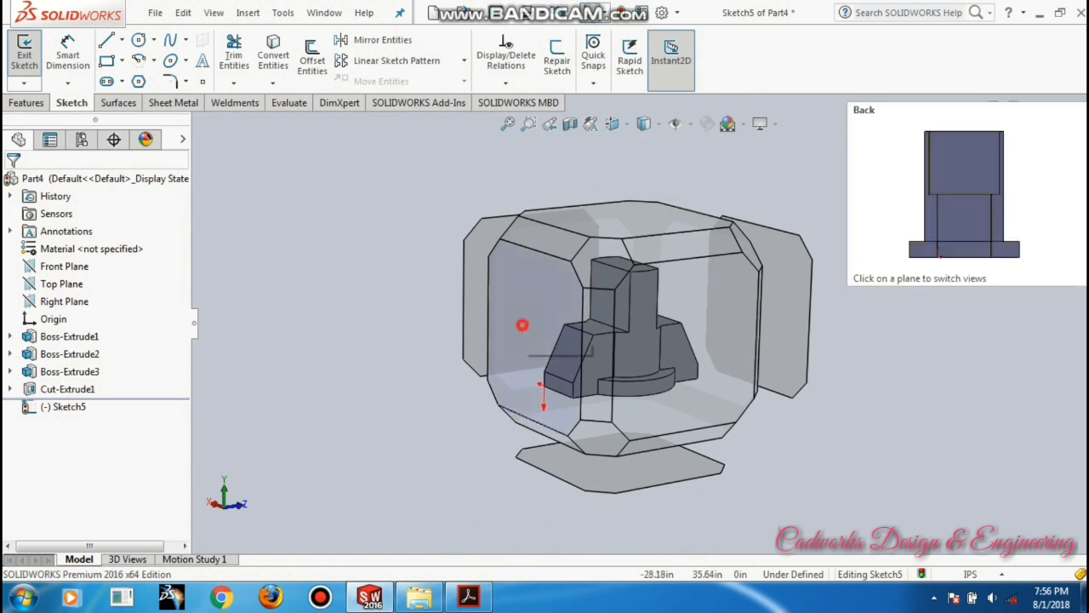
left_click(536, 336)
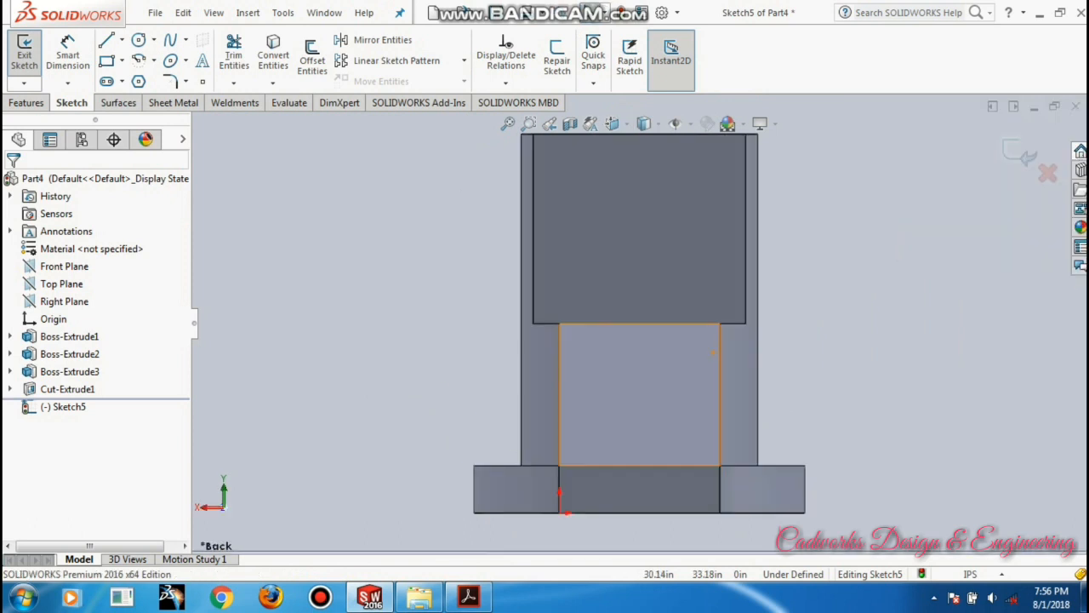
- Sketch a corner rectangle about 14.5 in wide and 44.7 in high, spanning the column's flat face and the sloped block face
left_click(106, 60)
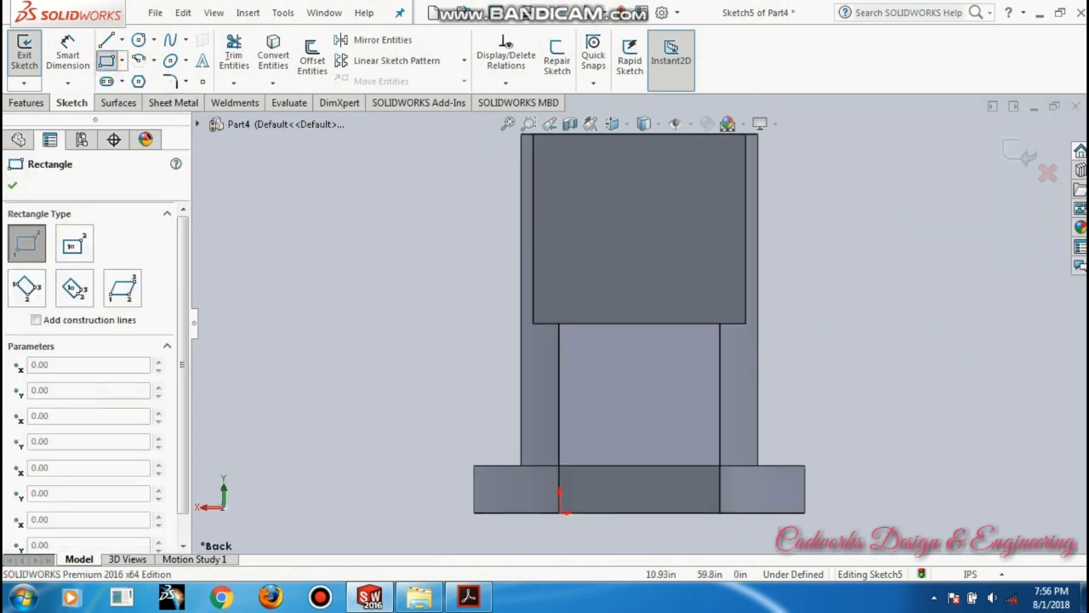
left_click(600, 218)
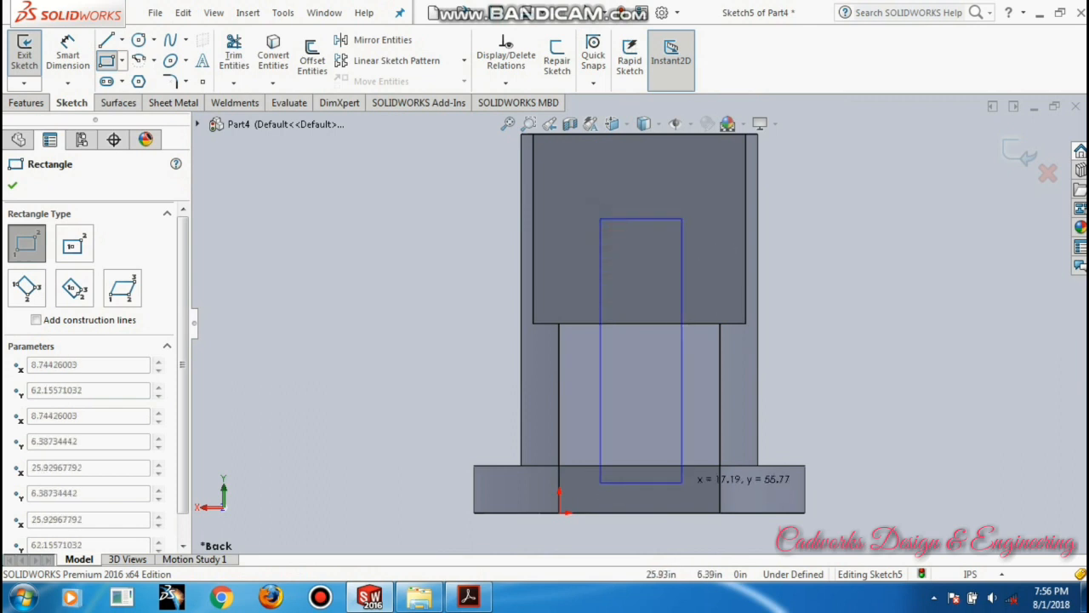
left_click(669, 432)
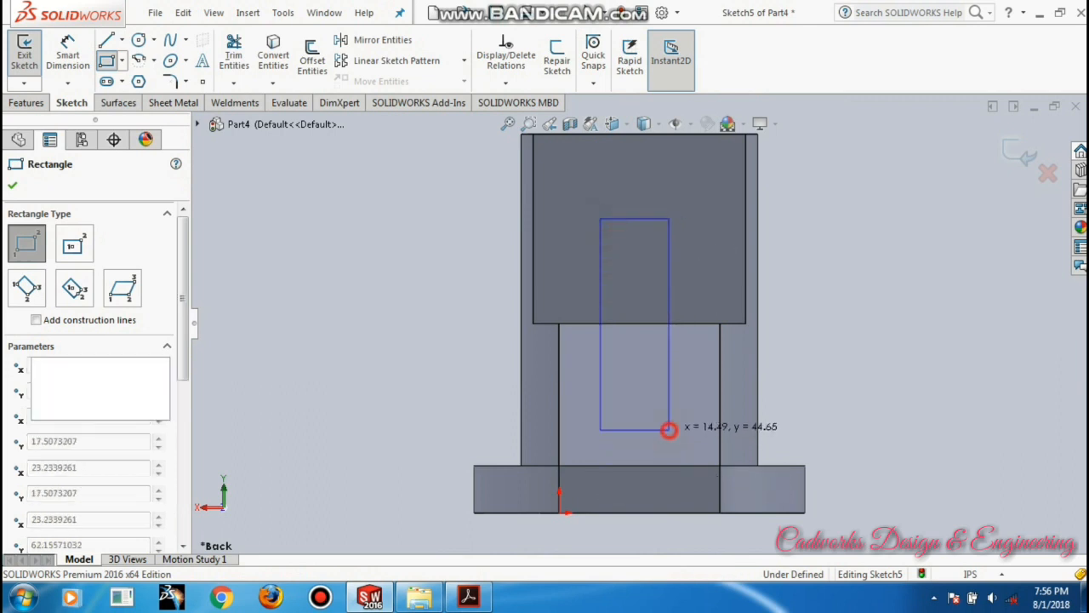
key("Escape")
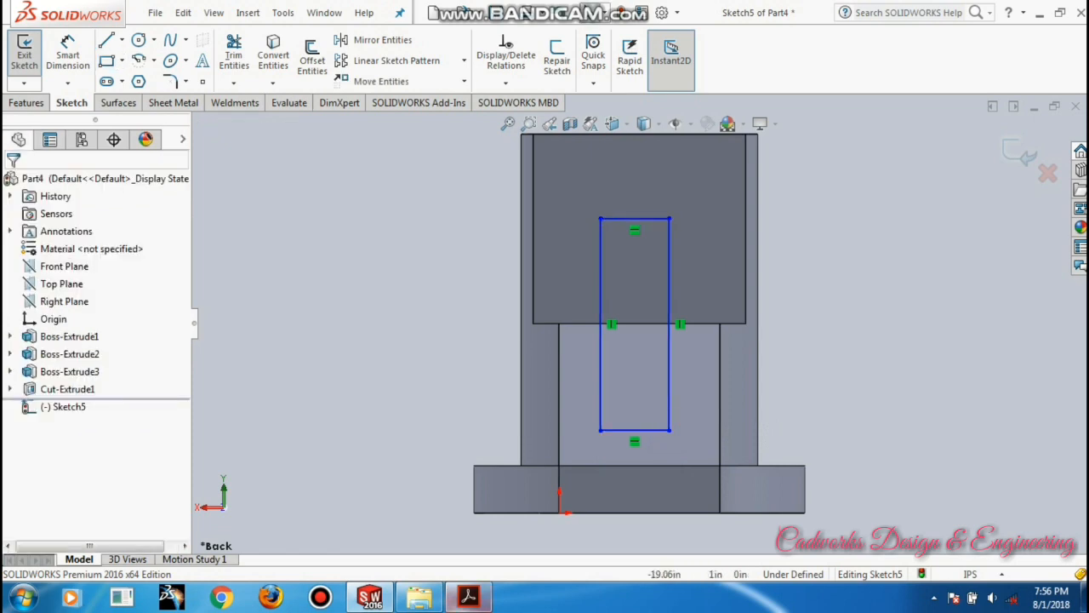
- Switch to Adobe Acrobat Reader to check the slot's dimensions on the practice drawing, and return to the SOLIDWORKS sketch
left_click(468, 595)
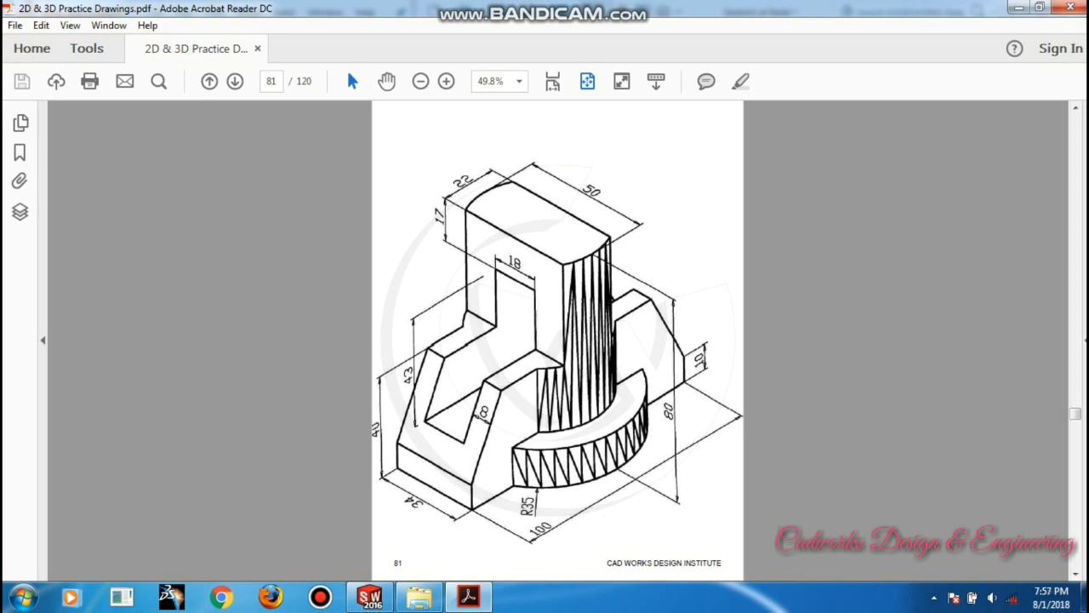
left_click(830, 314)
left_click(370, 597)
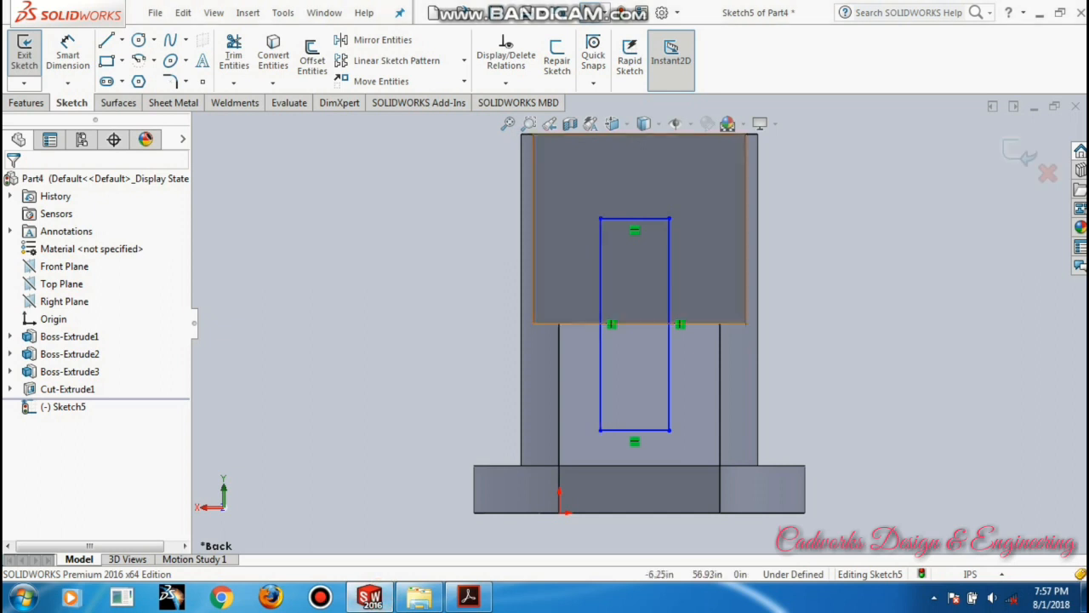
- Dimension the slot rectangle 43 in high and 18 in wide
left_click(67, 43)
left_click(668, 289)
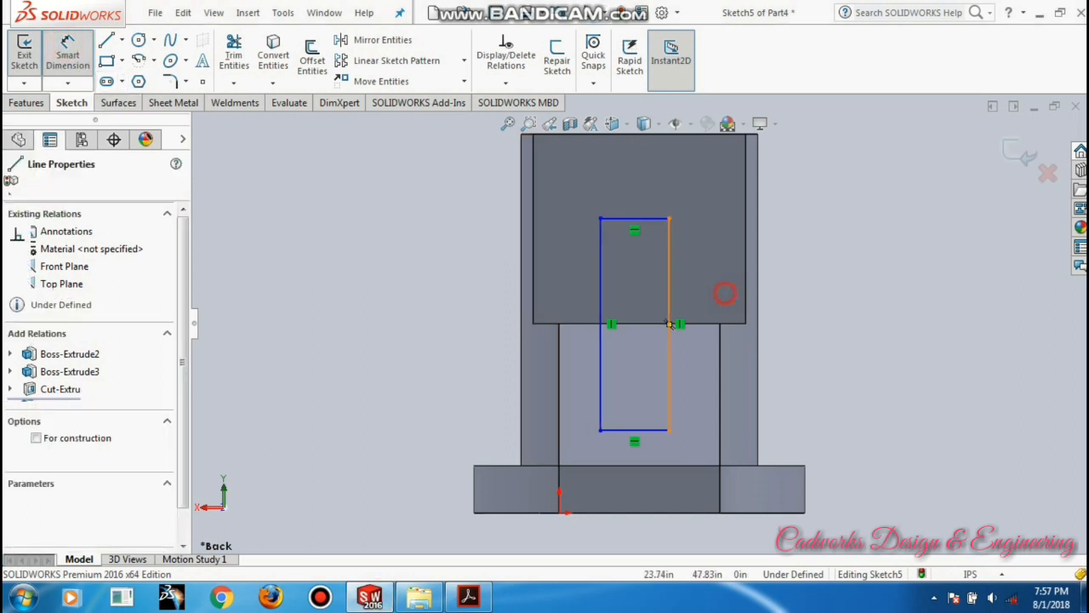
left_click(806, 297)
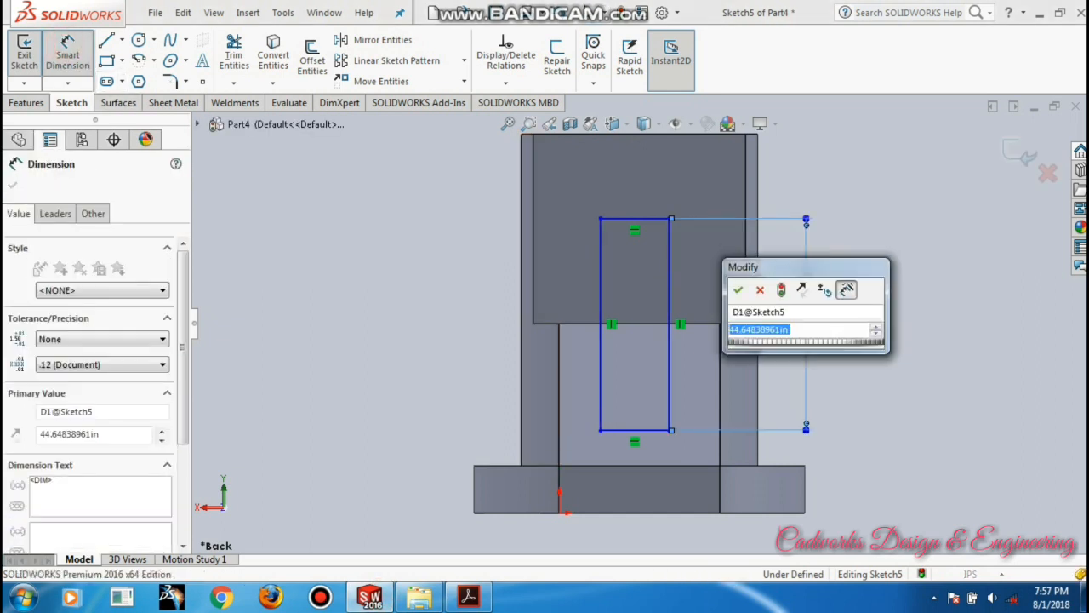
type("43")
key("Return")
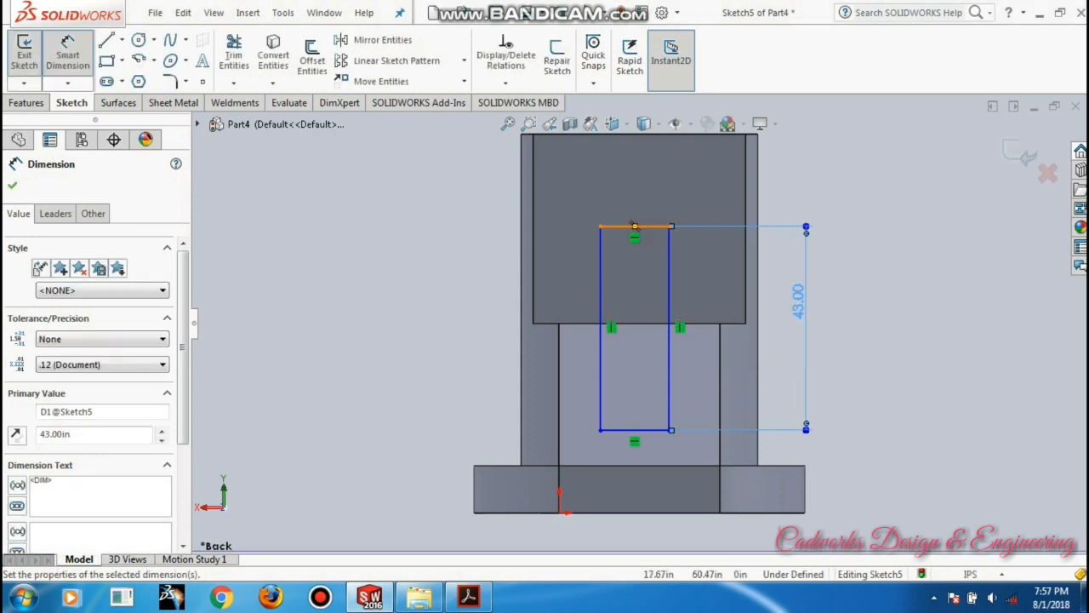
left_click(635, 227)
left_click(443, 183)
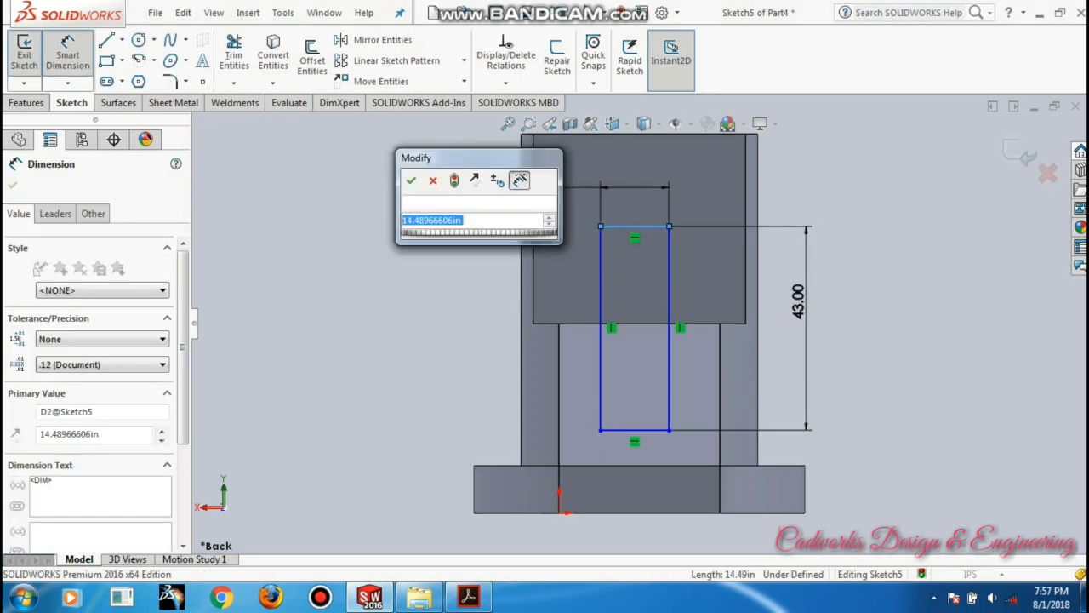
type("18")
key("Return")
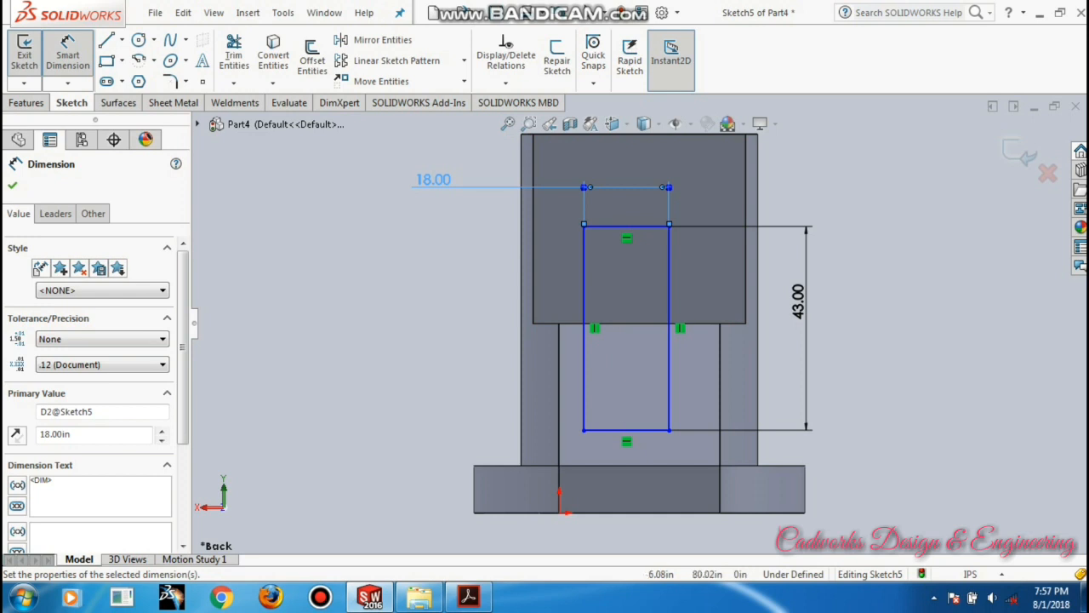
- Dimension the rectangle's top line 17 in below the column's top edge
left_click(626, 226)
left_click(621, 134)
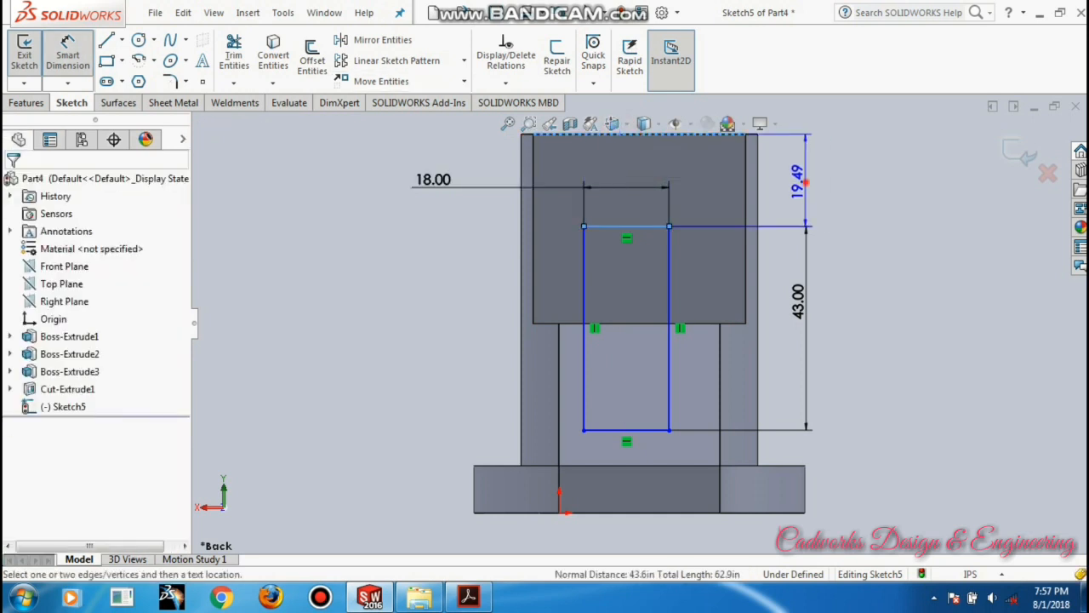
left_click(804, 181)
type("1")
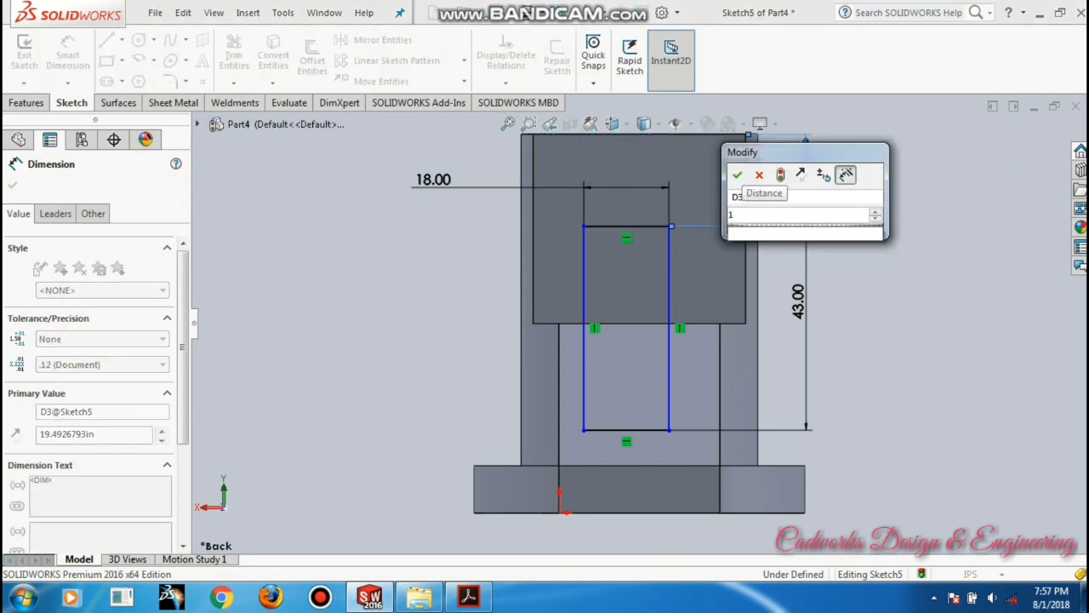
type("7")
key("Return")
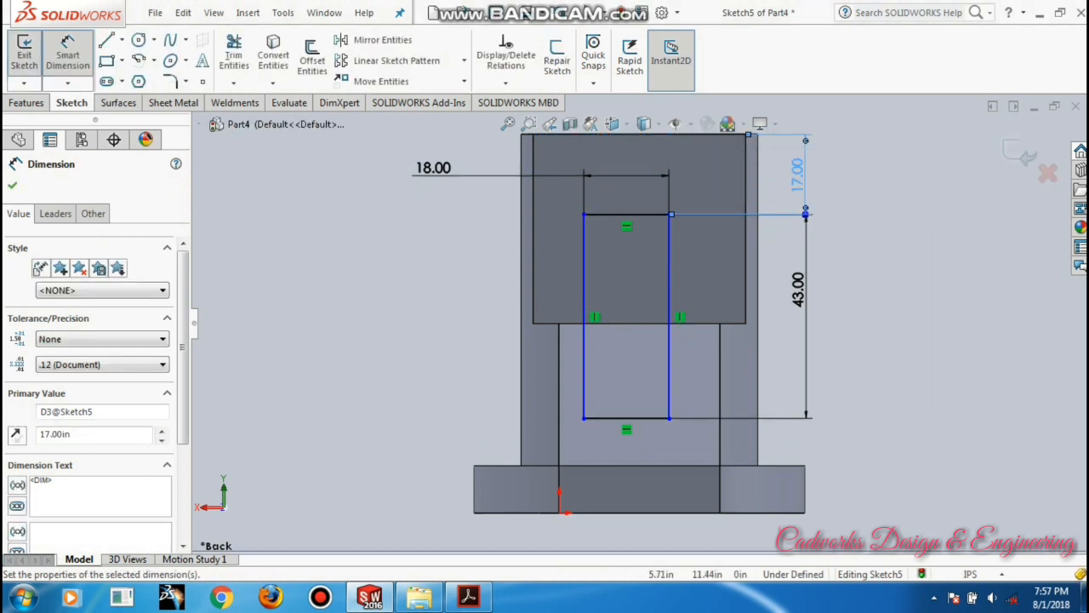
- Dimension the rectangle's vertical side farther from the origin 8 in from the trapezoidal block's adjacent vertical edge
left_click(671, 393)
left_click(719, 382)
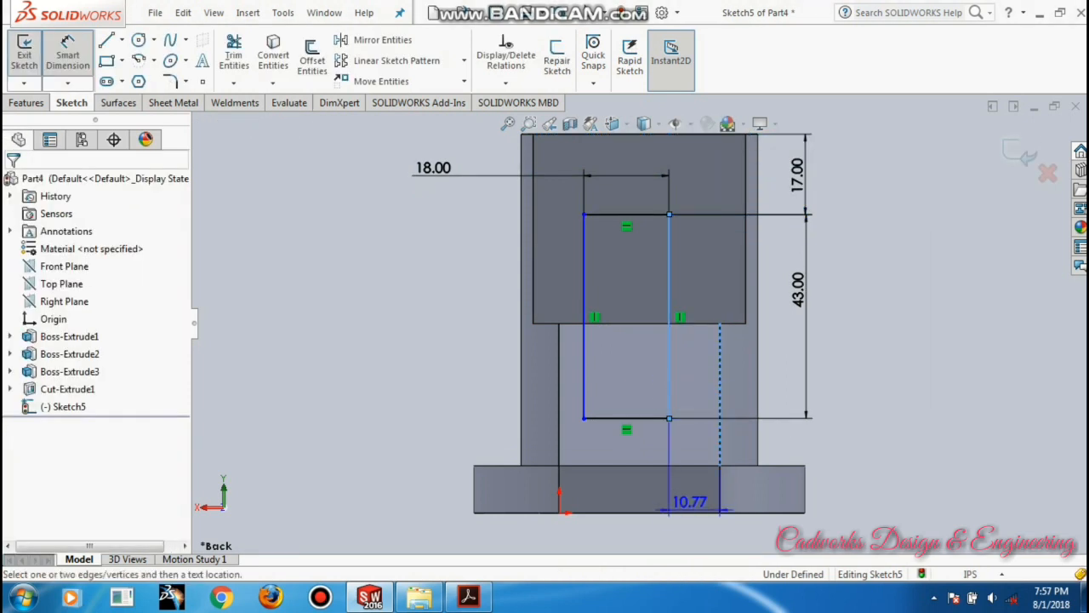
left_click(695, 533)
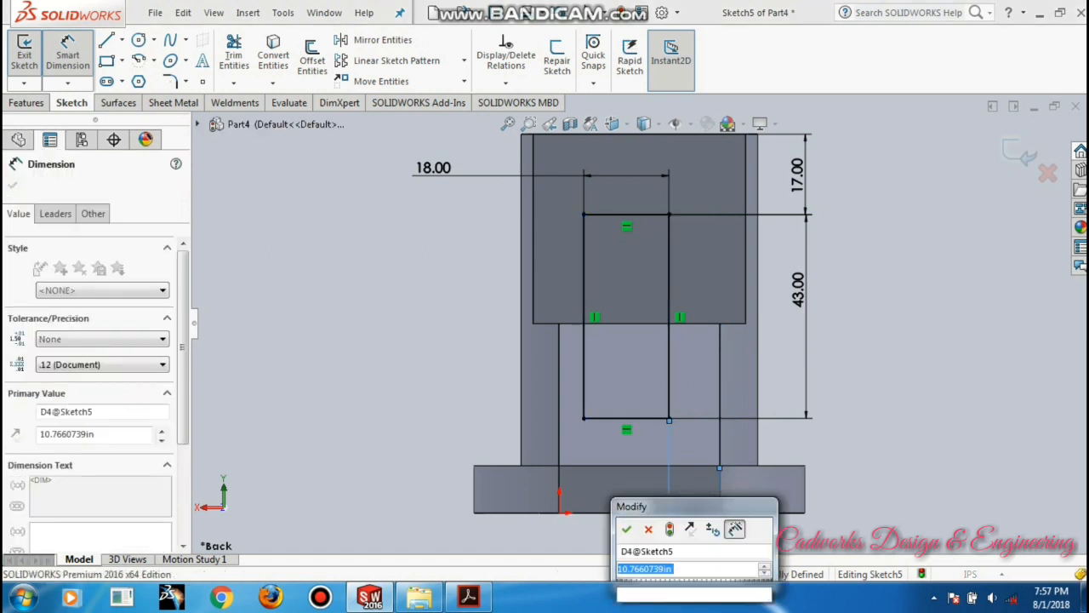
type("8")
key("Return")
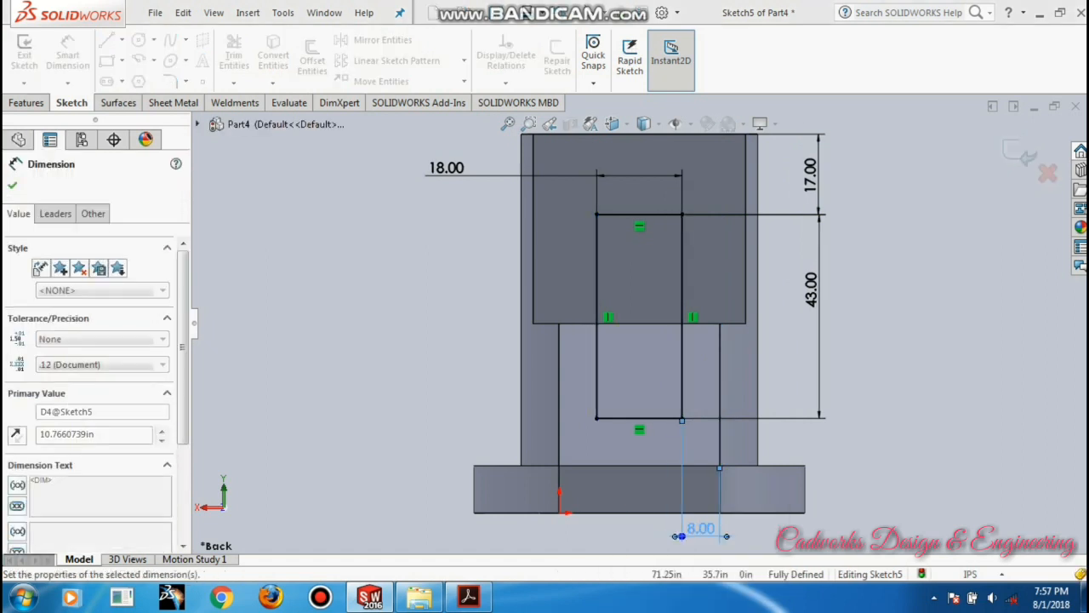
key("Escape")
- Switch to Adobe Acrobat Reader to check the slot's width and side-offset dimensions on the practice drawing, and return to the SOLIDWORKS sketch
left_click(468, 595)
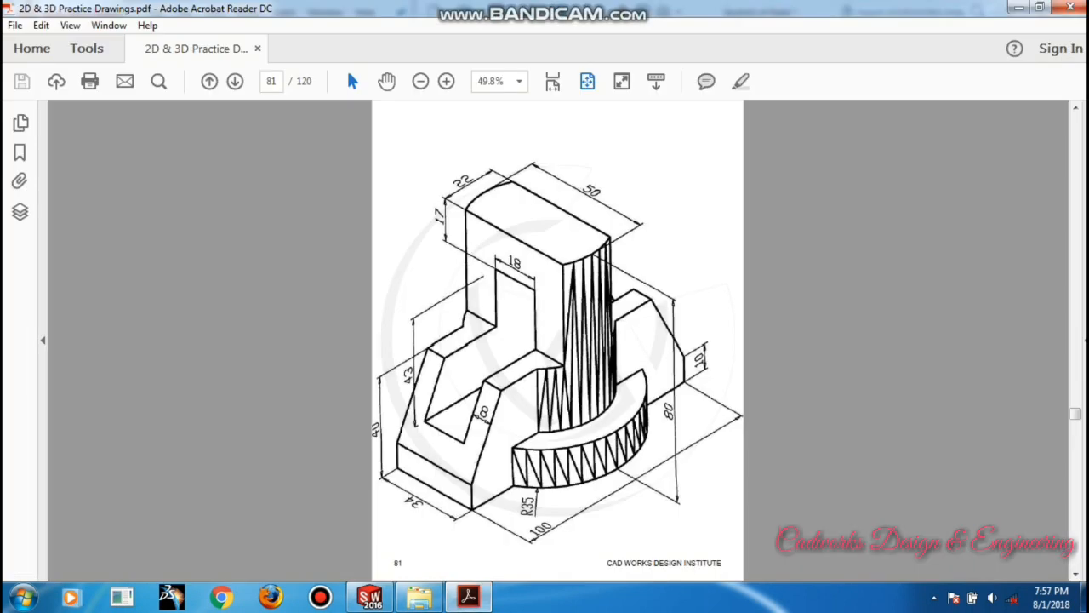
mouse_move(418, 202)
left_mouse_down()
mouse_move(454, 234)
mouse_move(503, 250)
mouse_move(530, 280)
left_mouse_up()
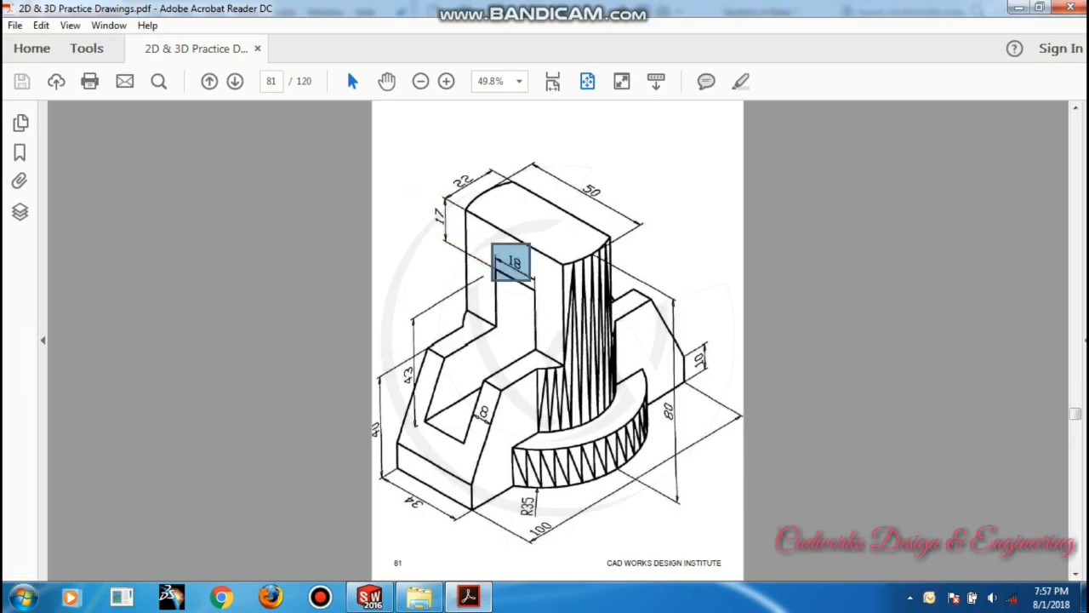
left_click_drag(400, 350, 493, 429)
mouse_move(515, 602)
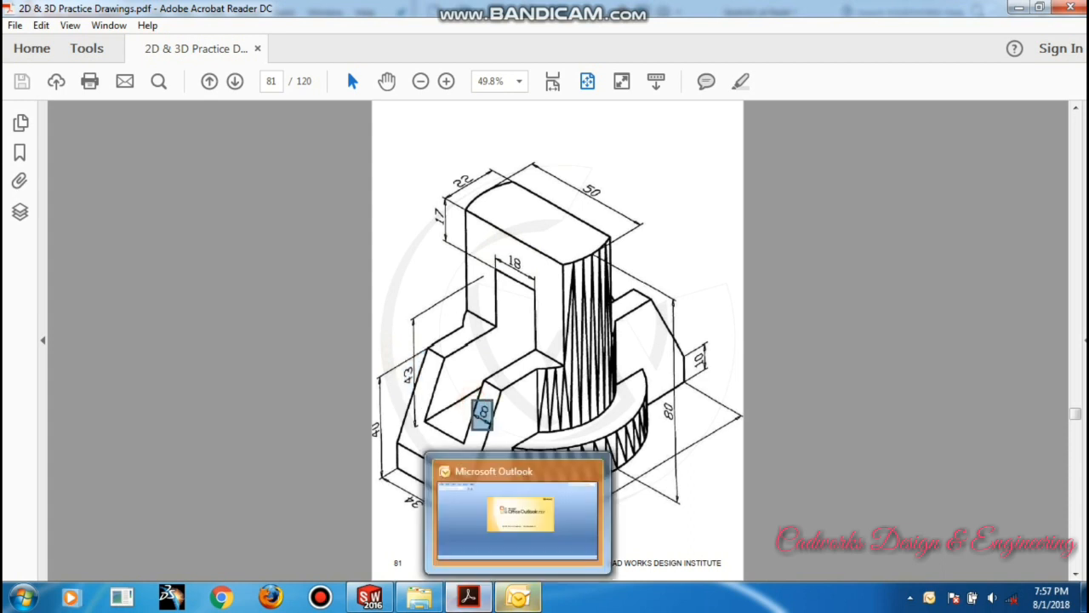
left_click(371, 597)
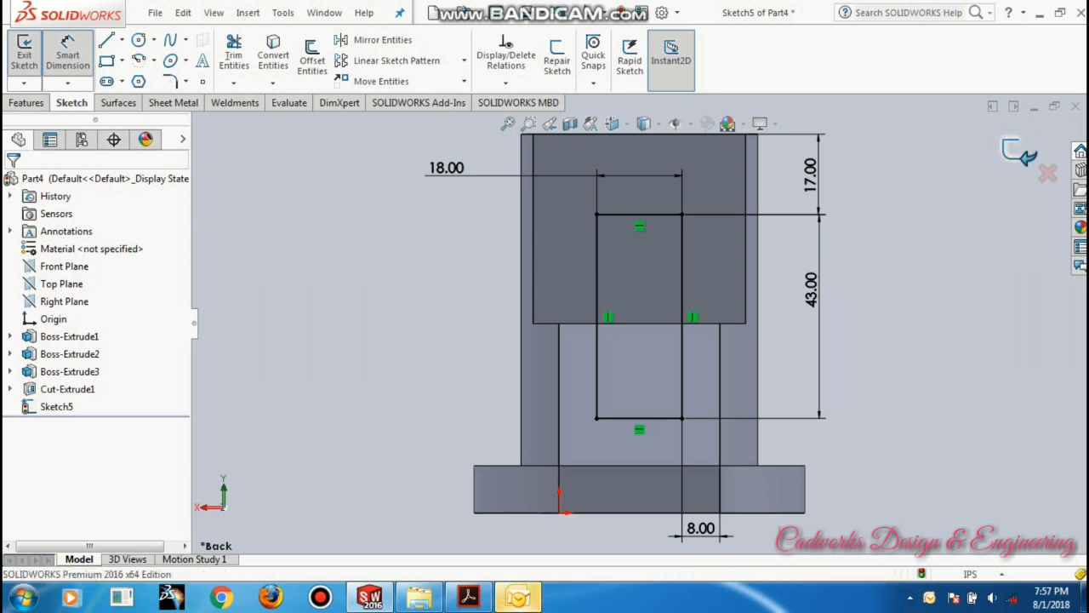
- Exit the sketch and cut the rectangle Through All from the sketch plane, along the whole block and column
key("c")
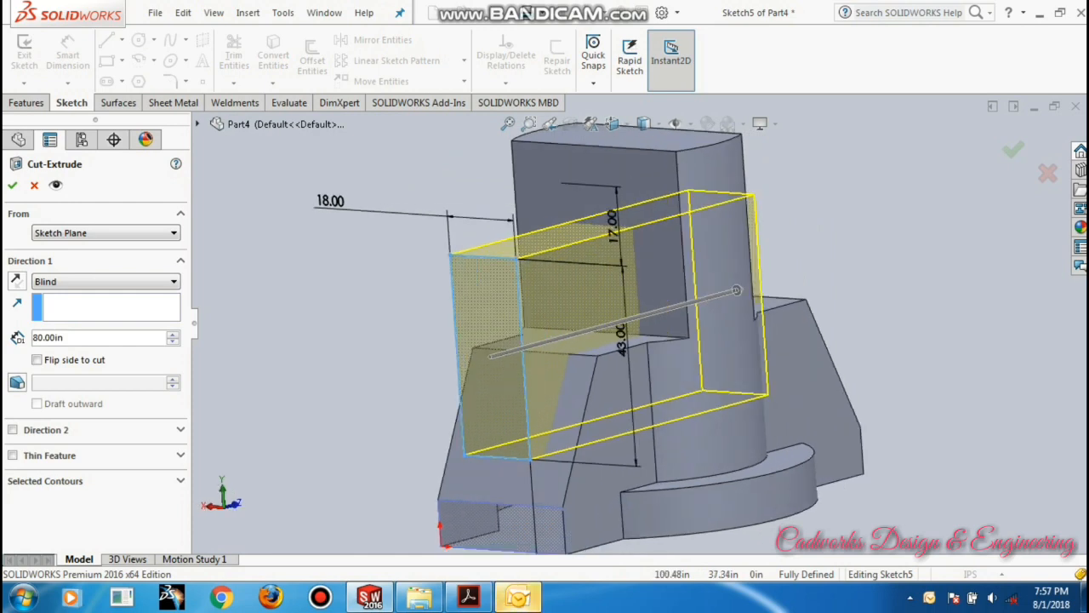
mouse_move(804, 394)
middle_mouse_down()
mouse_move(760, 406)
mouse_move(715, 457)
middle_mouse_up()
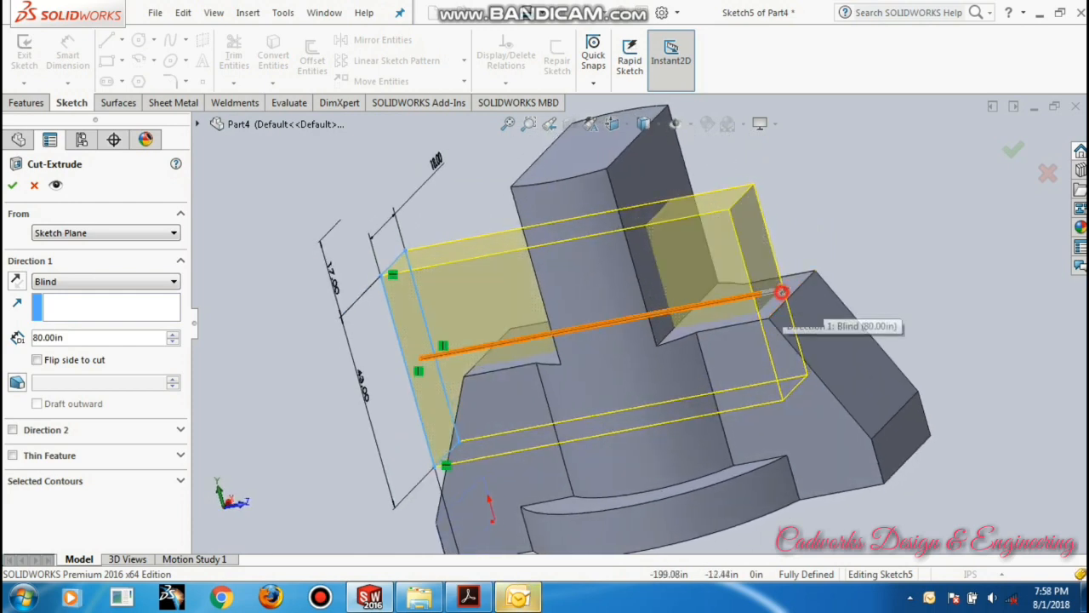
left_click_drag(782, 292, 881, 271)
middle_click_drag(853, 412, 861, 381)
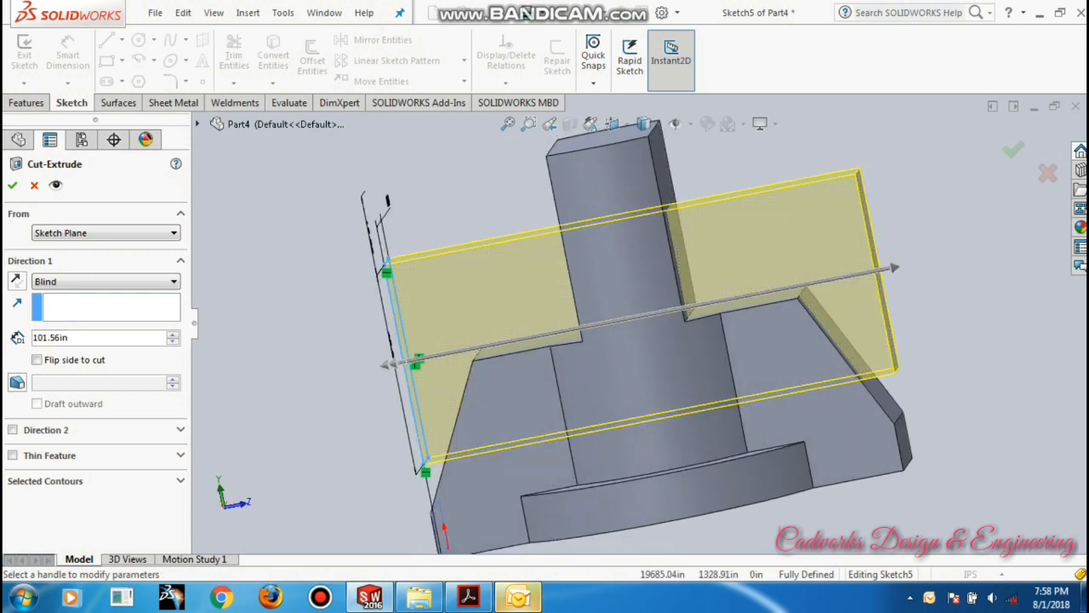
left_click(148, 282)
left_click(91, 308)
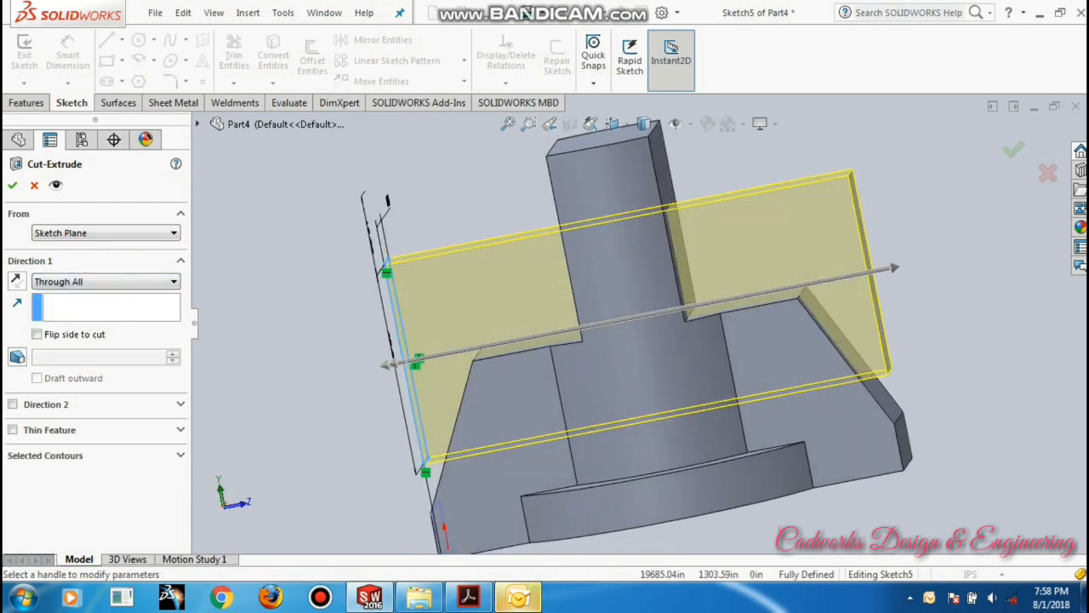
left_click(1012, 150)
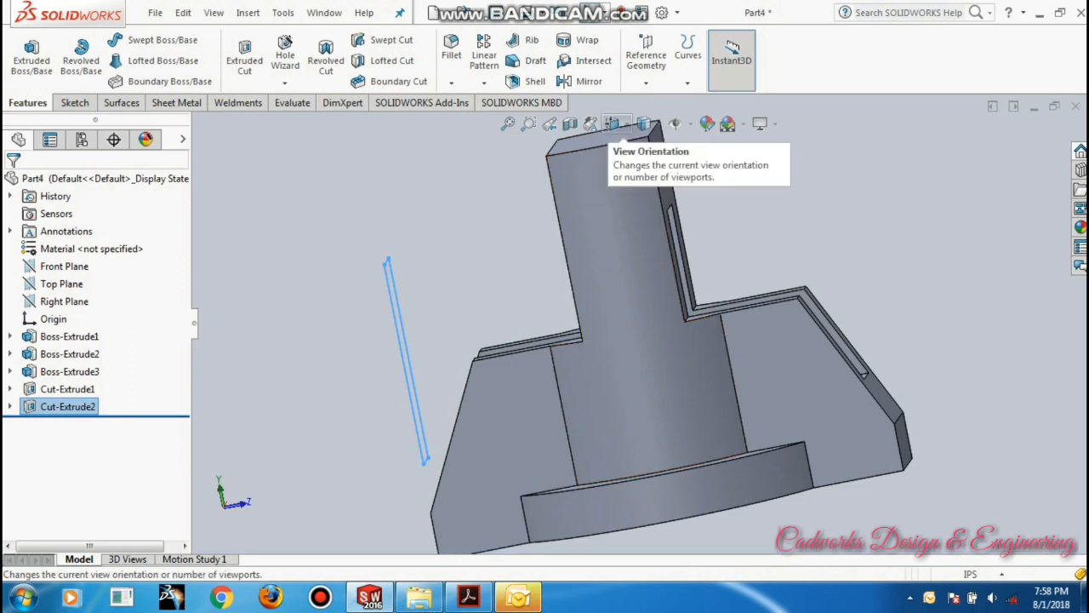
- Show the part in an isometric view from the slot's open end and examine the finished shape up close
left_click(626, 124)
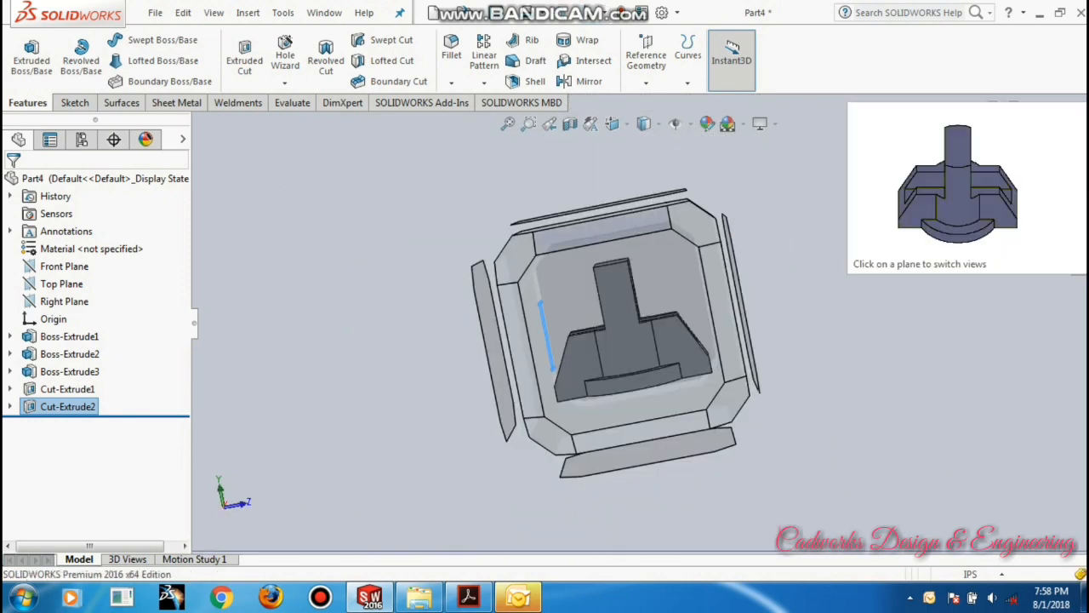
left_click(522, 252)
left_click(845, 282)
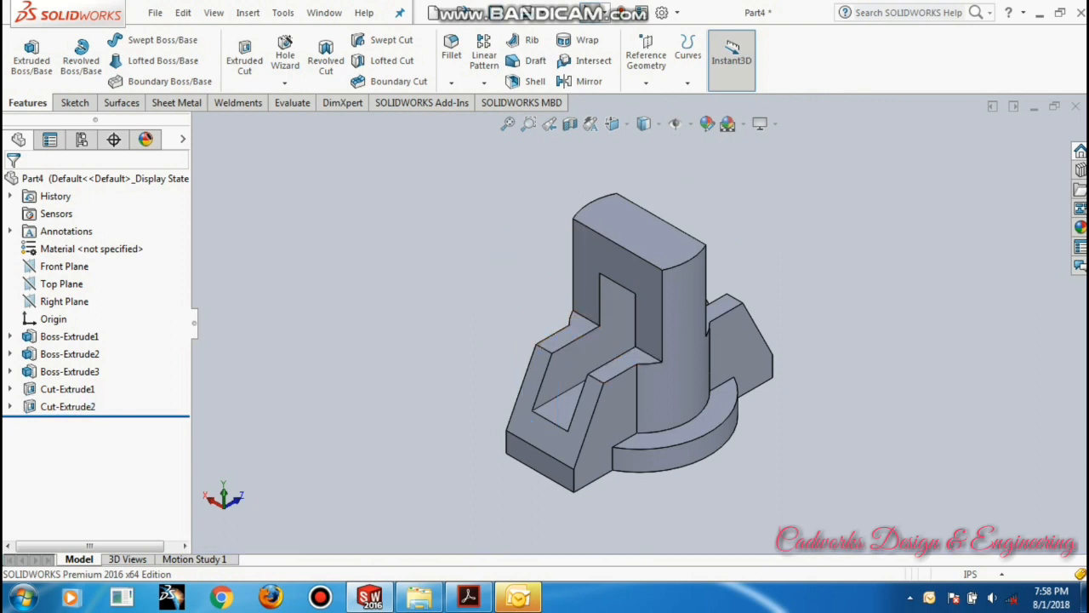
scroll(853, 313, "down", 1)
scroll(299, 409, "down", 1)
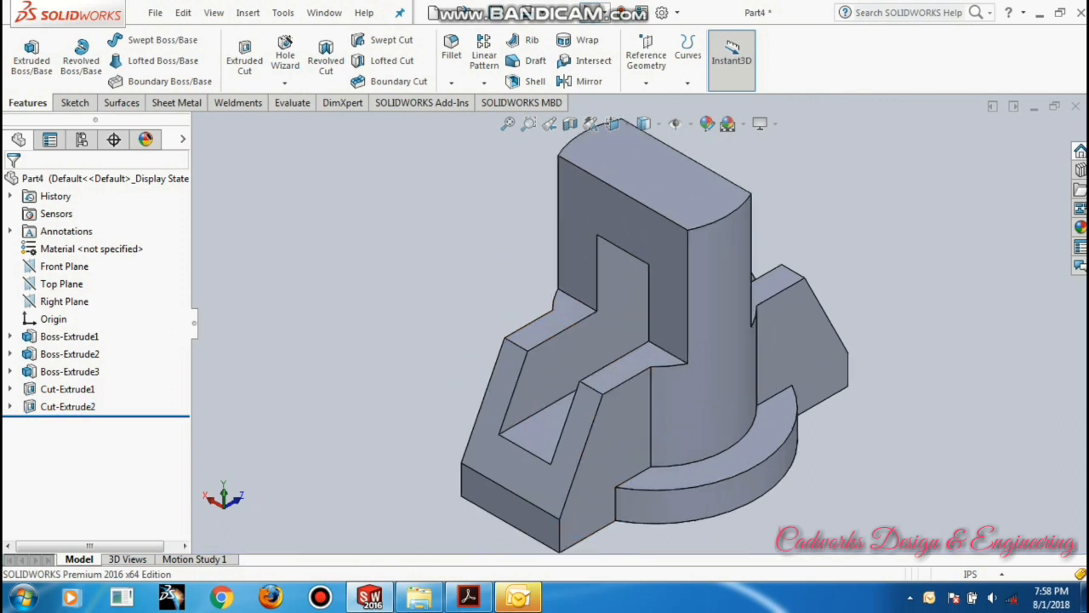
left_click(916, 359)
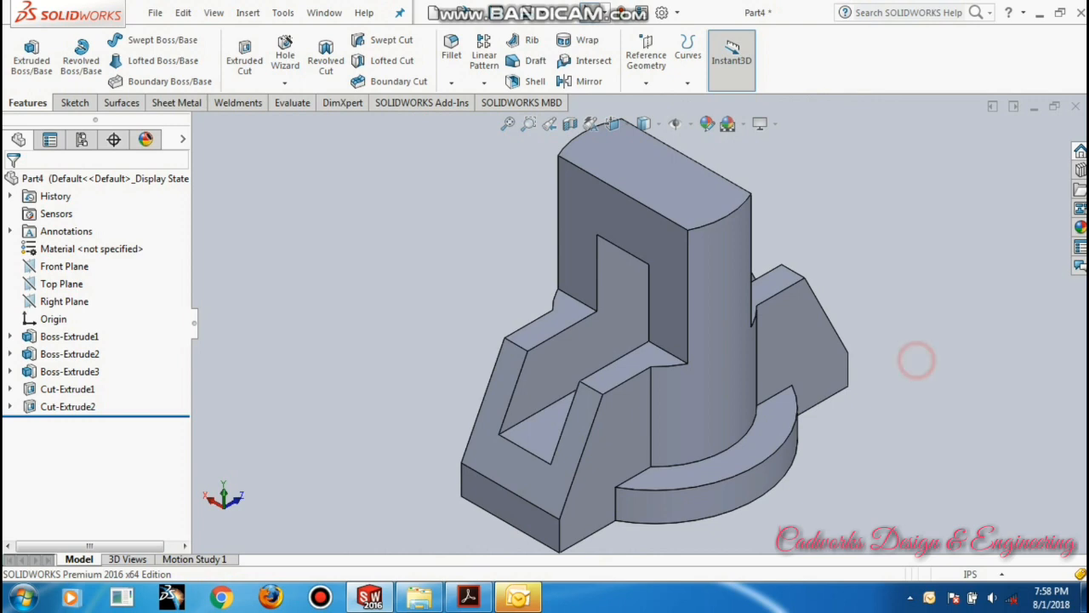